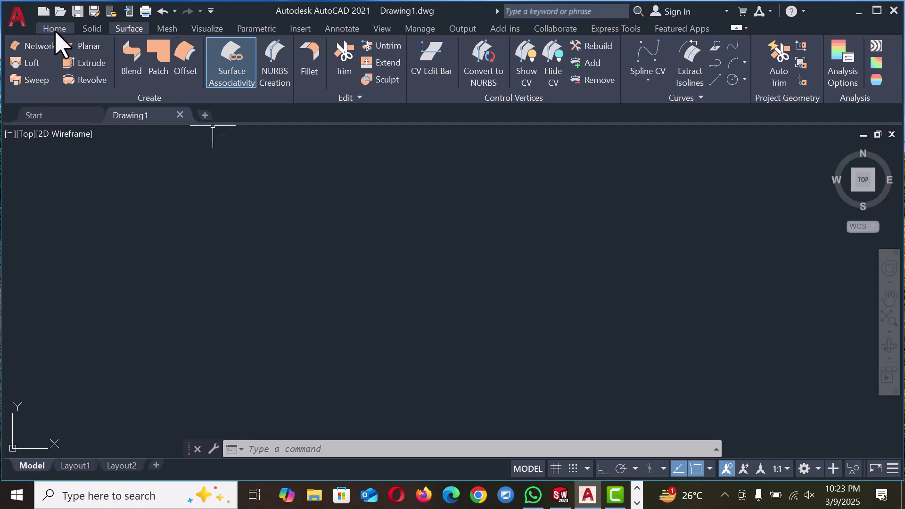
Step: Switch the workspace from 3D Modeling to Drafting & Annotation
{"action": "left_click", "coordinate": [55, 30]}
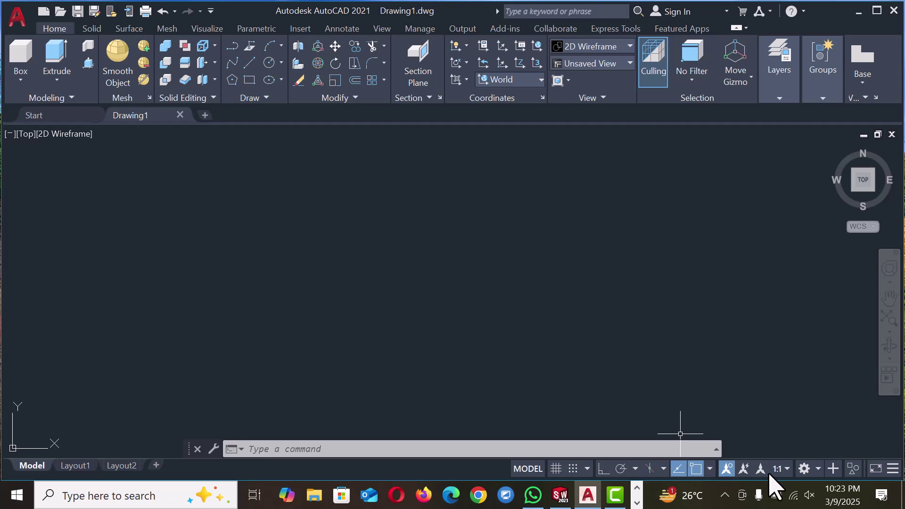
{"action": "left_click", "coordinate": [803, 468]}
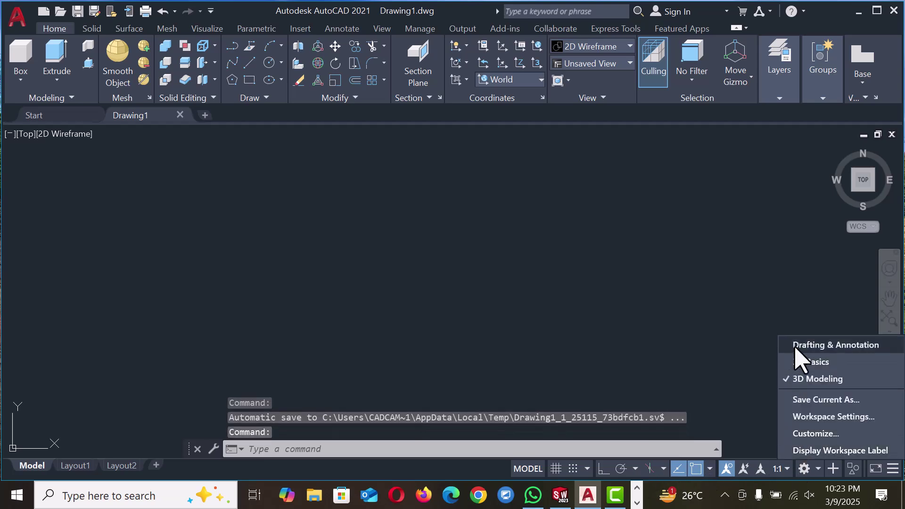
{"action": "left_click", "coordinate": [798, 361]}
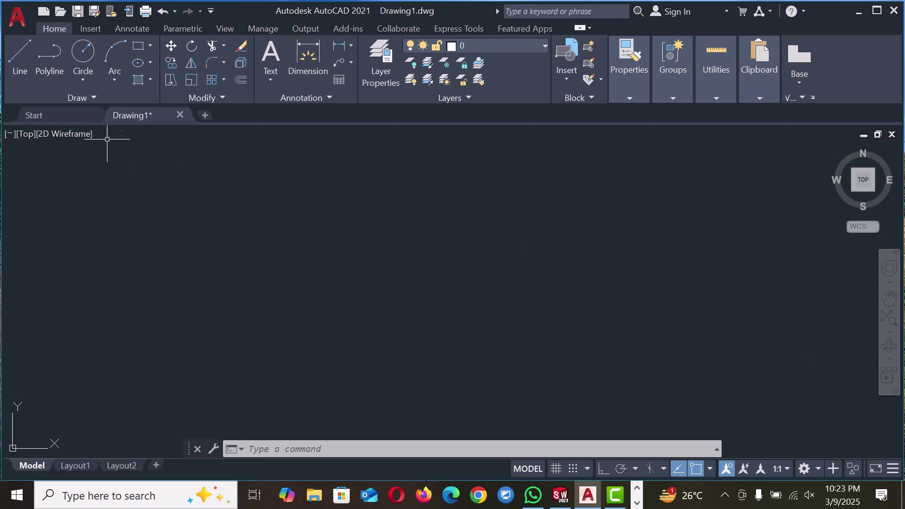
Step: Draw a circle with a diameter of 200 in the empty drawing using the Center, Diameter method
{"action": "left_click", "coordinate": [90, 84]}
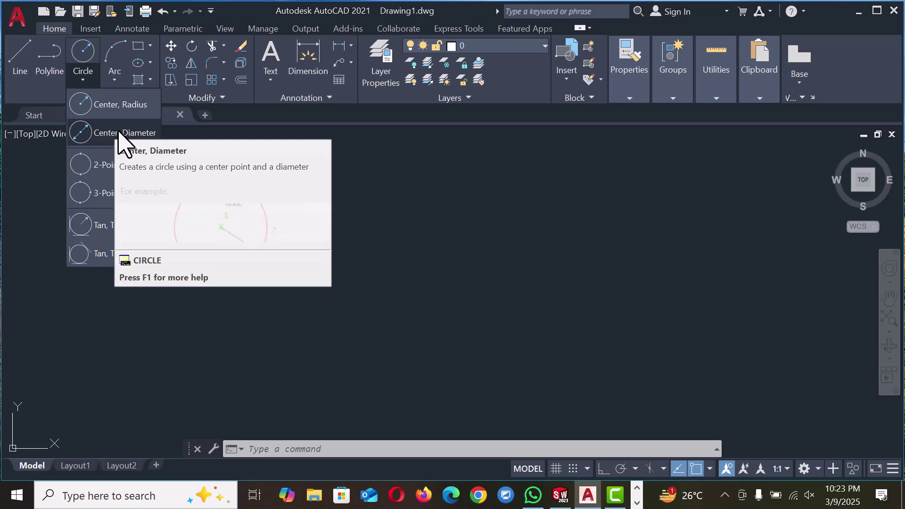
{"action": "left_click", "coordinate": [106, 133]}
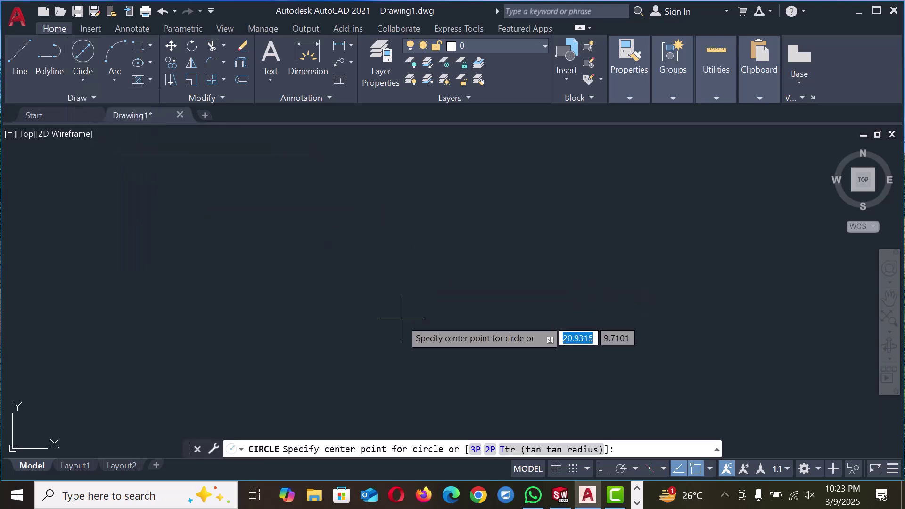
{"action": "left_click", "coordinate": [443, 221]}
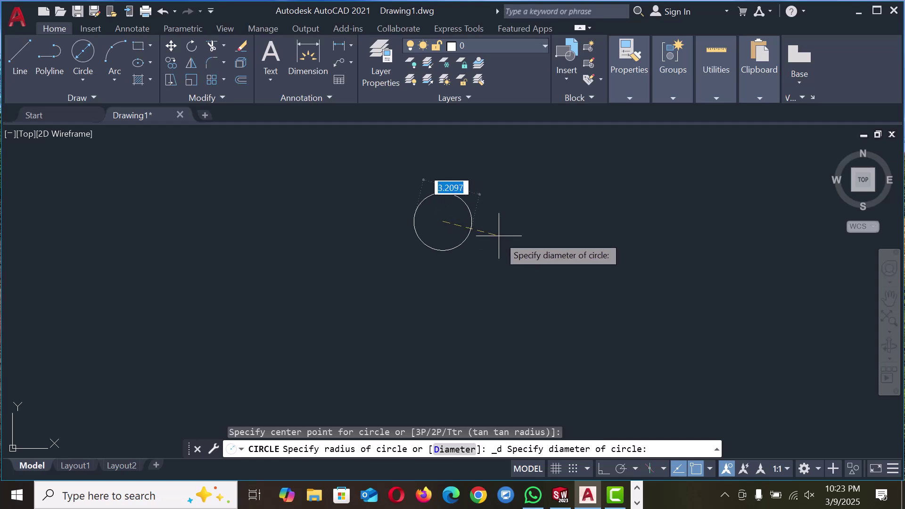
{"action": "type", "text": "20"}
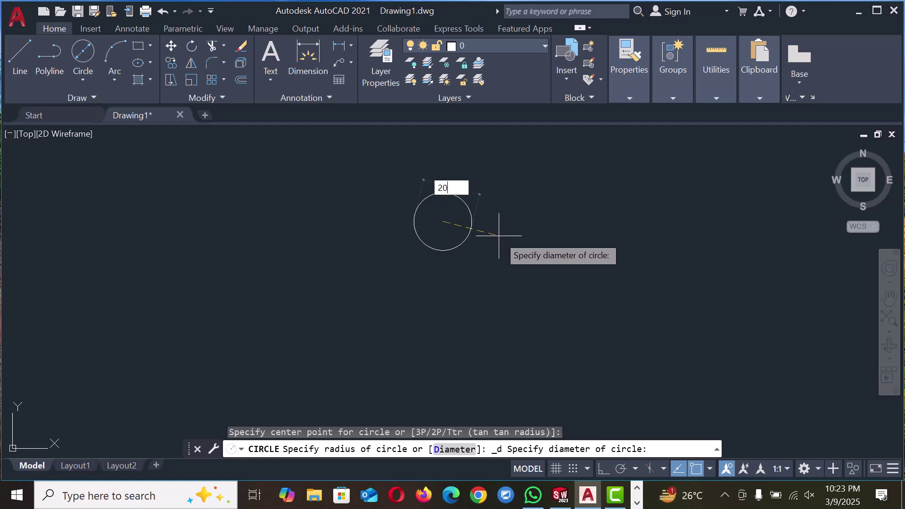
{"action": "key", "text": "Return"}
Step: Turn off showing the UCS icon at the origin
{"action": "scroll", "coordinate": [461, 238], "scroll_direction": "down", "scroll_amount": 6}
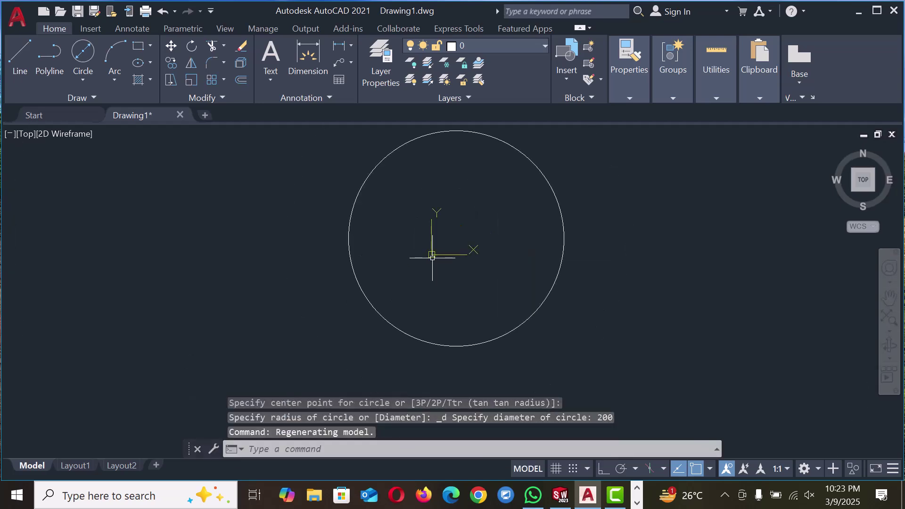
{"action": "right_click", "coordinate": [432, 255]}
{"action": "mouse_move", "coordinate": [520, 422]}
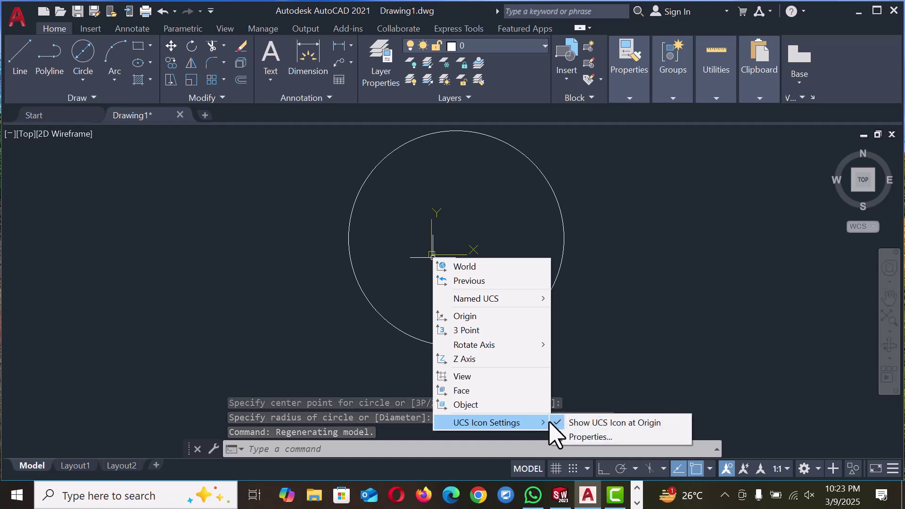
{"action": "left_click", "coordinate": [596, 424]}
Step: Draw a circle with a diameter of 75 concentric with the 200 diameter circle
{"action": "scroll", "coordinate": [409, 217], "scroll_direction": "down", "scroll_amount": 2}
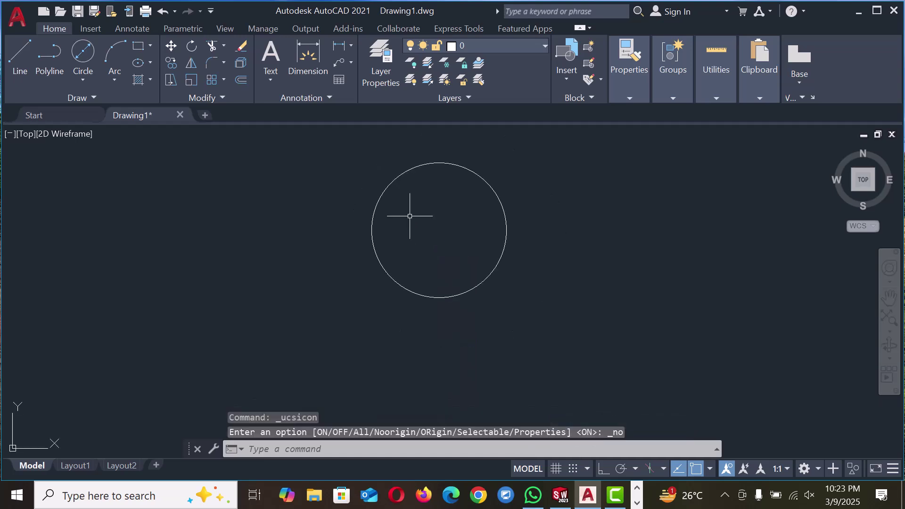
{"action": "left_click", "coordinate": [81, 56]}
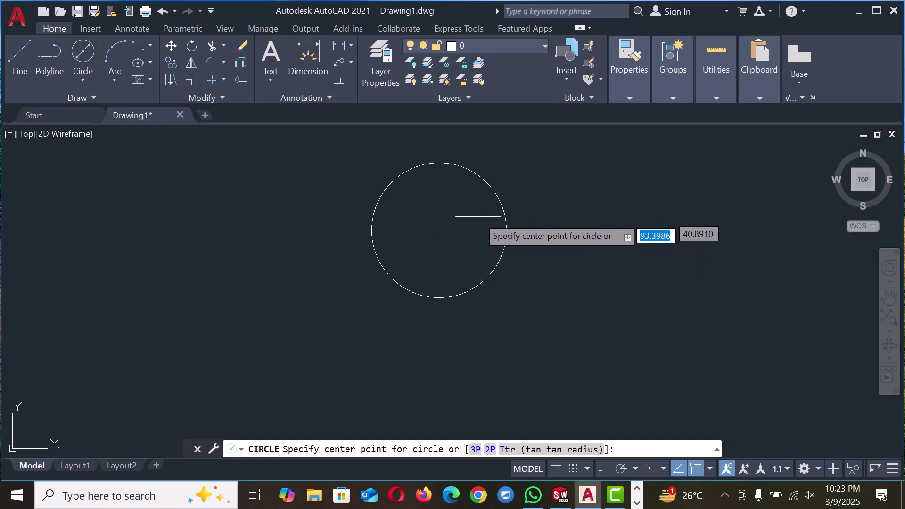
{"action": "left_click", "coordinate": [432, 235]}
{"action": "type", "text": "d"}
{"action": "key", "text": "Return"}
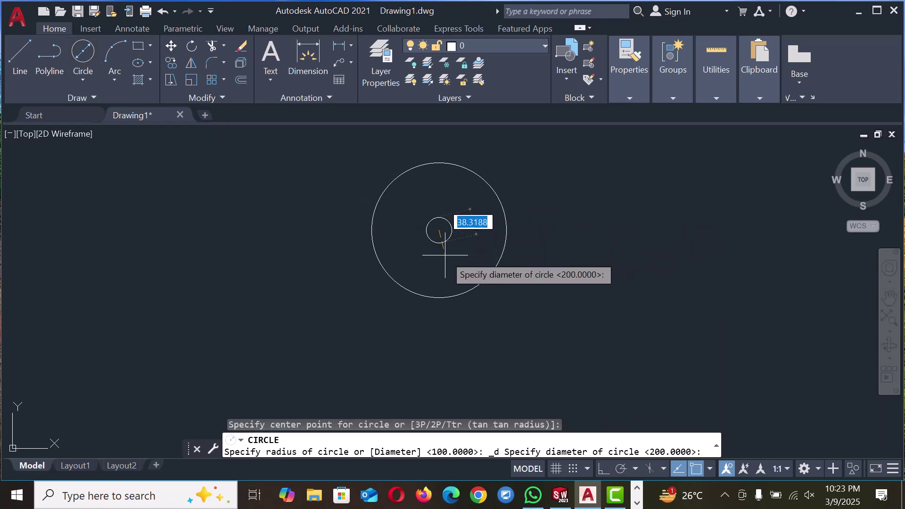
{"action": "type", "text": "75"}
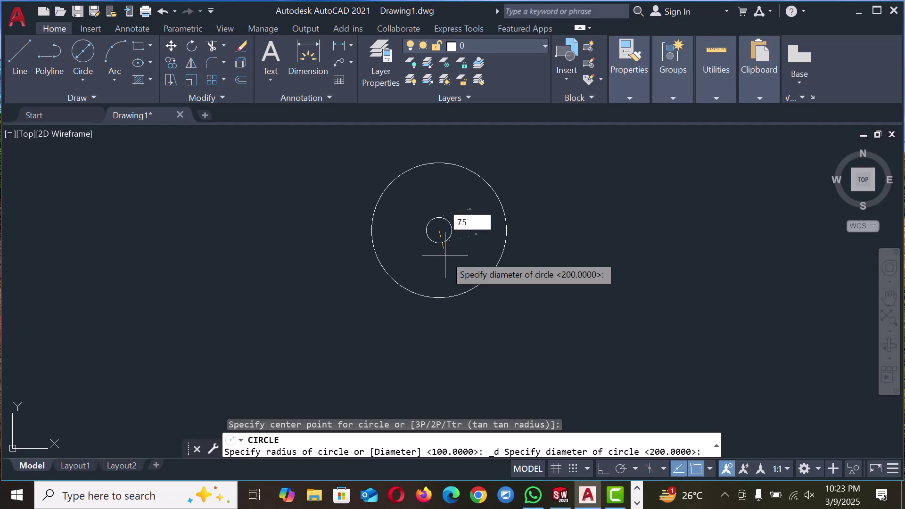
{"action": "key", "text": "Return"}
Step: Draw a vertical line 220 long straight down from the circles' common center, with Ortho mode on
{"action": "scroll", "coordinate": [333, 195], "scroll_direction": "down", "scroll_amount": 4}
{"action": "scroll", "coordinate": [349, 255], "scroll_direction": "up", "scroll_amount": 3}
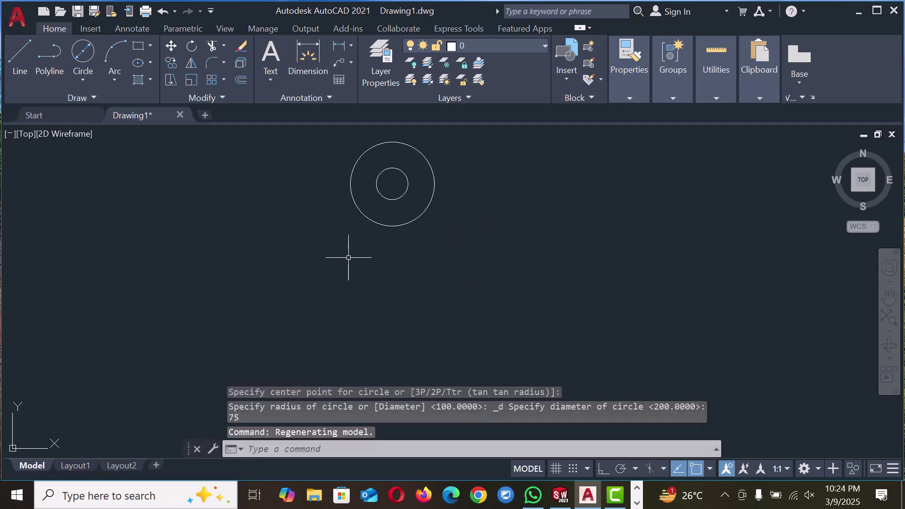
{"action": "left_click", "coordinate": [21, 61]}
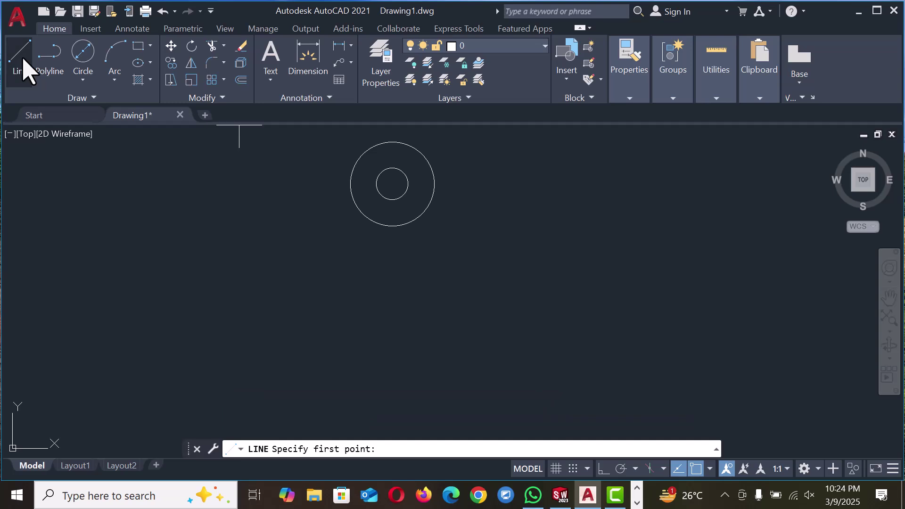
{"action": "left_click", "coordinate": [392, 183]}
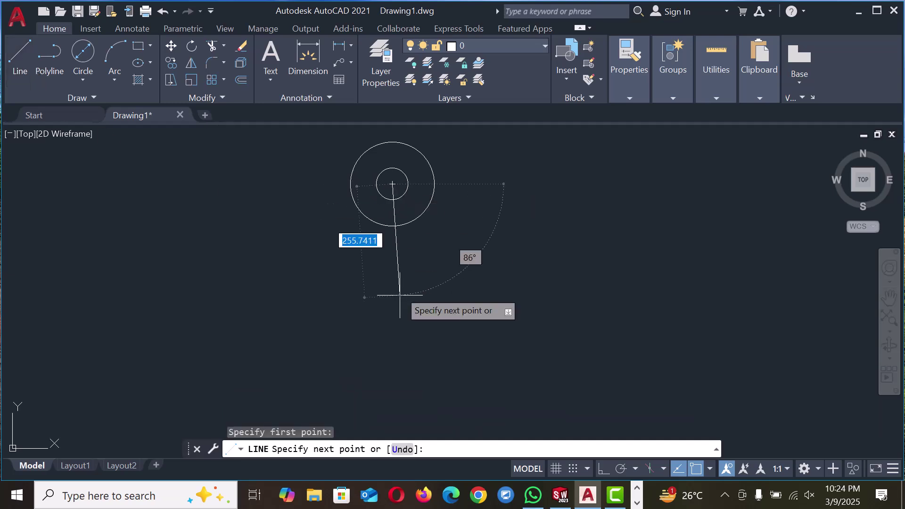
{"action": "left_click", "coordinate": [603, 469]}
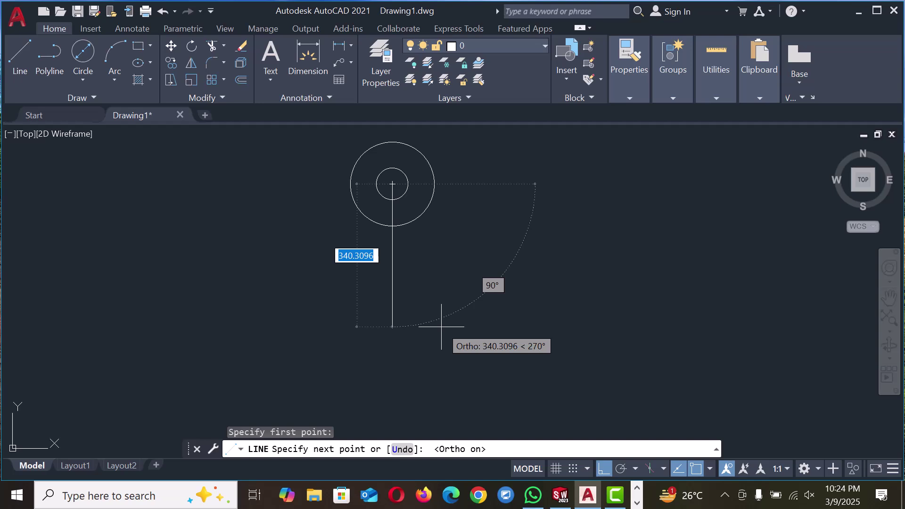
{"action": "type", "text": "220"}
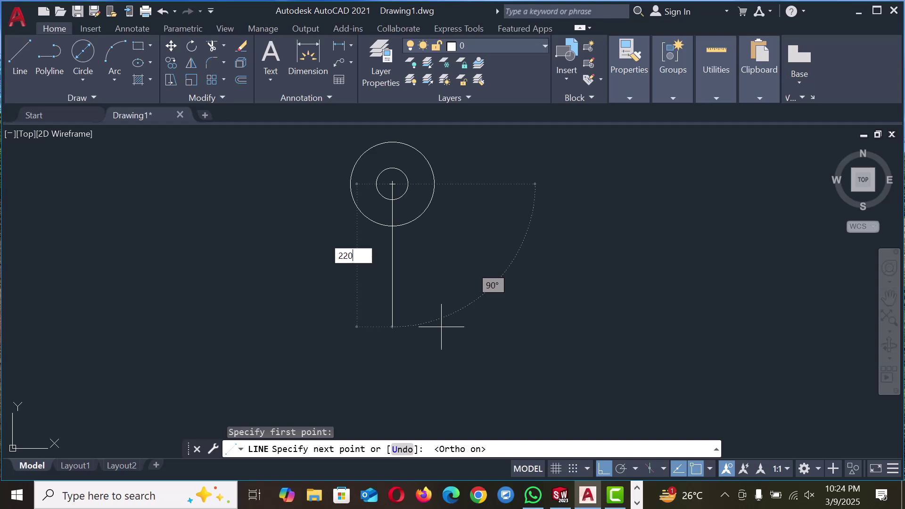
{"action": "key", "text": "Return"}
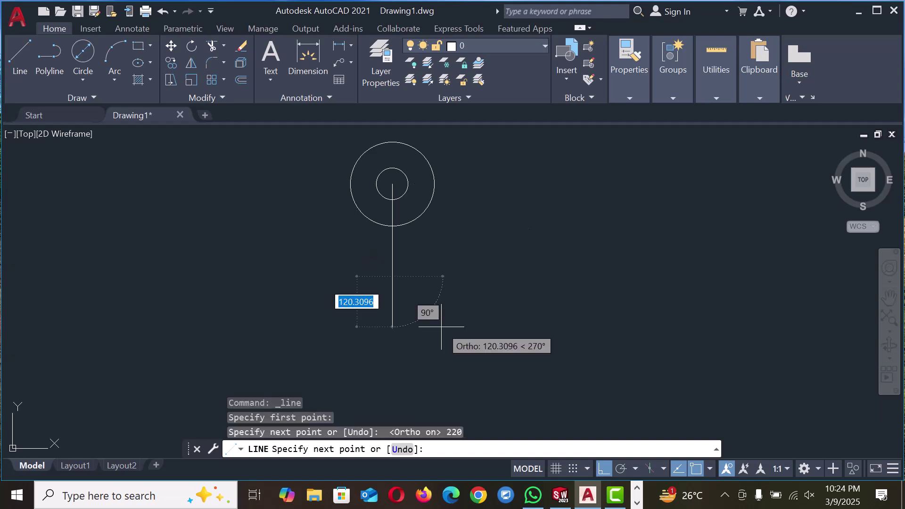
{"action": "right_click", "coordinate": [441, 326]}
{"action": "left_click", "coordinate": [475, 339]}
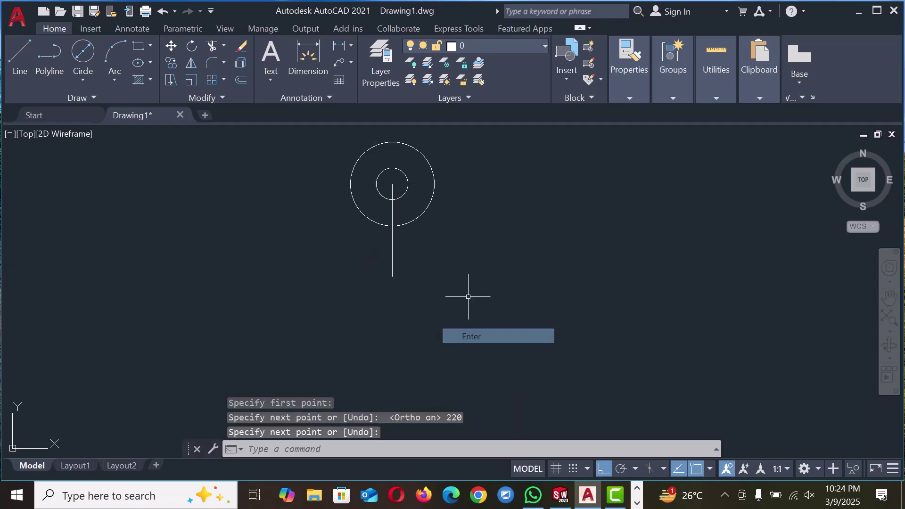
Step: Copy the 75 diameter circle from its center to the lower end of the vertical line
{"action": "scroll", "coordinate": [465, 248], "scroll_direction": "down", "scroll_amount": 2}
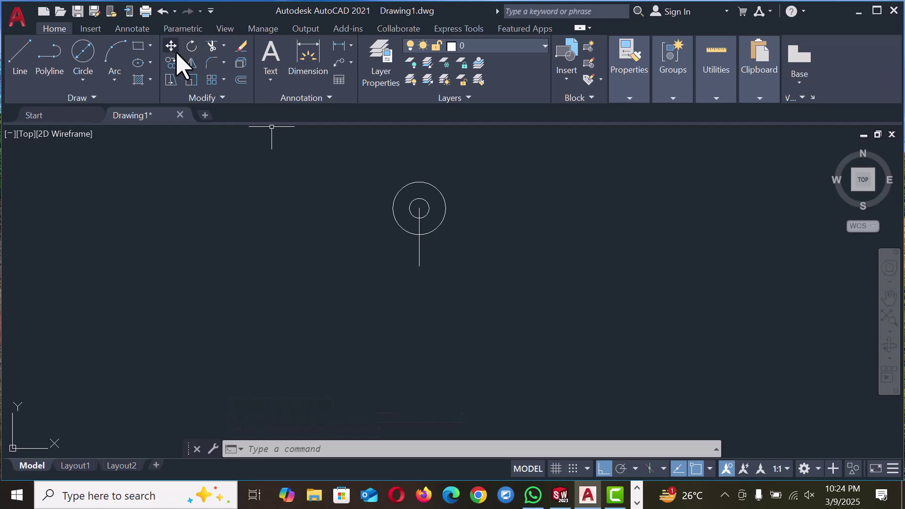
{"action": "left_click", "coordinate": [171, 63]}
{"action": "scroll", "coordinate": [489, 250], "scroll_direction": "up", "scroll_amount": 2}
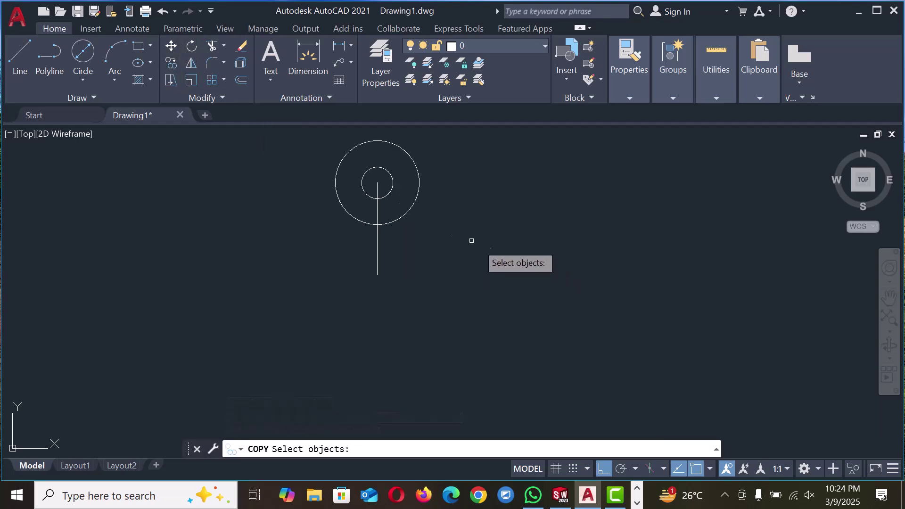
{"action": "left_click", "coordinate": [394, 185]}
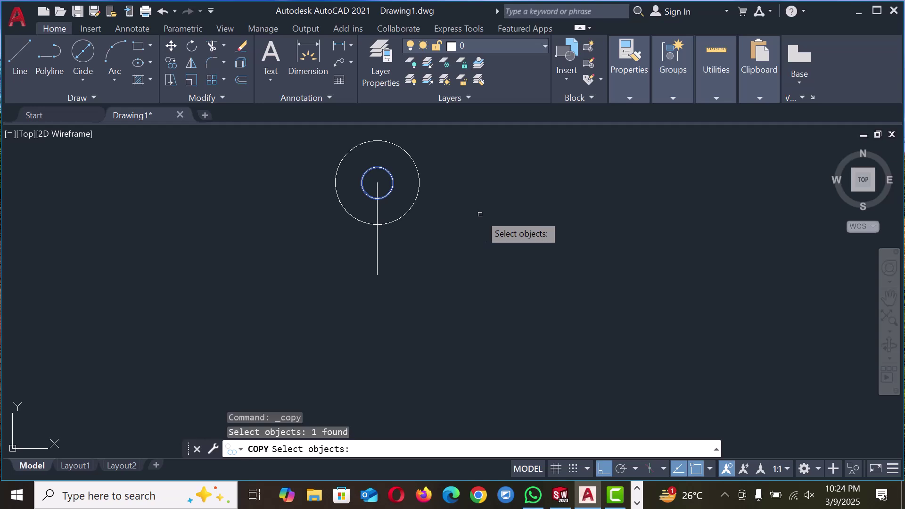
{"action": "key", "text": "Return"}
{"action": "left_click", "coordinate": [377, 182]}
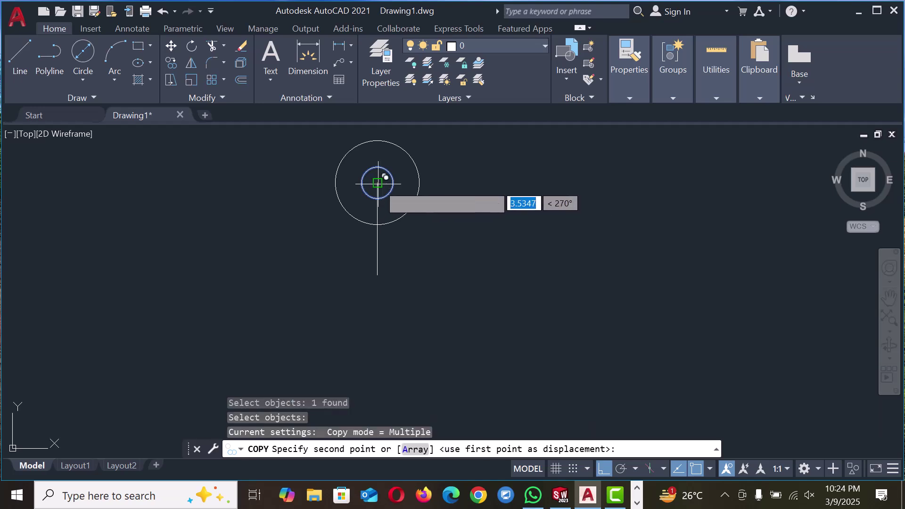
{"action": "left_click", "coordinate": [377, 275]}
{"action": "right_click", "coordinate": [378, 274]}
{"action": "left_click", "coordinate": [410, 285]}
Step: Draw a vertical line 150 long straight down from the copied circle's center
{"action": "scroll", "coordinate": [427, 218], "scroll_direction": "down", "scroll_amount": 2}
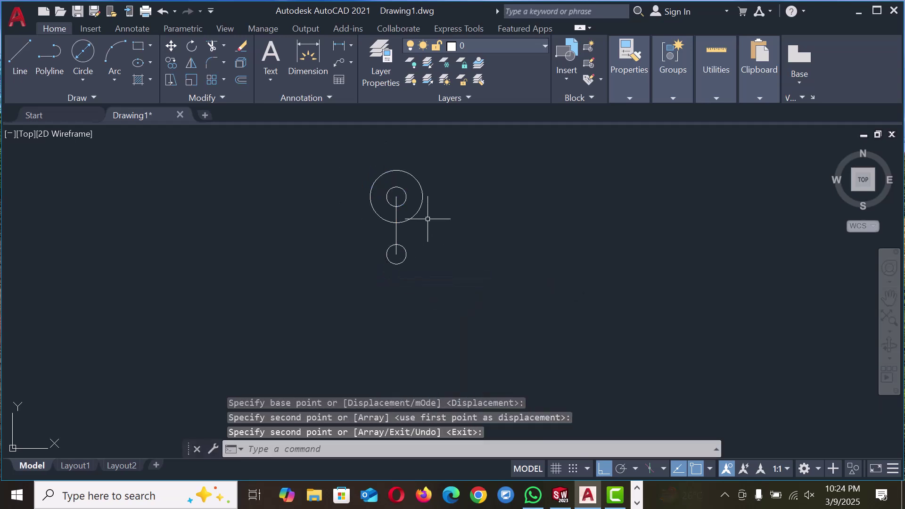
{"action": "scroll", "coordinate": [403, 266], "scroll_direction": "up", "scroll_amount": 2}
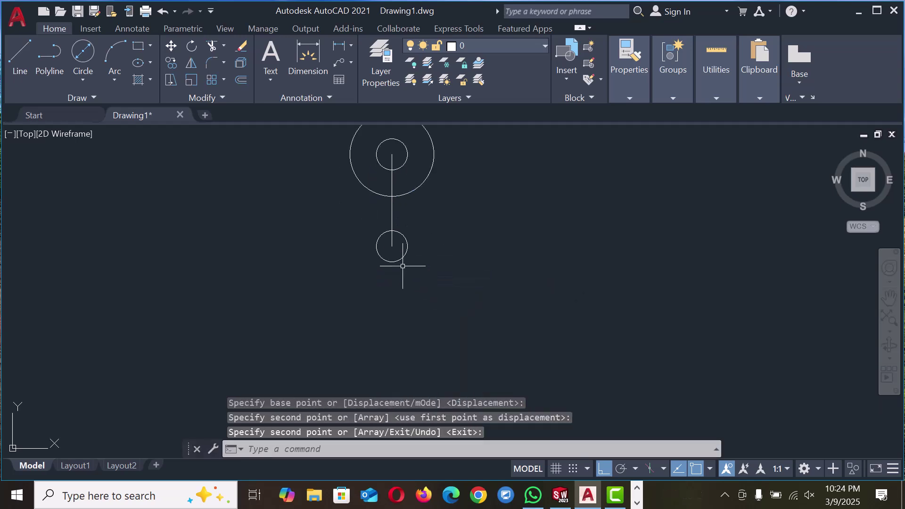
{"action": "left_click", "coordinate": [20, 61]}
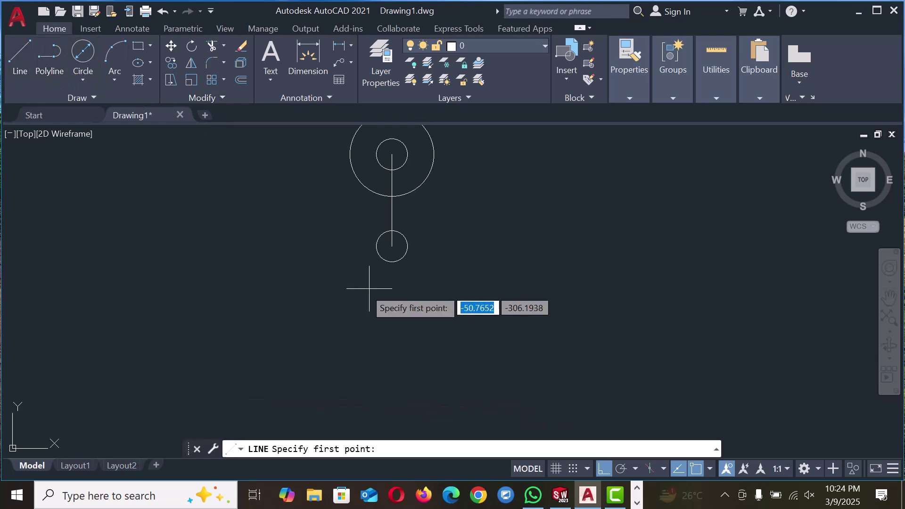
{"action": "left_click", "coordinate": [392, 246]}
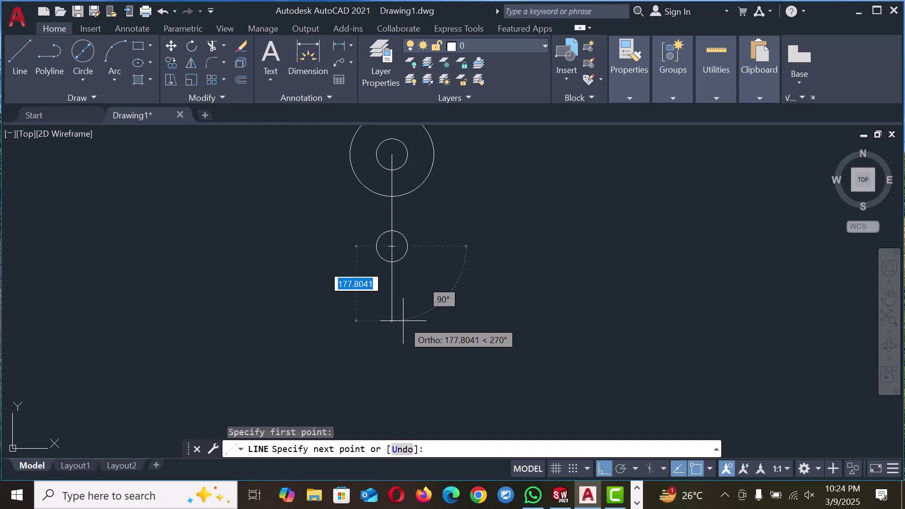
{"action": "type", "text": "150"}
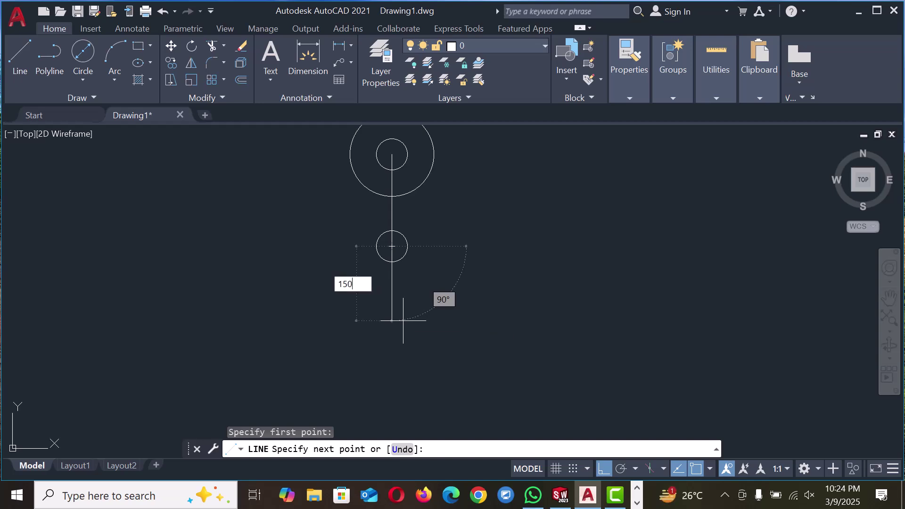
{"action": "key", "text": "Return"}
{"action": "key", "text": "Return"}
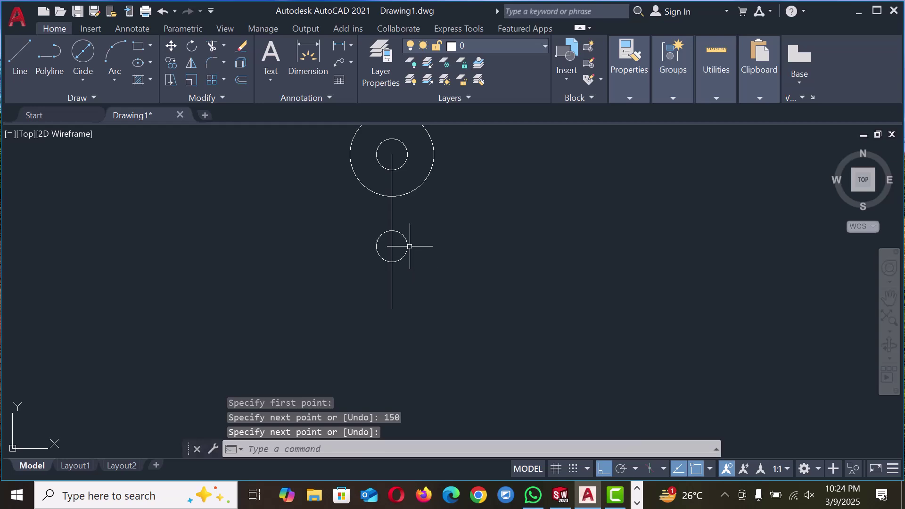
Step: Join the two collinear vertical lines into one line and select the joined line
{"action": "left_click", "coordinate": [394, 214]}
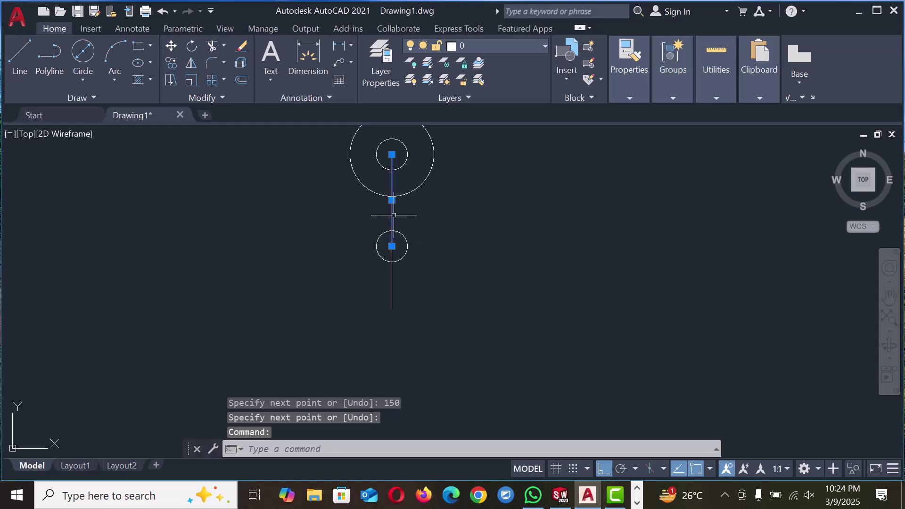
{"action": "left_click", "coordinate": [392, 274]}
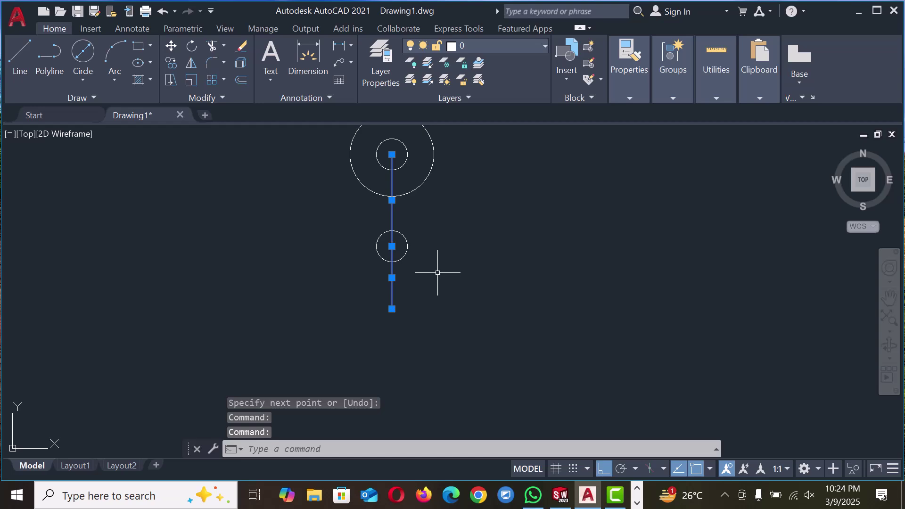
{"action": "type", "text": "joi"}
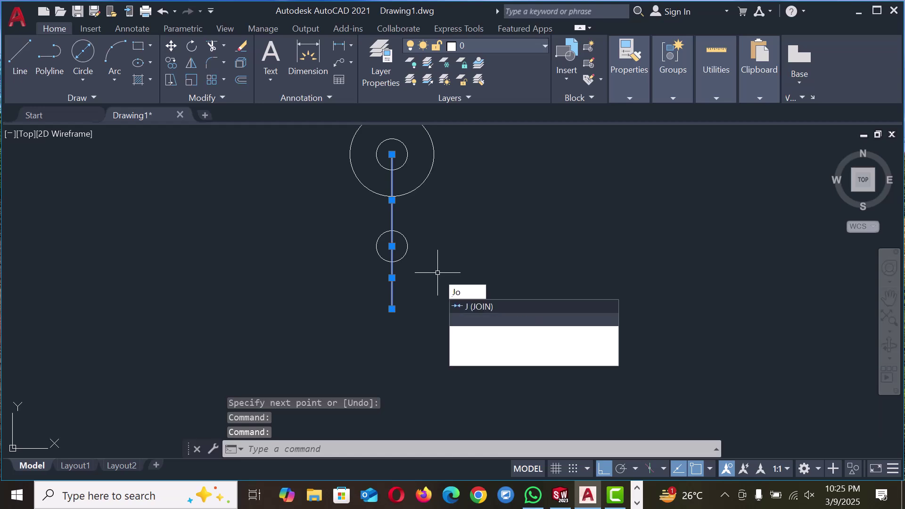
{"action": "left_click", "coordinate": [468, 306]}
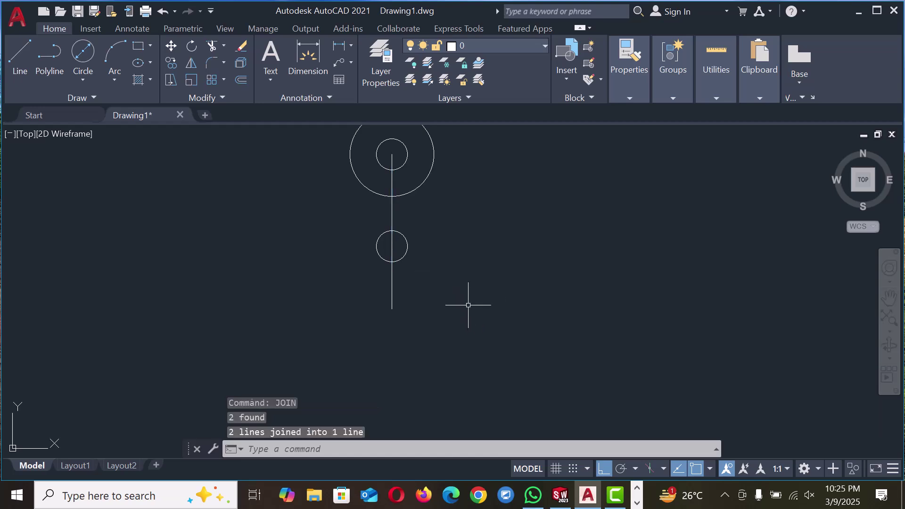
{"action": "left_click", "coordinate": [391, 216]}
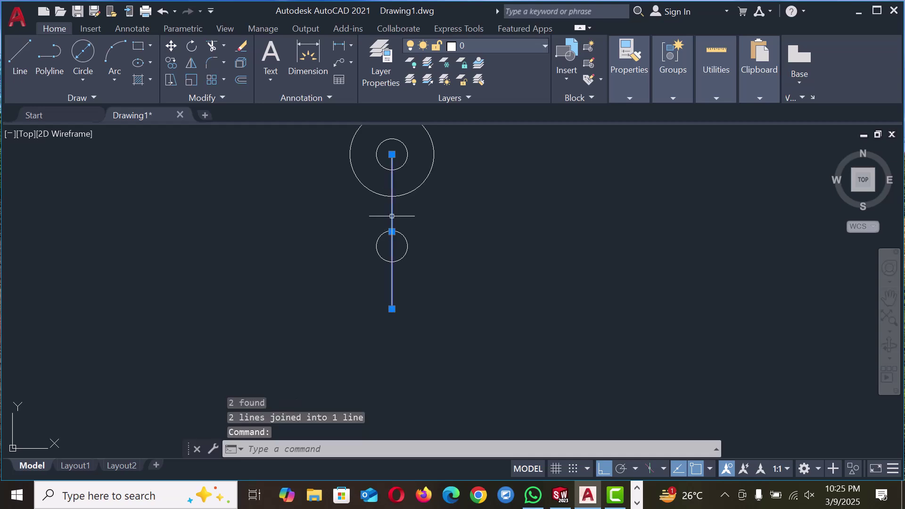
Step: Deselect the joined line and draw a circle of diameter 50 centered on its lower end
{"action": "key", "text": "Escape"}
{"action": "scroll", "coordinate": [479, 252], "scroll_direction": "down", "scroll_amount": 2}
{"action": "scroll", "coordinate": [435, 192], "scroll_direction": "up", "scroll_amount": 2}
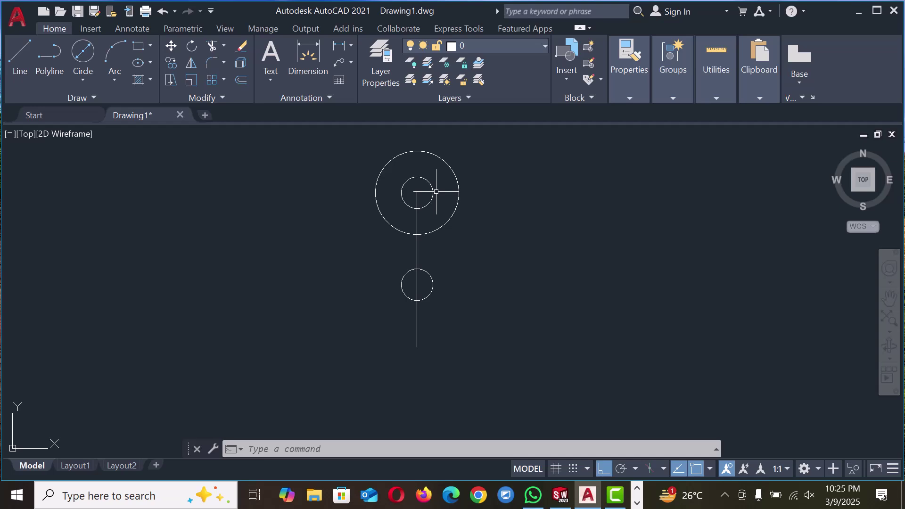
{"action": "left_click", "coordinate": [85, 57]}
{"action": "left_click", "coordinate": [417, 347]}
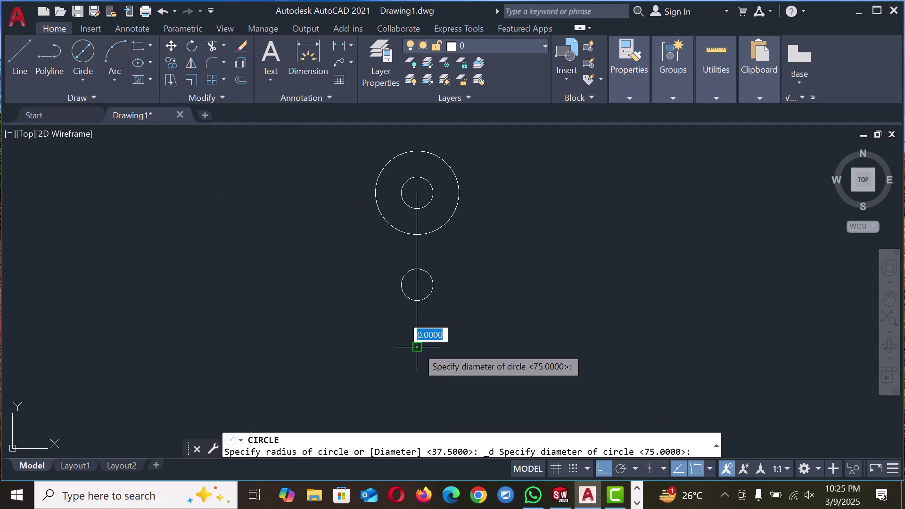
{"action": "type", "text": "5"}
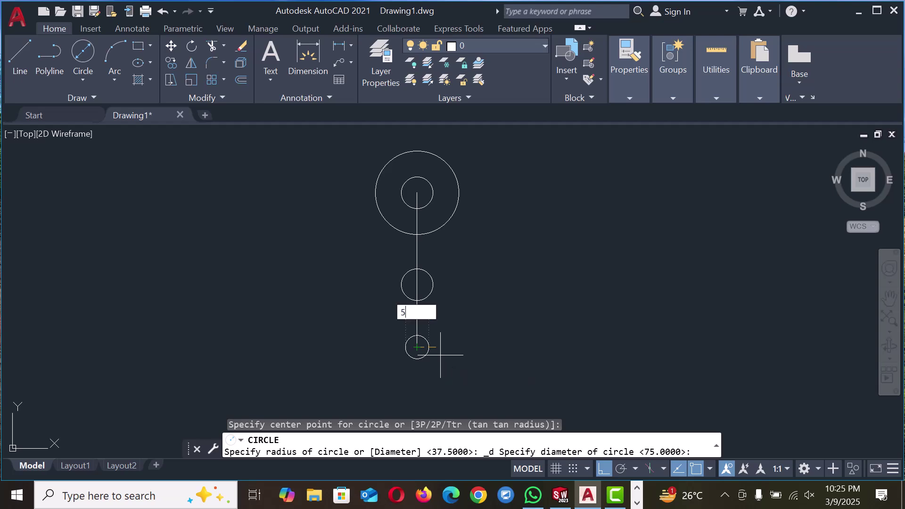
{"action": "type", "text": "0"}
{"action": "key", "text": "Return"}
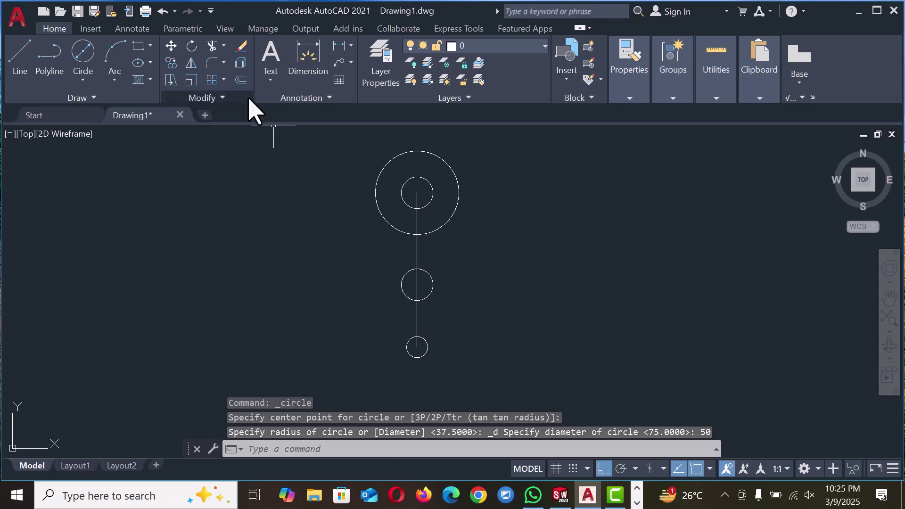
Step: Rotate the long vertical line by 30 degrees about the common center of the two concentric circles
{"action": "left_click", "coordinate": [192, 46]}
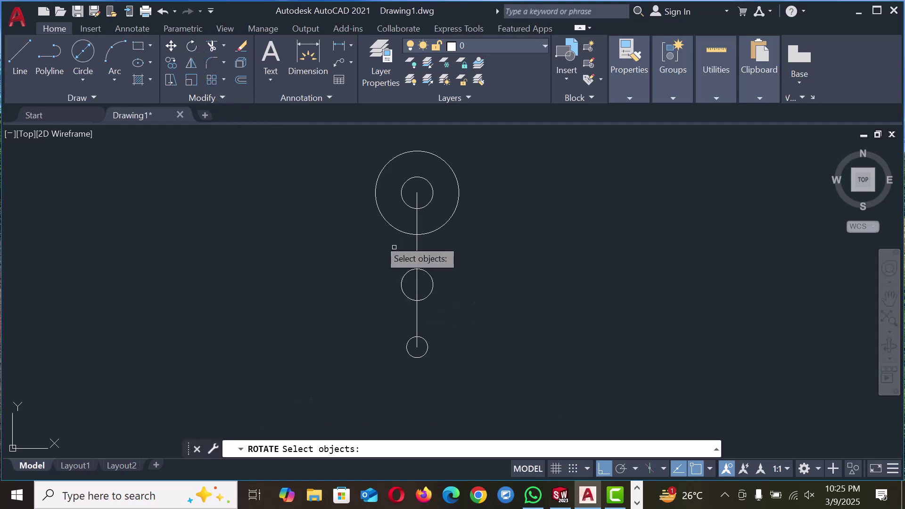
{"action": "left_click", "coordinate": [418, 253]}
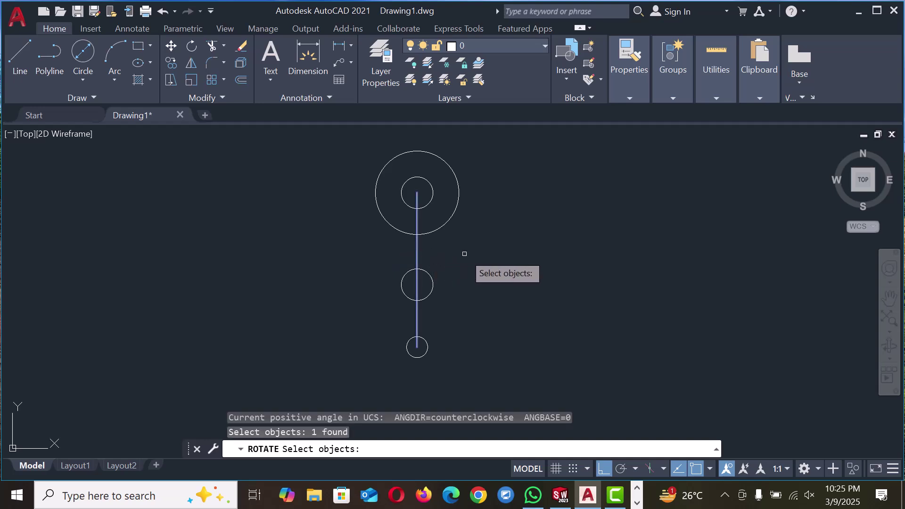
{"action": "key", "text": "Return"}
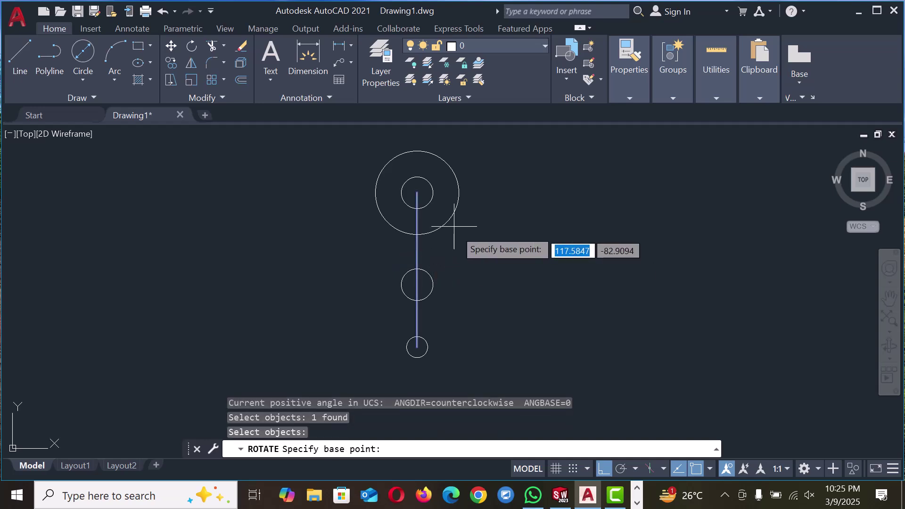
{"action": "left_click", "coordinate": [417, 193]}
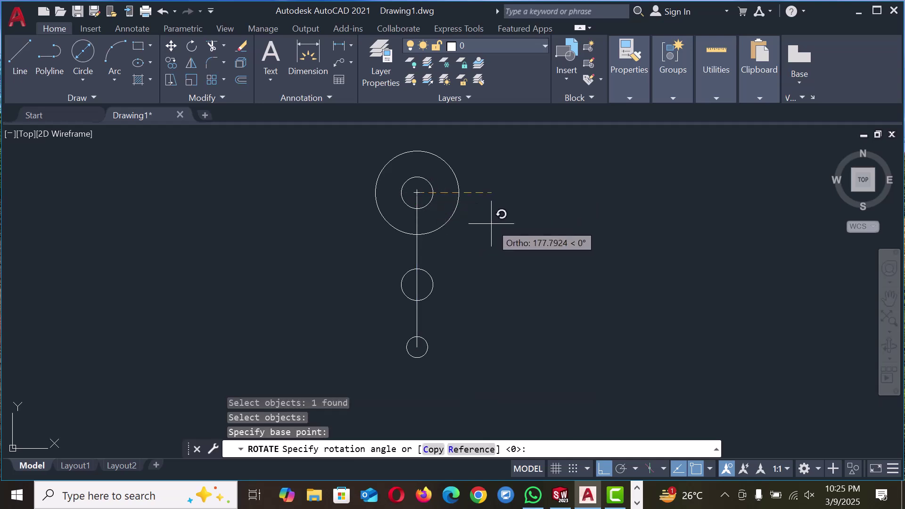
{"action": "type", "text": "30"}
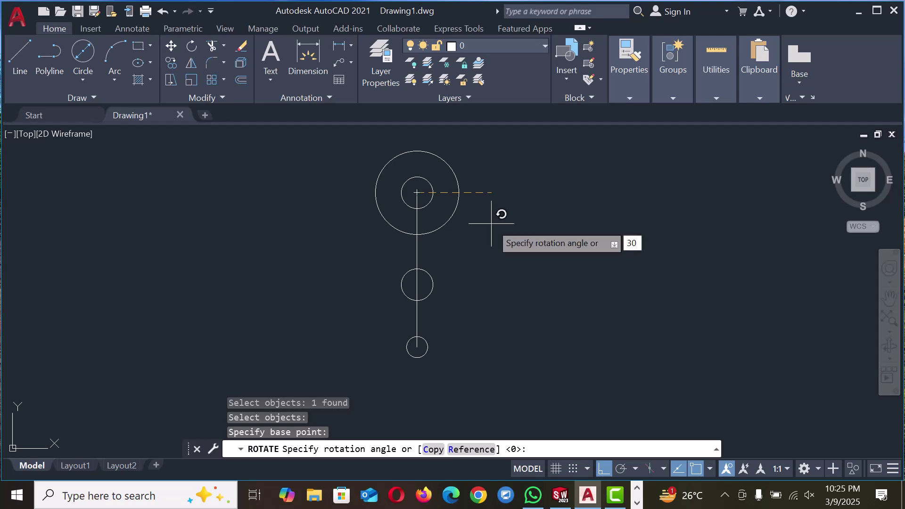
{"action": "key", "text": "Return"}
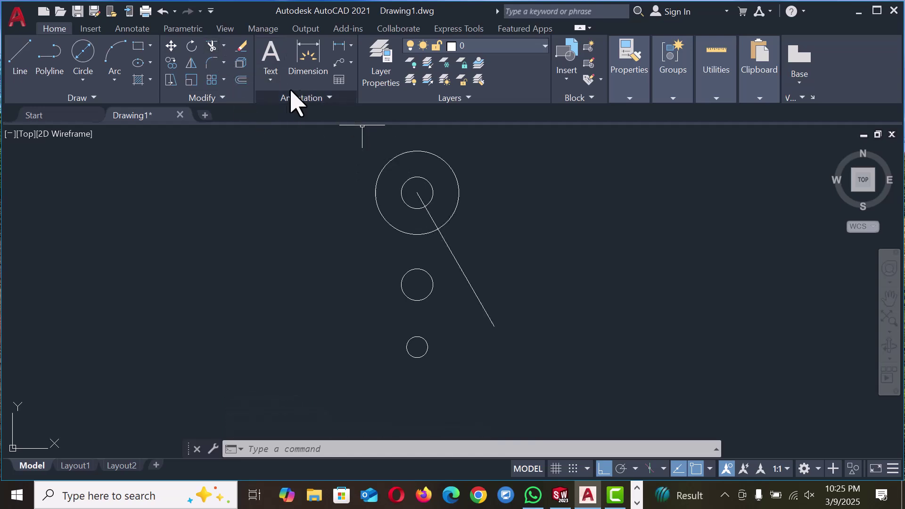
Step: Mirror the inclined line about the vertical axis through the centers of the 75 diameter circles, keeping the source line
{"action": "left_click", "coordinate": [192, 63]}
{"action": "left_click", "coordinate": [465, 272]}
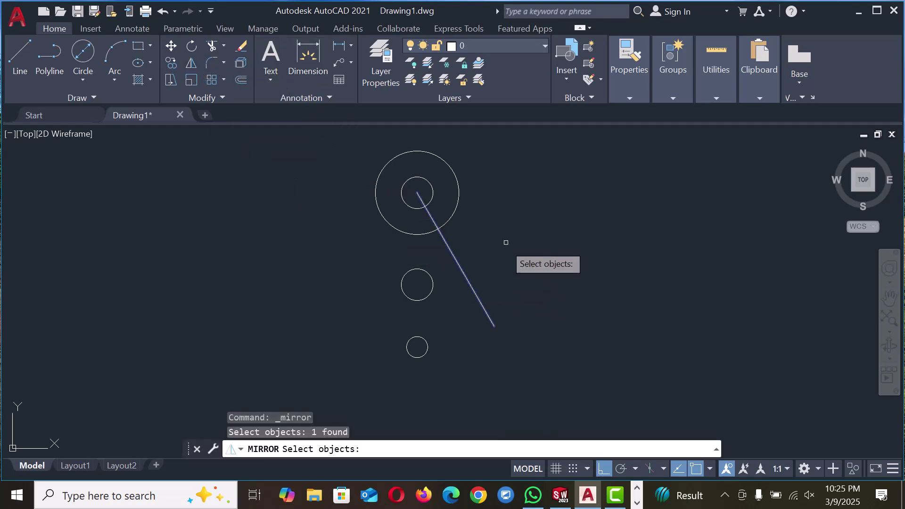
{"action": "key", "text": "Return"}
{"action": "left_click", "coordinate": [417, 193]}
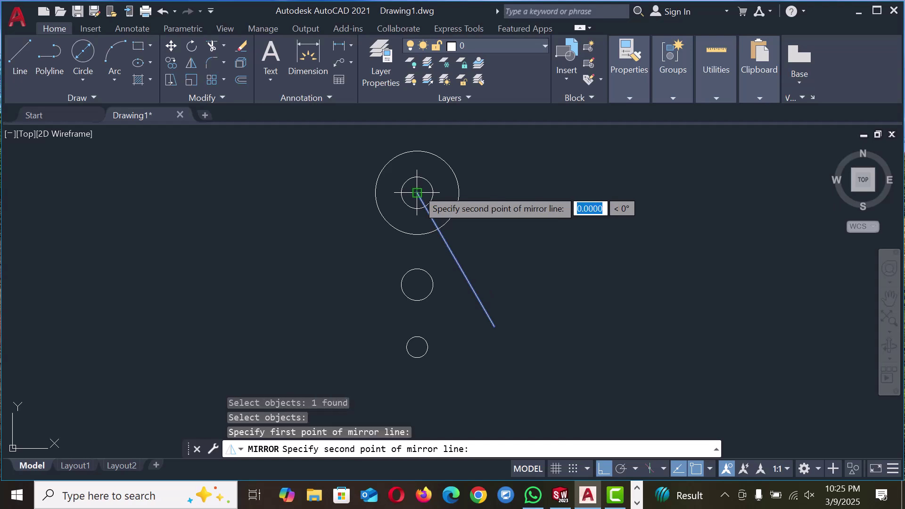
{"action": "left_click", "coordinate": [417, 285]}
{"action": "right_click", "coordinate": [419, 288]}
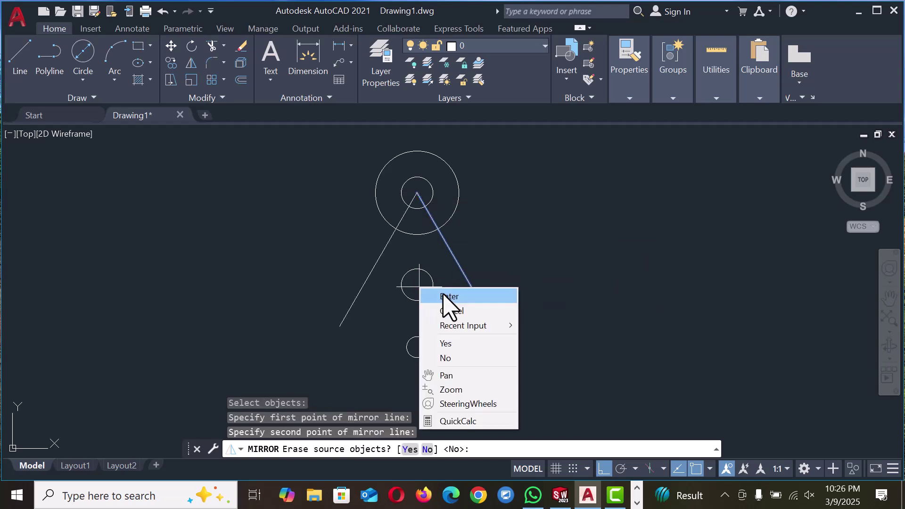
{"action": "left_click", "coordinate": [446, 297]}
Step: Draw a line 170 straight down from the concentric circles' center and continue it horizontally to the left, across the left inclined line
{"action": "scroll", "coordinate": [495, 204], "scroll_direction": "down", "scroll_amount": 2}
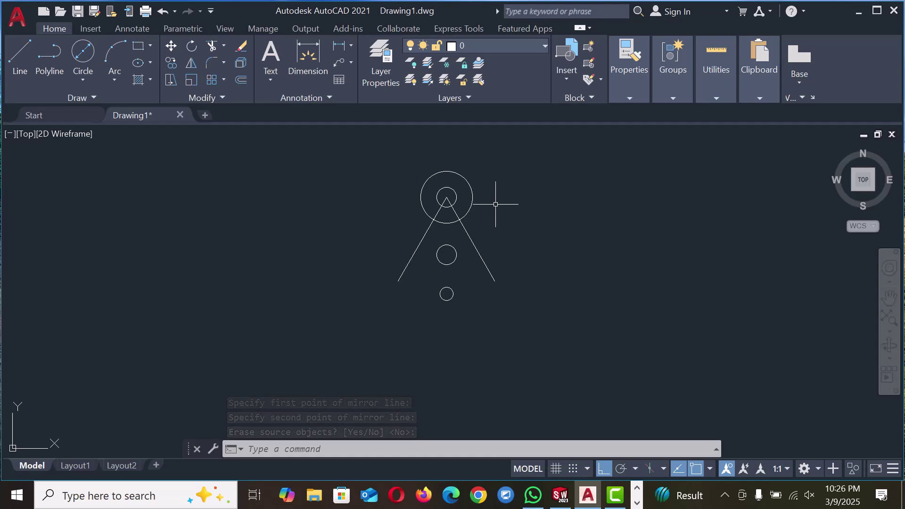
{"action": "left_click", "coordinate": [21, 62]}
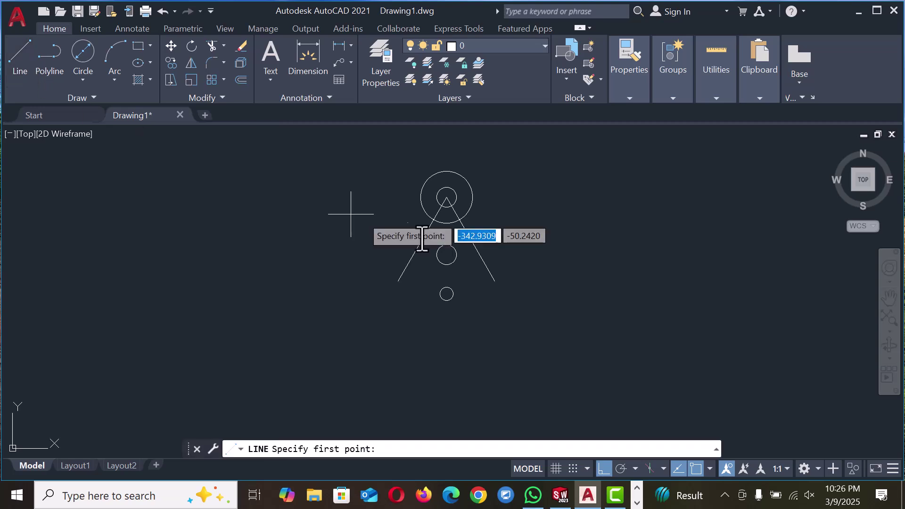
{"action": "left_click", "coordinate": [446, 197]}
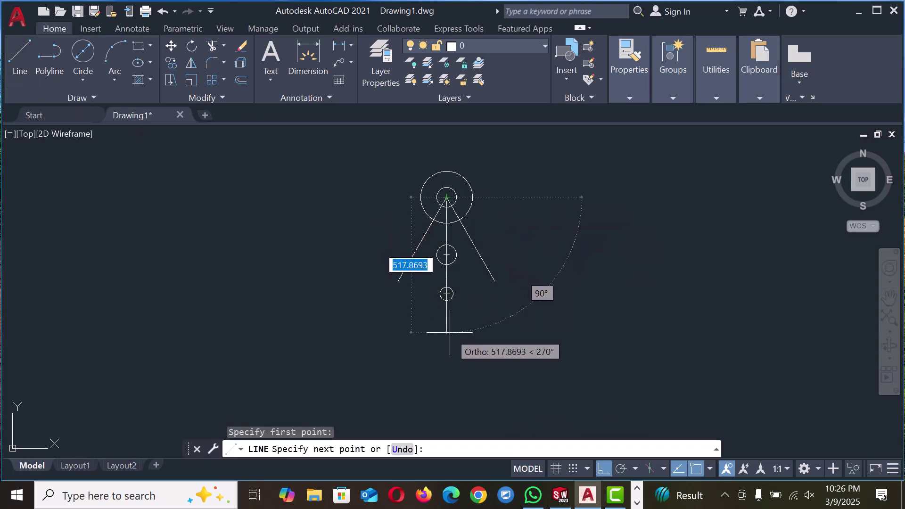
{"action": "type", "text": "17"}
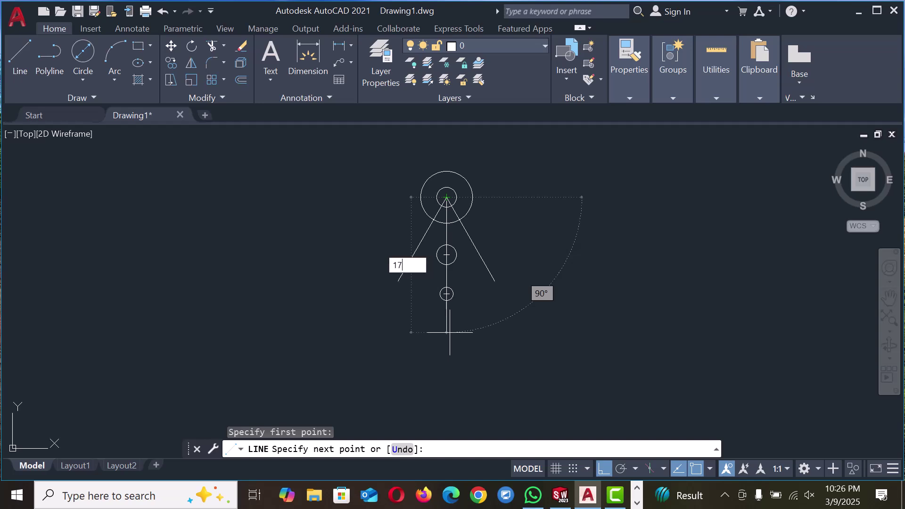
{"action": "type", "text": "0"}
{"action": "key", "text": "Return"}
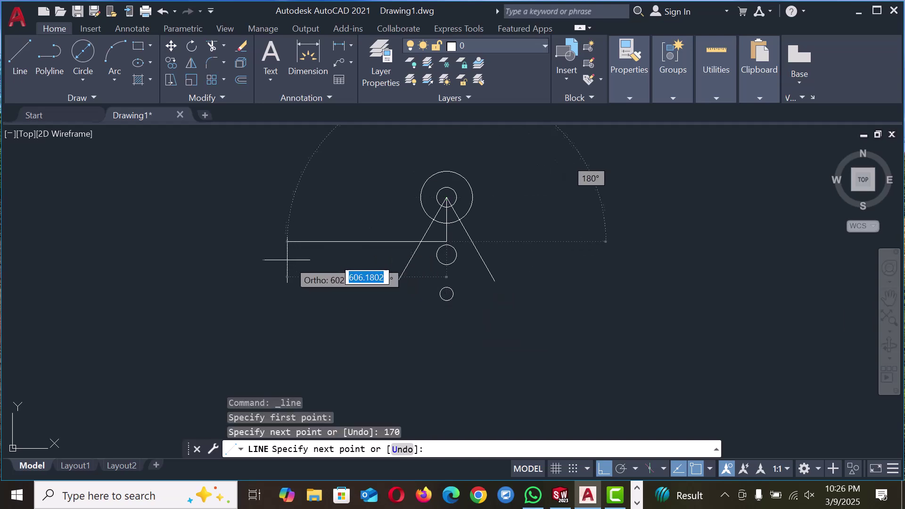
{"action": "left_click", "coordinate": [285, 260]}
{"action": "right_click", "coordinate": [284, 259]}
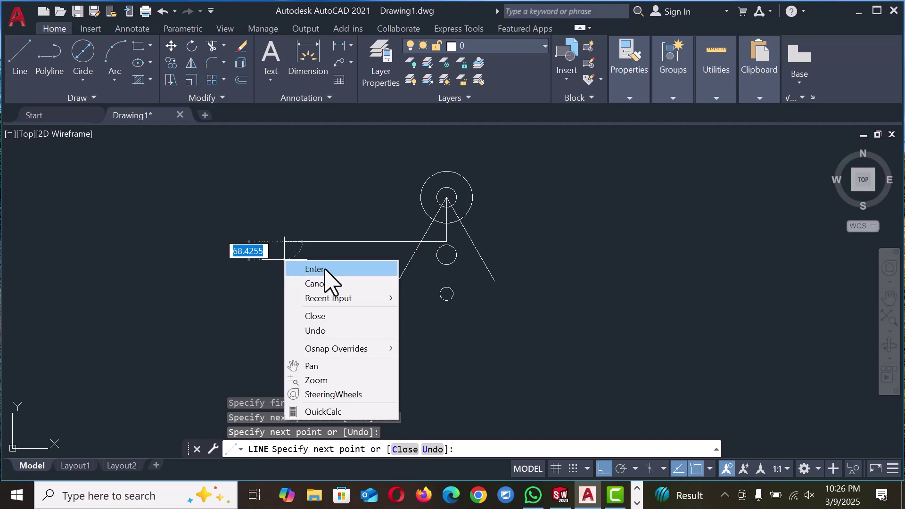
{"action": "left_click", "coordinate": [325, 269]}
Step: Copy the 50 diameter circle from its center to the intersection of the horizontal line and the left inclined line
{"action": "scroll", "coordinate": [480, 223], "scroll_direction": "up", "scroll_amount": 2}
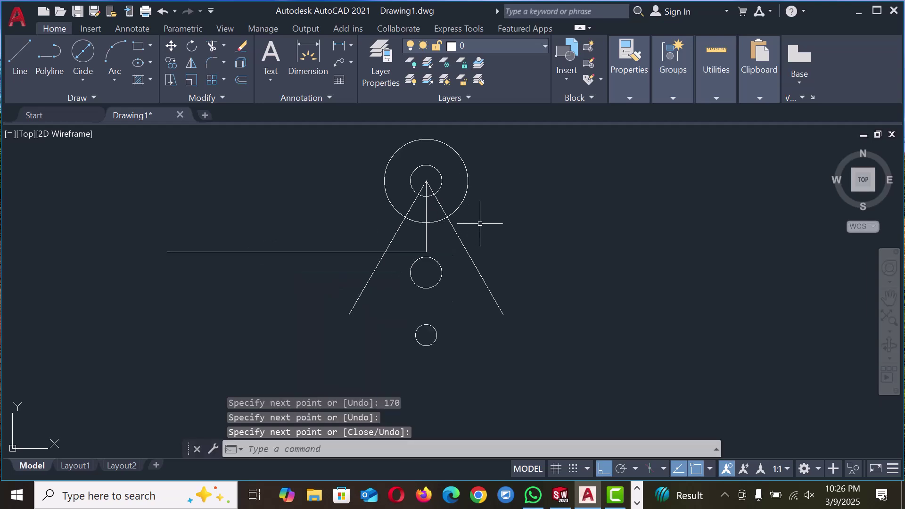
{"action": "left_click", "coordinate": [82, 53]}
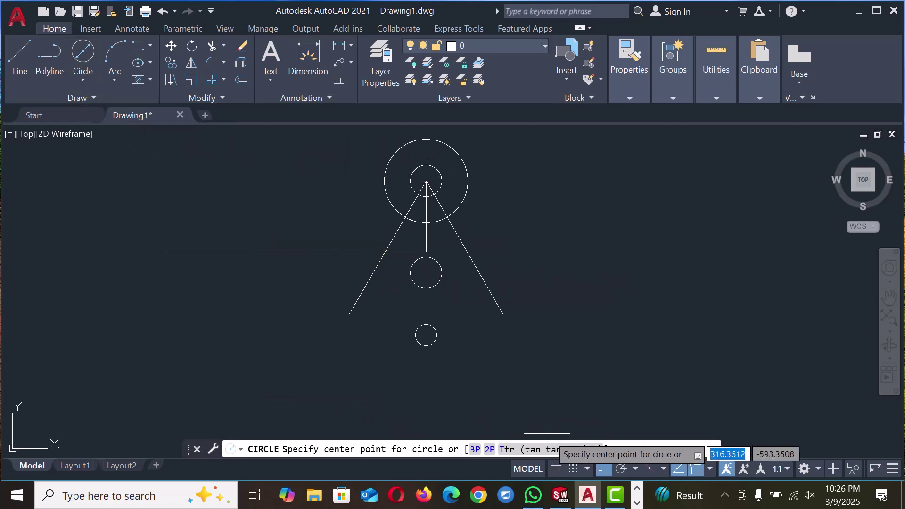
{"action": "left_click", "coordinate": [170, 62]}
{"action": "left_click", "coordinate": [435, 335]}
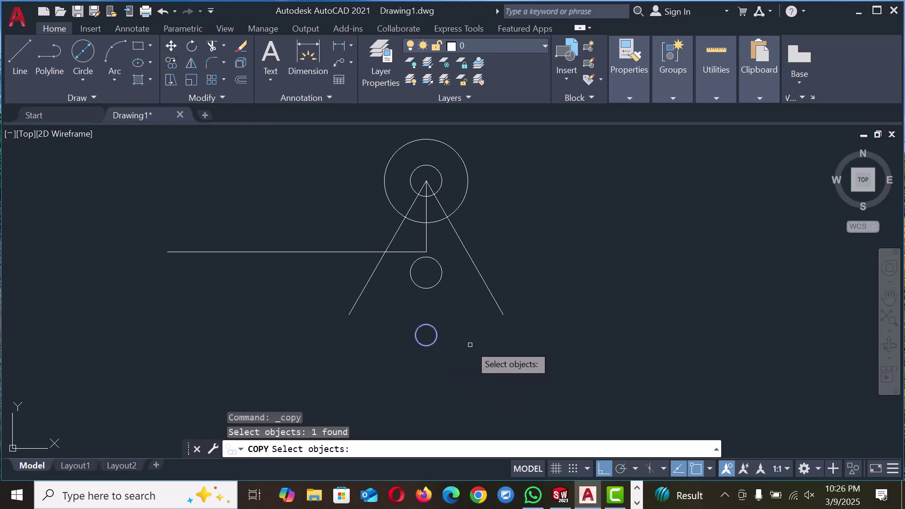
{"action": "key", "text": "Return"}
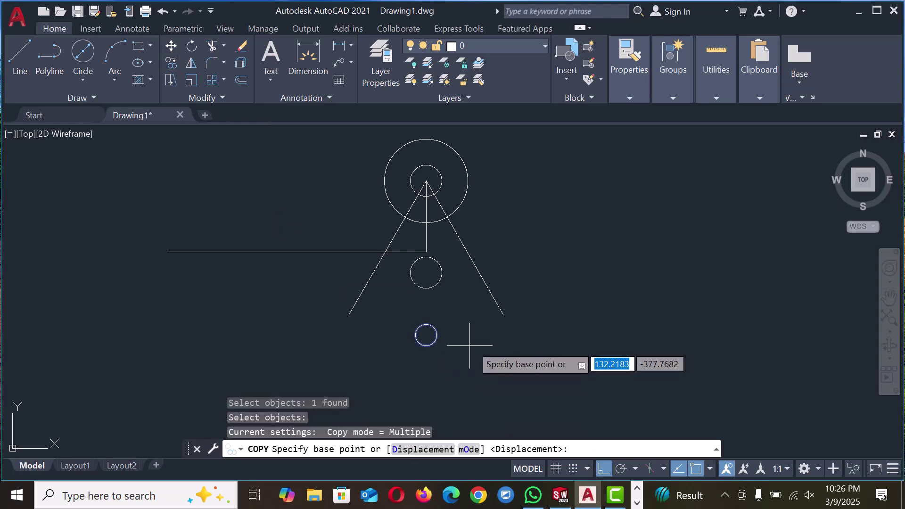
{"action": "left_click", "coordinate": [426, 335]}
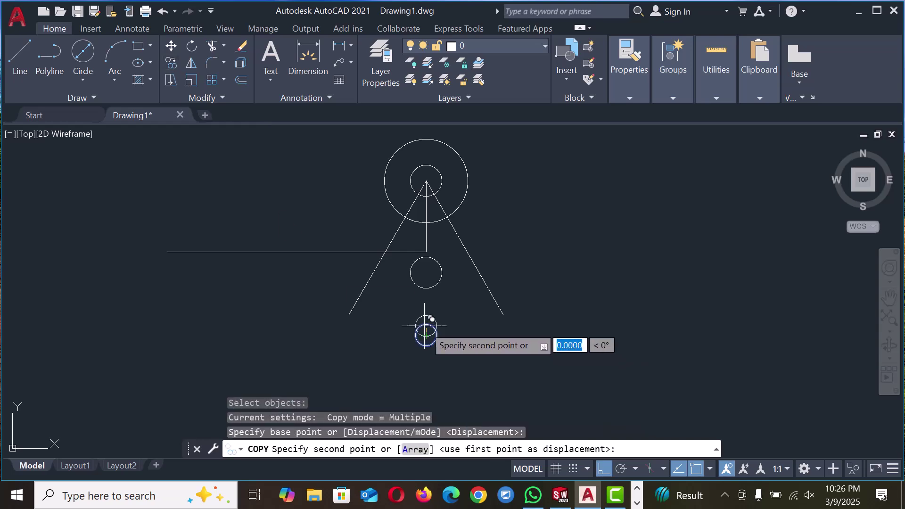
{"action": "left_click", "coordinate": [386, 252]}
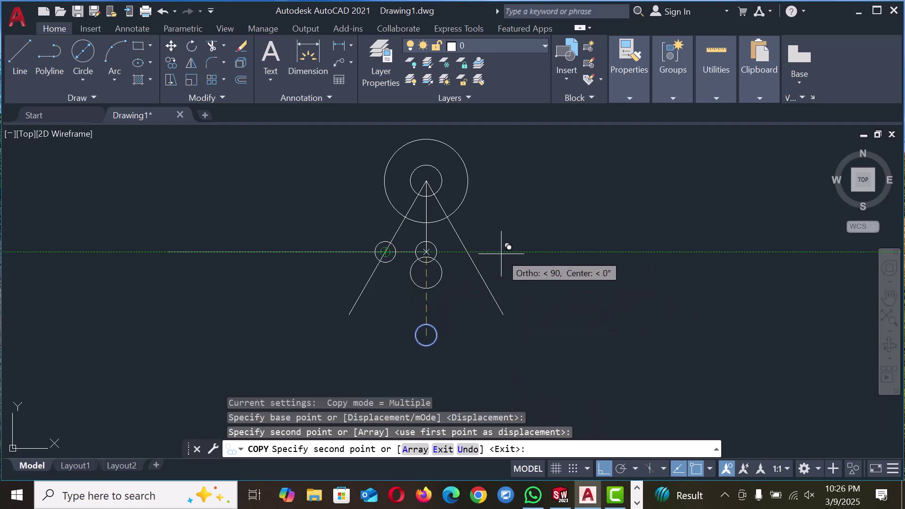
{"action": "right_click", "coordinate": [470, 251]}
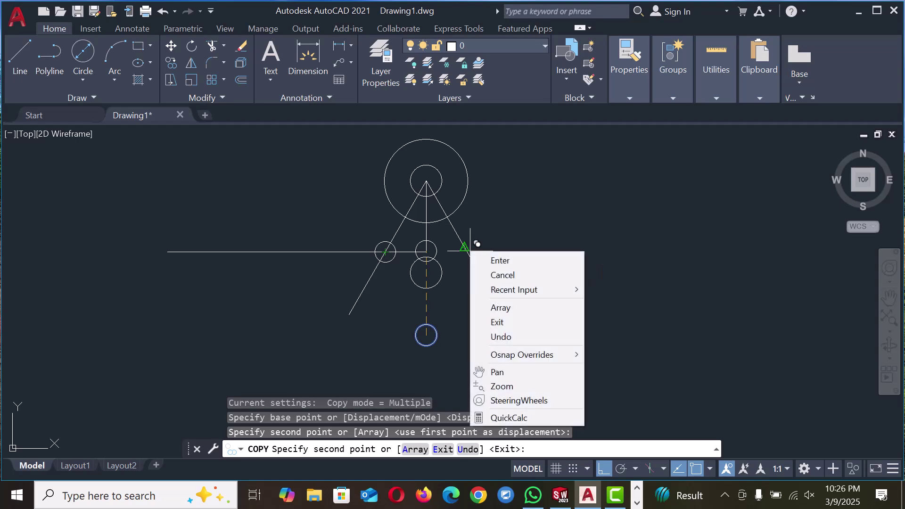
{"action": "left_click", "coordinate": [496, 259]}
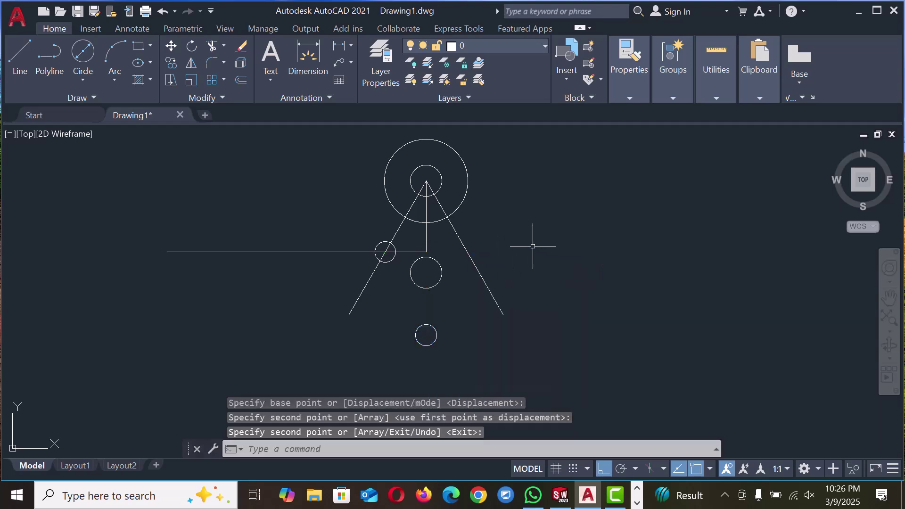
Step: Delete the horizontal helper line and the short vertical helper line
{"action": "left_click", "coordinate": [408, 251]}
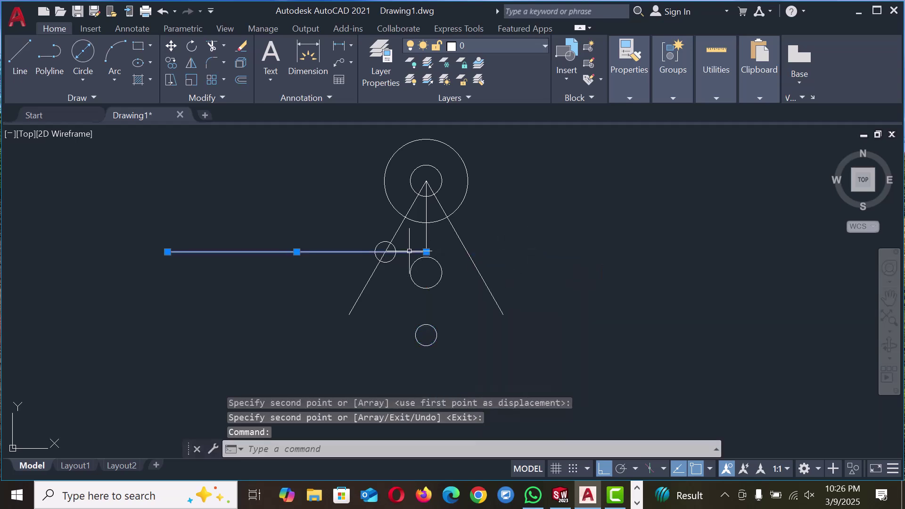
{"action": "left_click", "coordinate": [427, 235]}
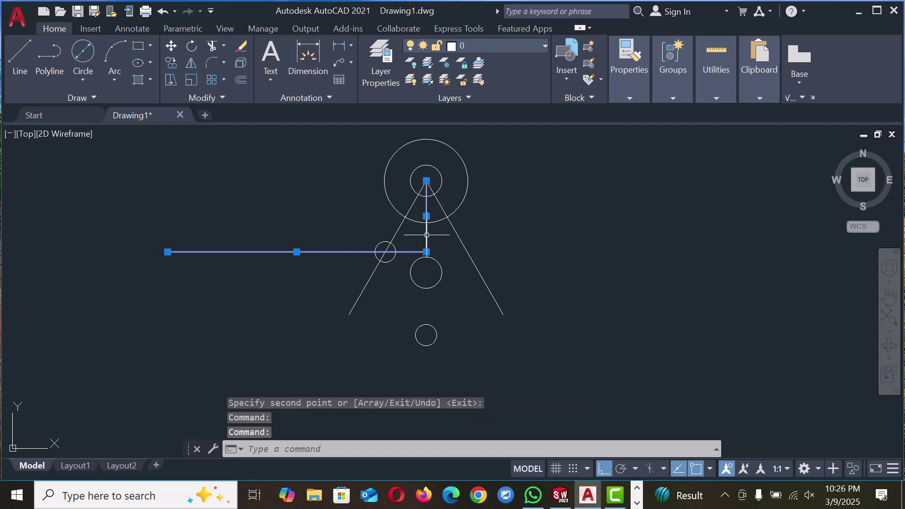
{"action": "key", "text": "Delete"}
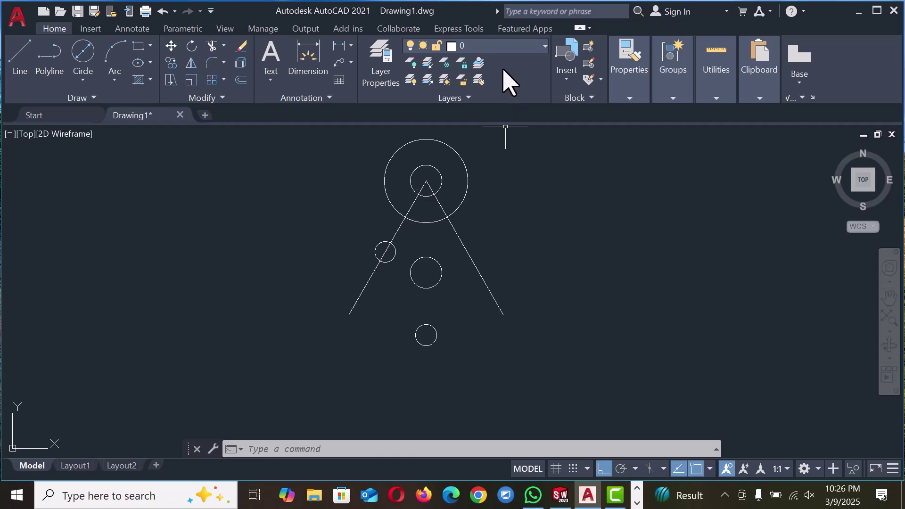
Step: Hide the Layers panel from the ribbon so the full linetype properties are accessible
{"action": "right_click", "coordinate": [509, 82]}
{"action": "mouse_move", "coordinate": [546, 101]}
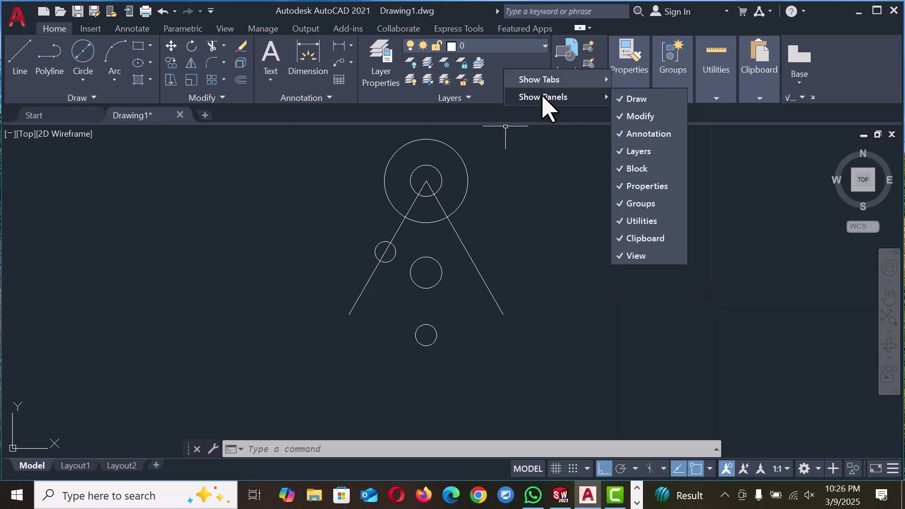
{"action": "left_click", "coordinate": [639, 151]}
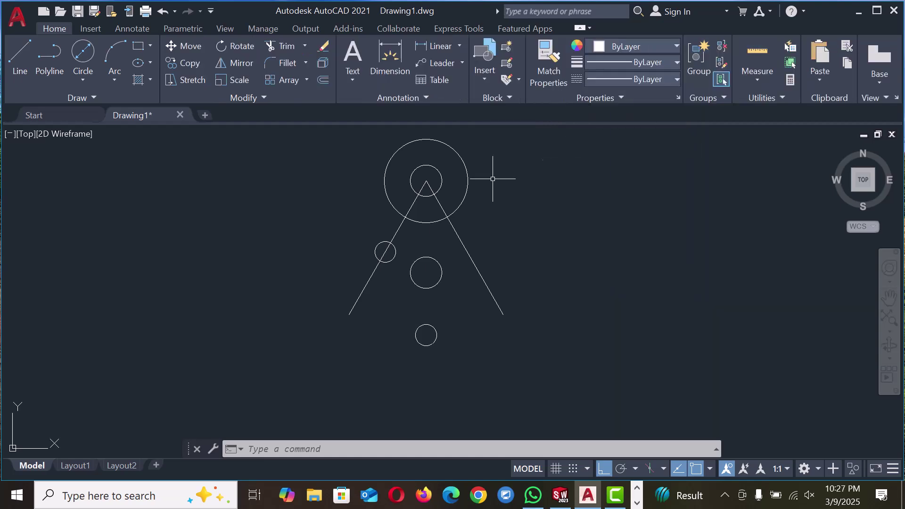
Step: Load the ACAD_ISO02W100 ISO dash linetype into the drawing from acad.lin
{"action": "left_click", "coordinate": [406, 229]}
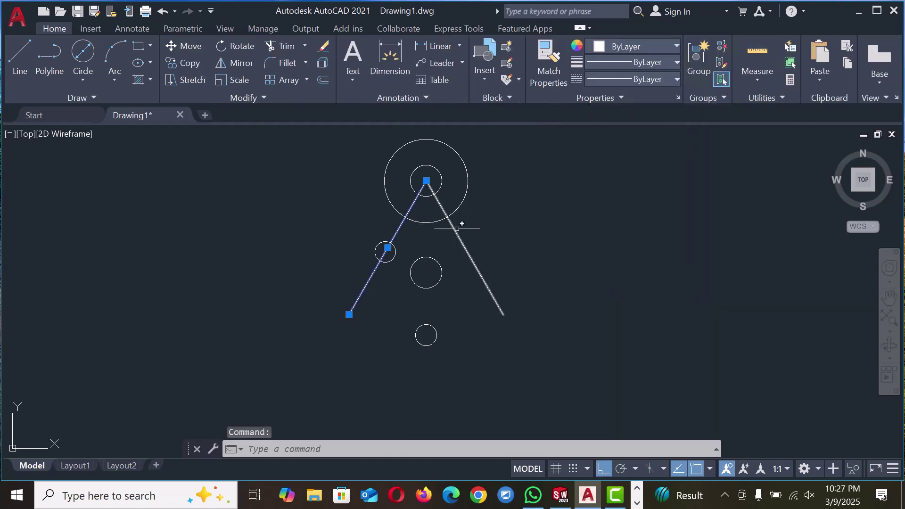
{"action": "left_click", "coordinate": [454, 229]}
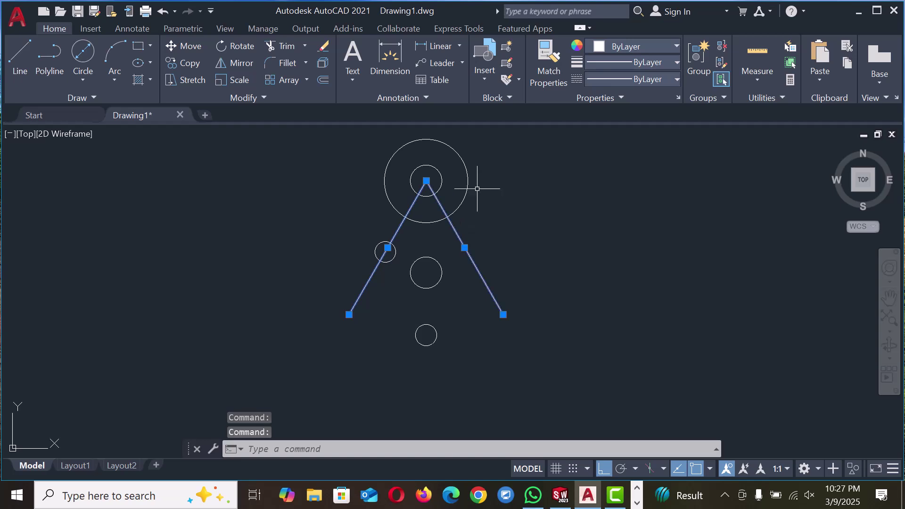
{"action": "left_click", "coordinate": [634, 80]}
{"action": "left_click", "coordinate": [601, 148]}
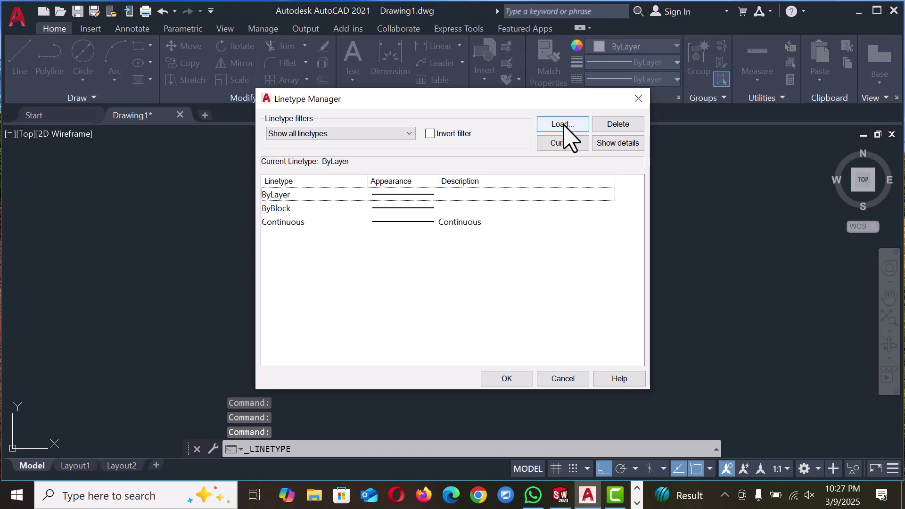
{"action": "left_click", "coordinate": [563, 125]}
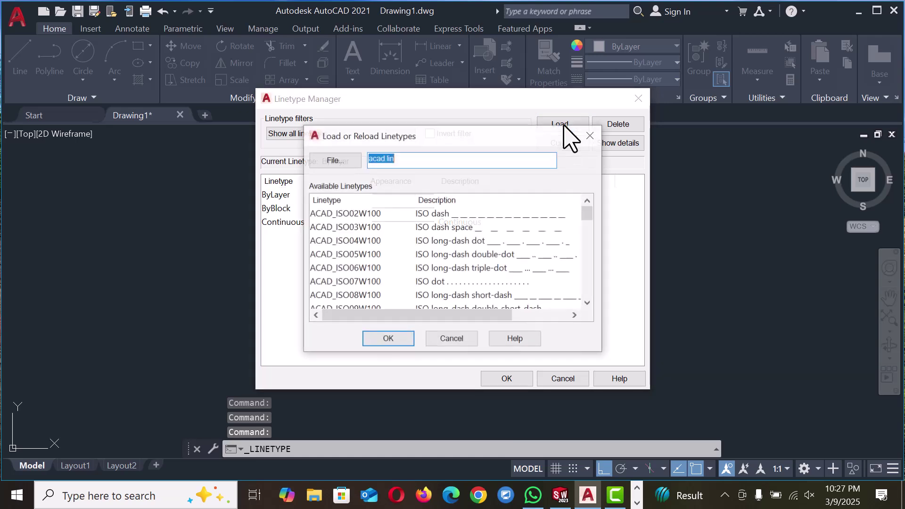
{"action": "left_click", "coordinate": [498, 227]}
{"action": "left_click", "coordinate": [500, 214]}
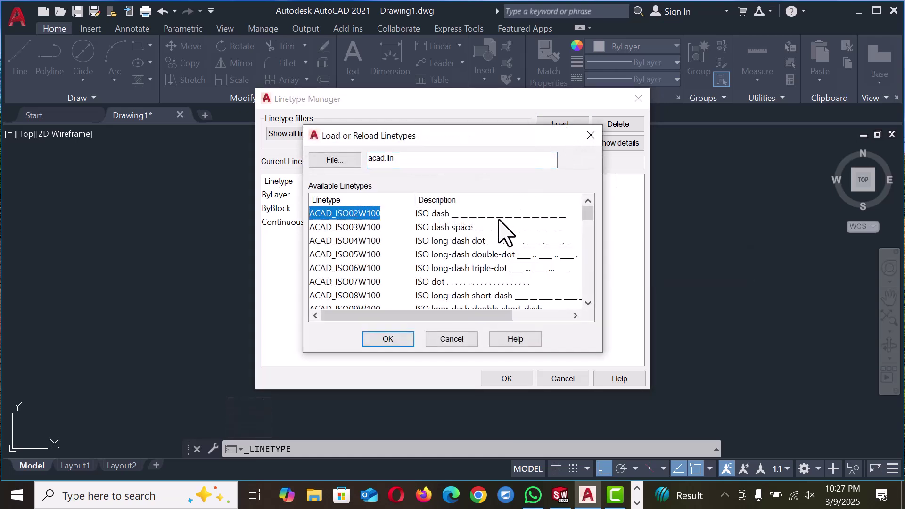
{"action": "left_click", "coordinate": [384, 342]}
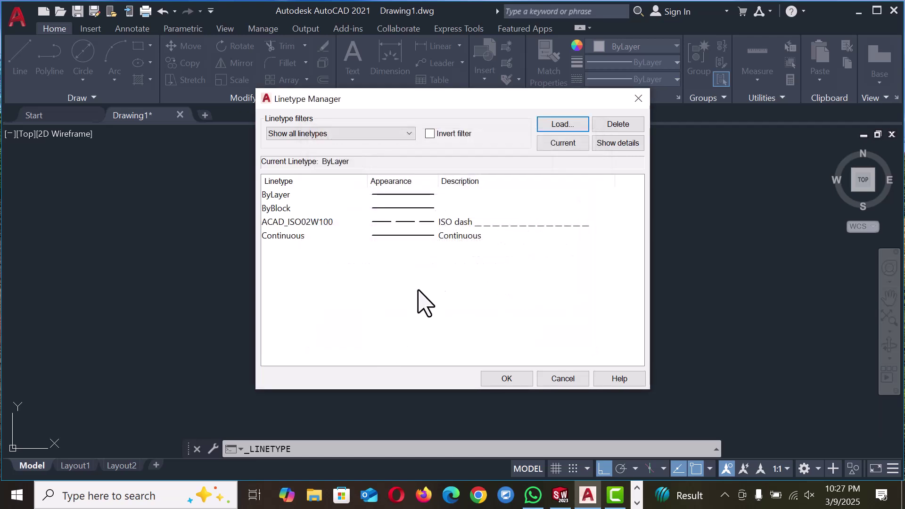
{"action": "left_click", "coordinate": [494, 233]}
{"action": "key", "text": "Up"}
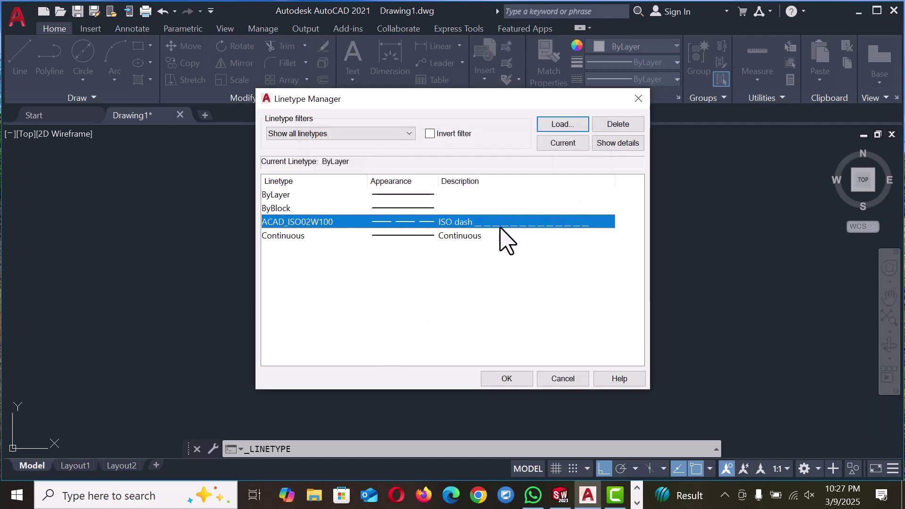
{"action": "left_click", "coordinate": [505, 378]}
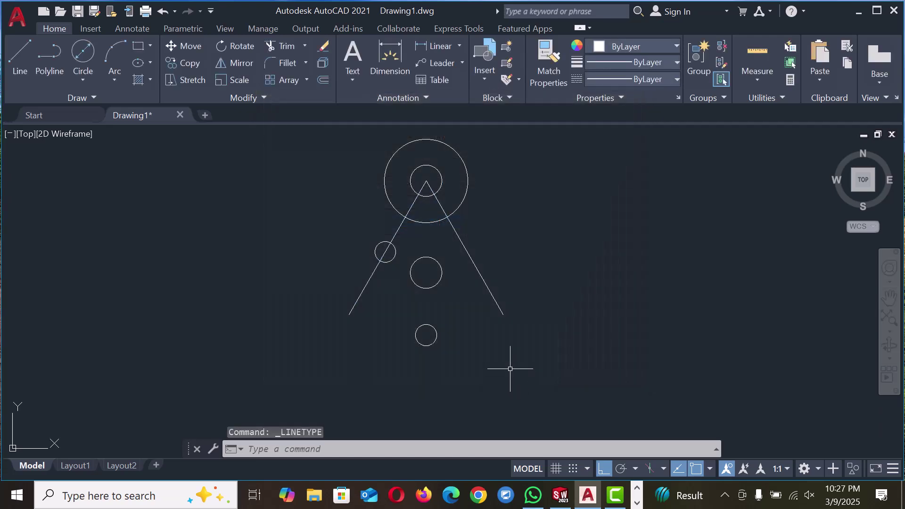
Step: Change the linetype of both inclined construction lines to ACAD_ISO02W100
{"action": "left_click", "coordinate": [468, 247]}
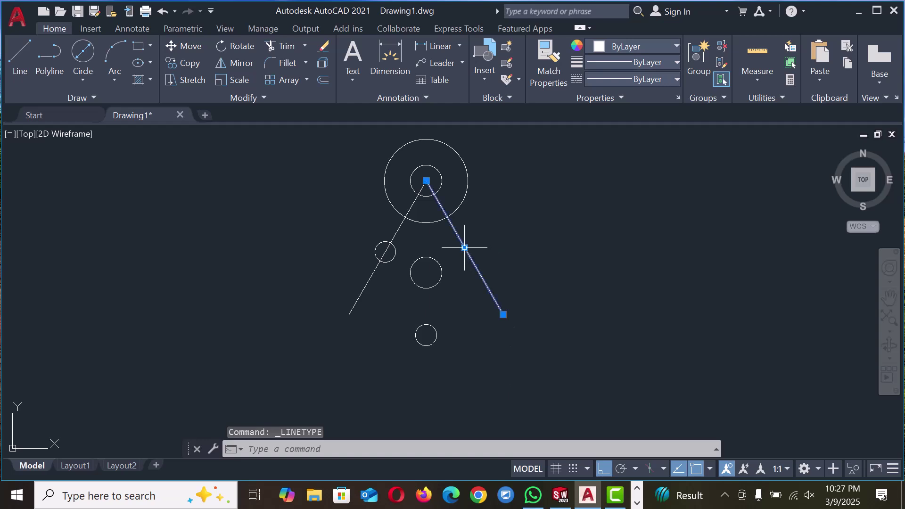
{"action": "left_click", "coordinate": [405, 223]}
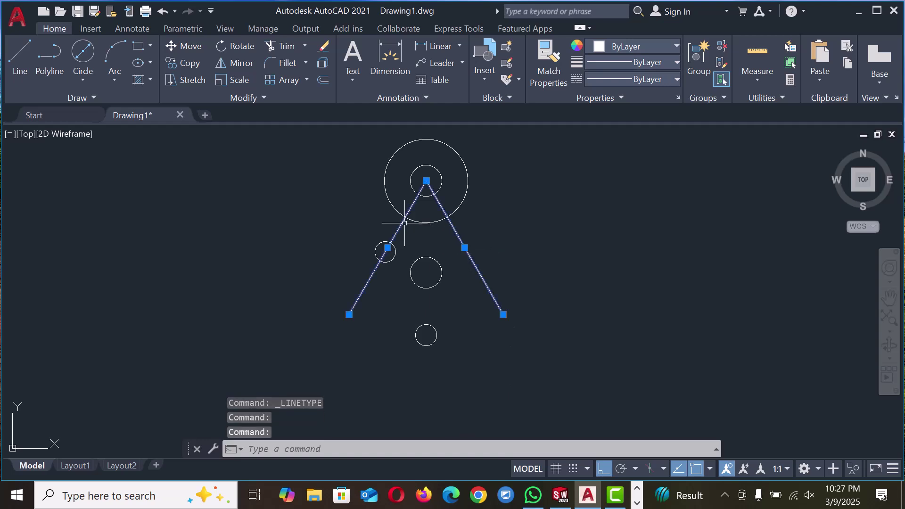
{"action": "left_click", "coordinate": [651, 81]}
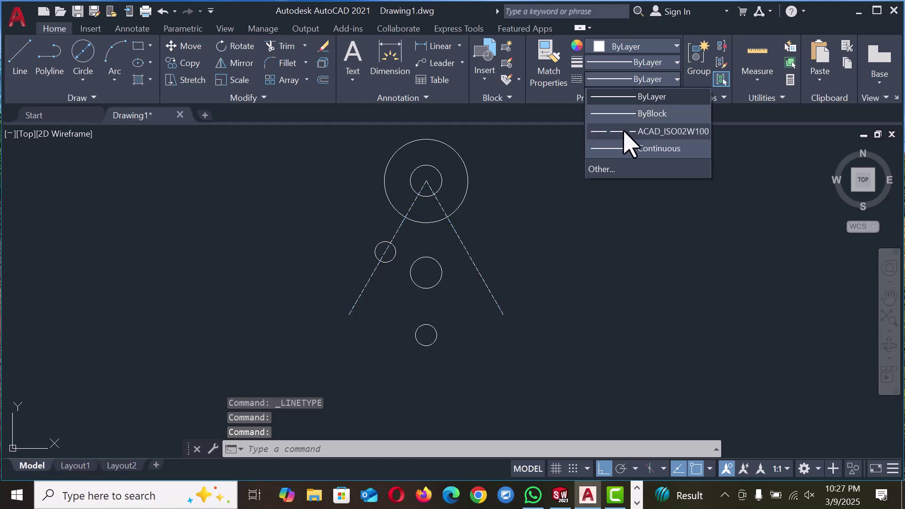
{"action": "left_click", "coordinate": [627, 145]}
Step: Set the color of both inclined dashed lines to yellow 244,238,81 and clear the selection
{"action": "left_click", "coordinate": [646, 65]}
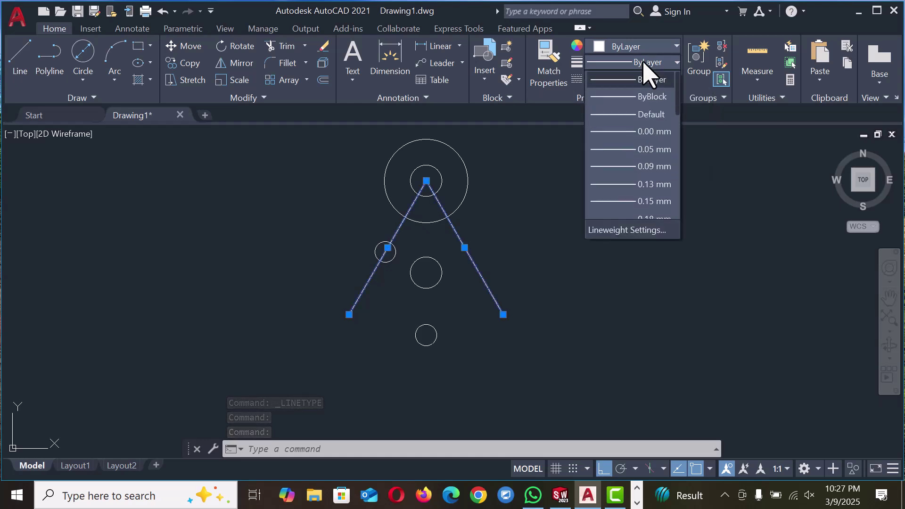
{"action": "left_click", "coordinate": [650, 59]}
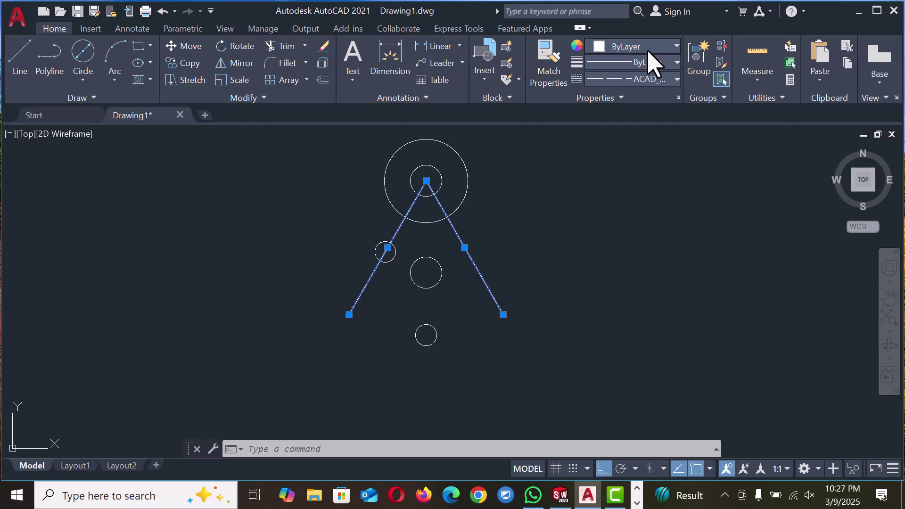
{"action": "left_click", "coordinate": [670, 46]}
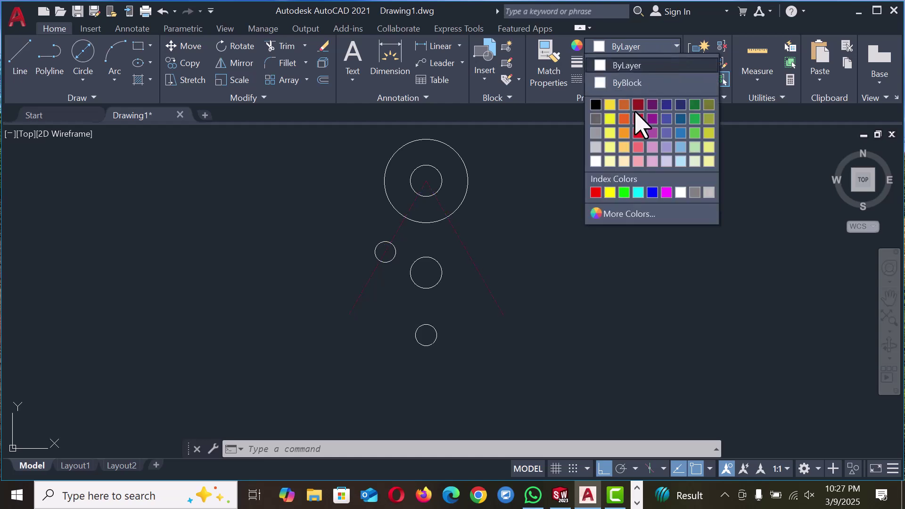
{"action": "left_click", "coordinate": [609, 134]}
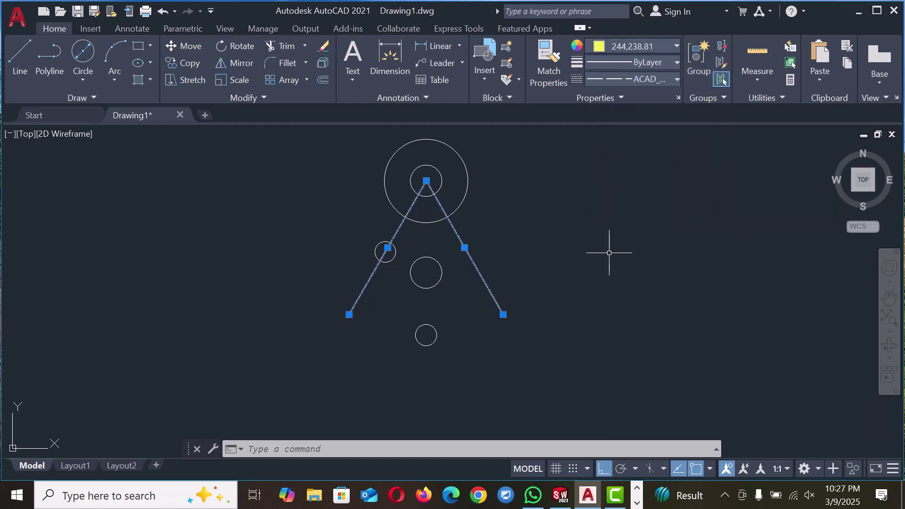
{"action": "key", "text": "Escape"}
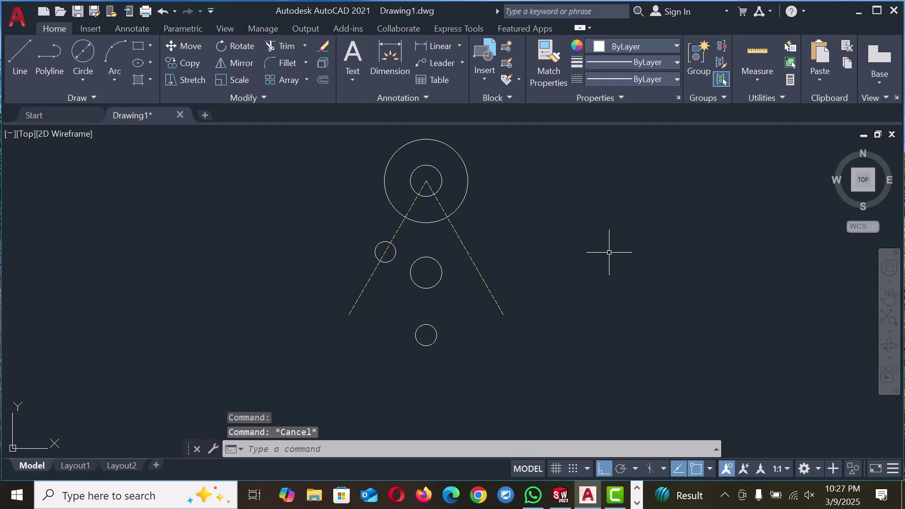
Step: Draw a Tan, Tan, Tan circle touching the 50 diameter circle on the left inclined line, that line and the 200 diameter circle
{"action": "left_click", "coordinate": [91, 81]}
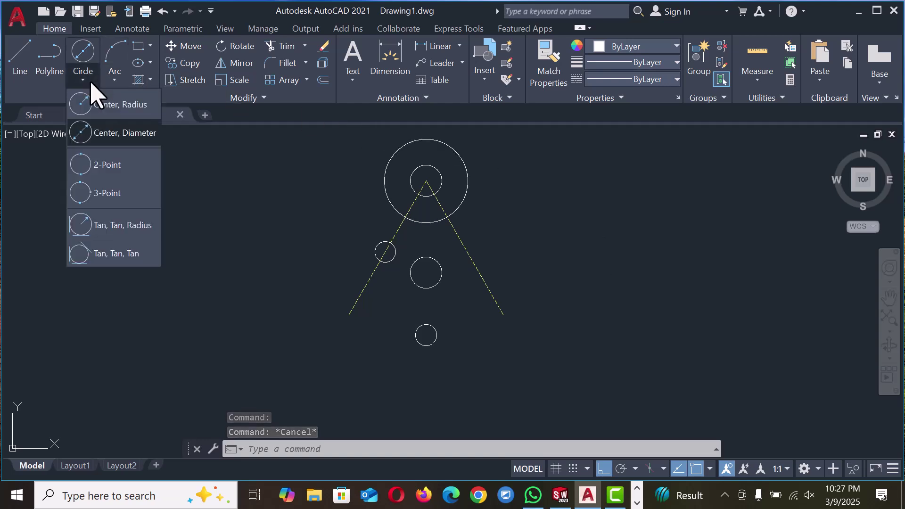
{"action": "left_click", "coordinate": [108, 225]}
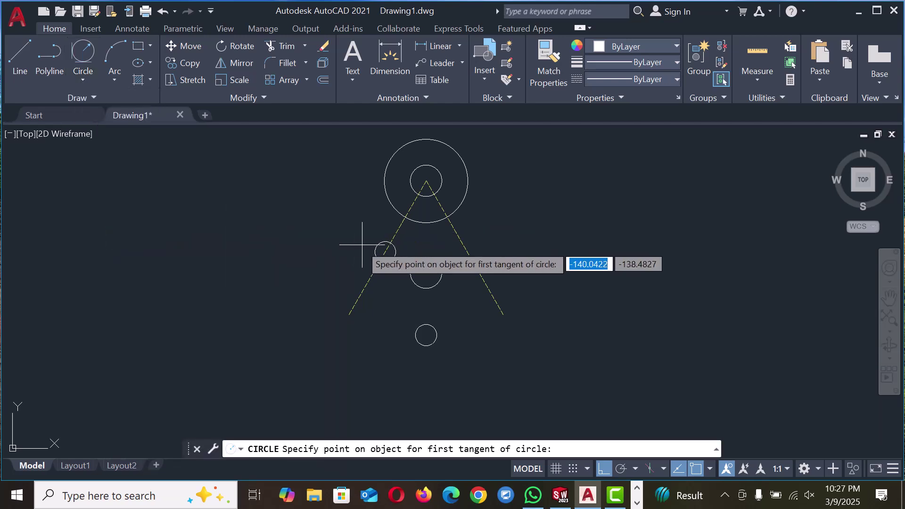
{"action": "left_click", "coordinate": [84, 81]}
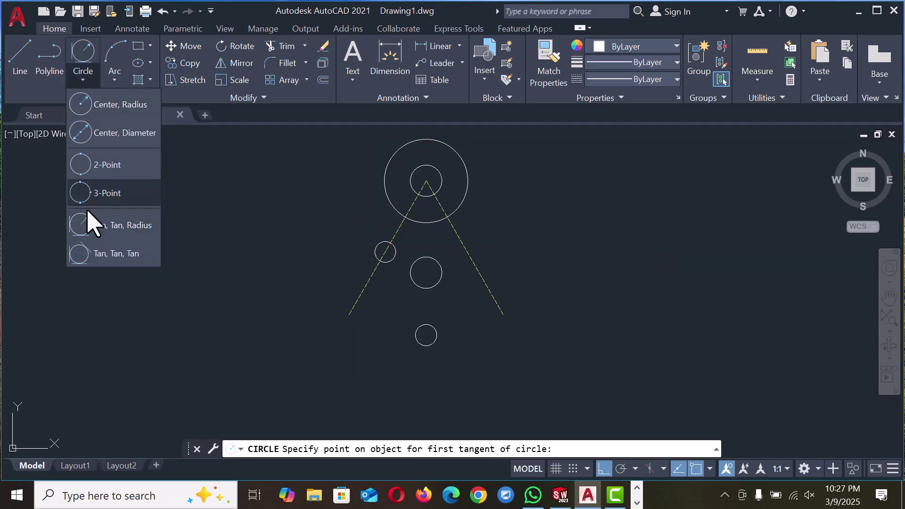
{"action": "left_click", "coordinate": [107, 255]}
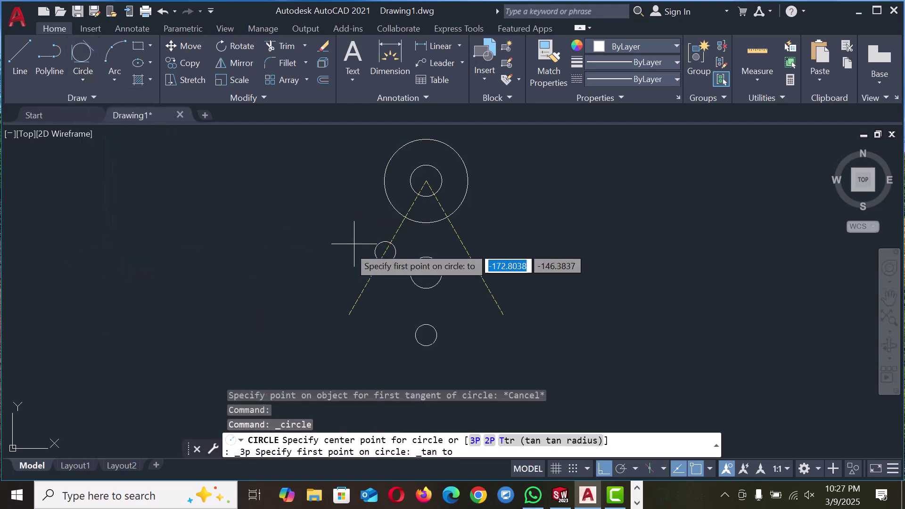
{"action": "left_click", "coordinate": [381, 242]}
{"action": "left_click", "coordinate": [397, 226]}
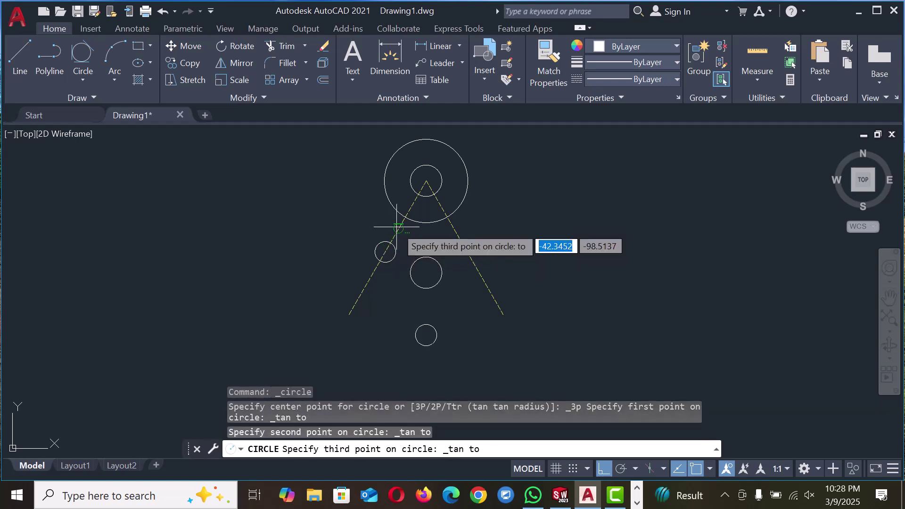
{"action": "left_click", "coordinate": [389, 202]}
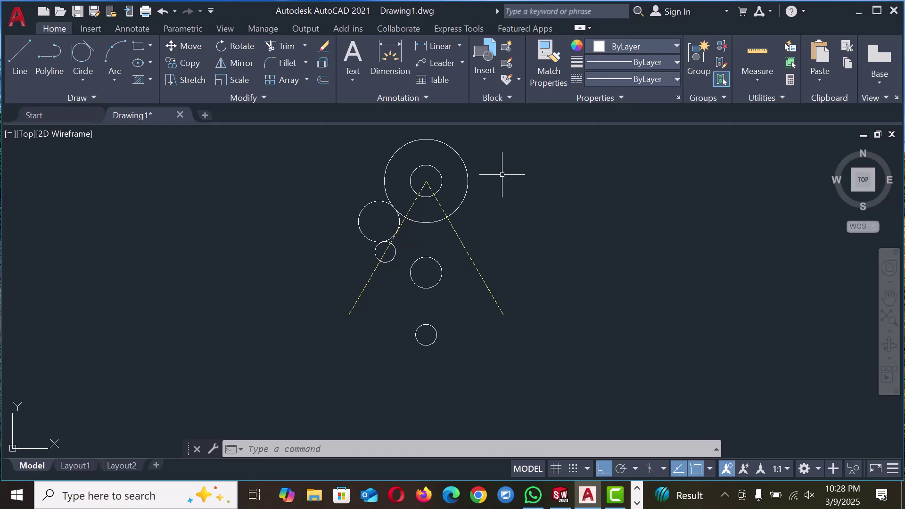
{"action": "left_click", "coordinate": [88, 78]}
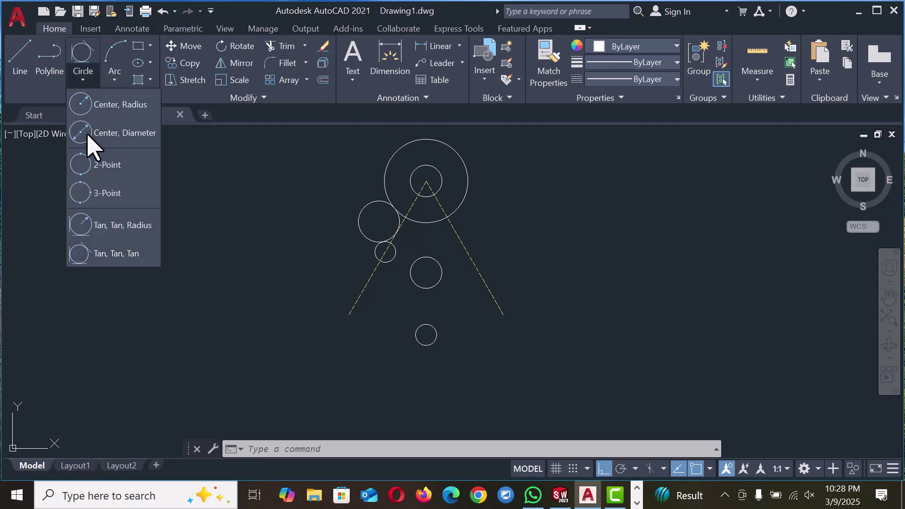
{"action": "left_click", "coordinate": [106, 225]}
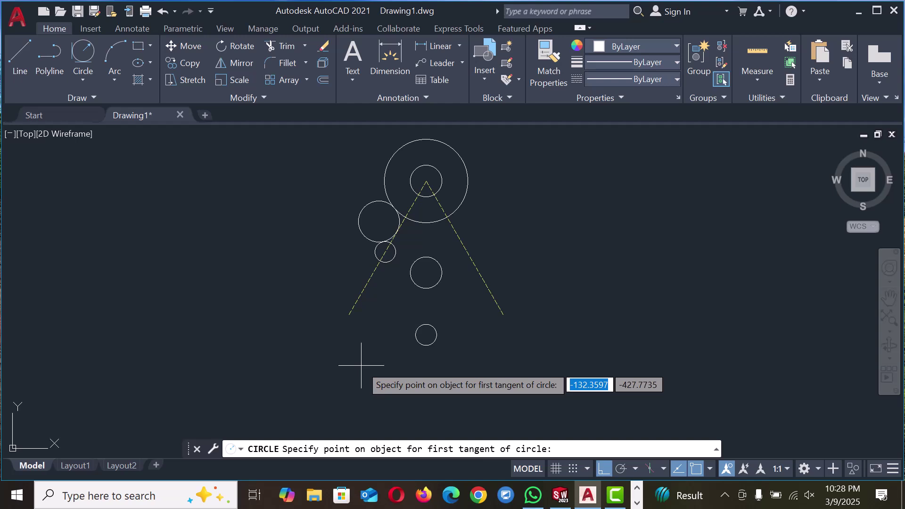
{"action": "key", "text": "Escape"}
{"action": "key", "text": "Escape"}
{"action": "key", "text": "Escape"}
{"action": "key", "text": "Escape"}
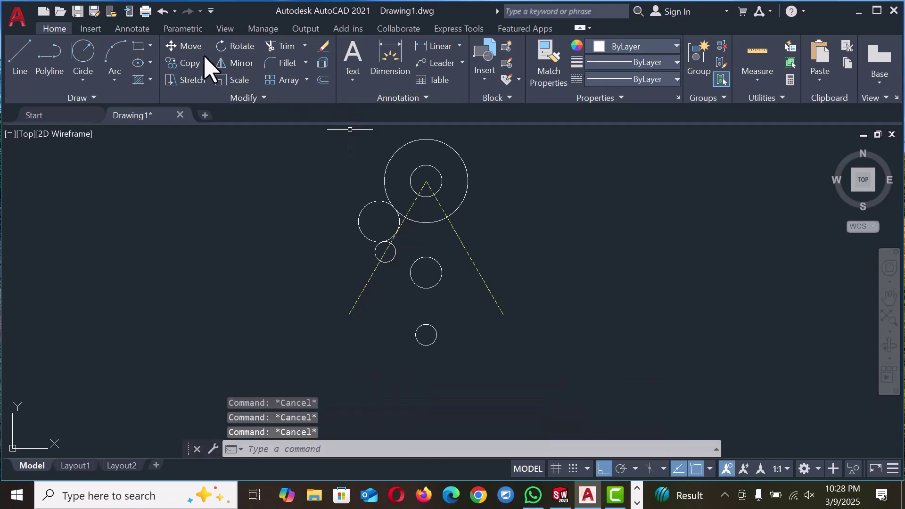
Step: Copy the middle 75 diameter circle from its center to the center of the lowest 50 diameter circle
{"action": "left_click", "coordinate": [188, 64]}
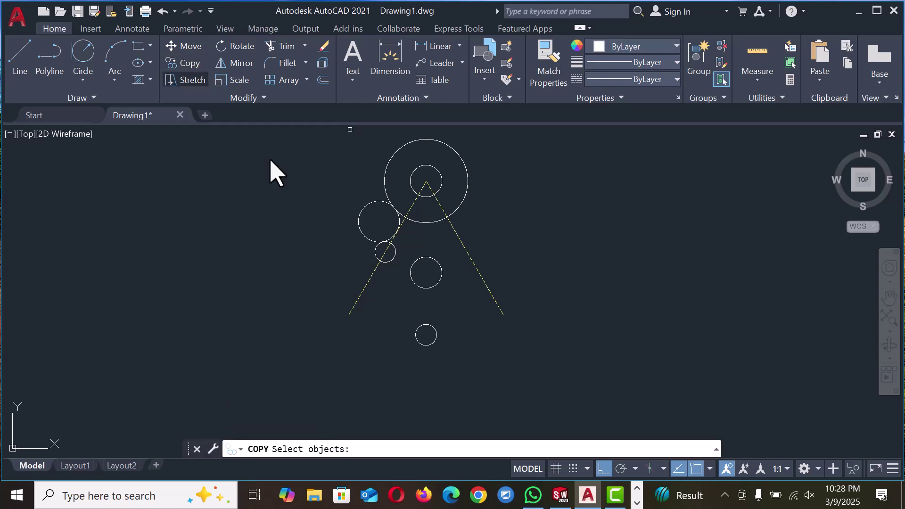
{"action": "left_click", "coordinate": [434, 285]}
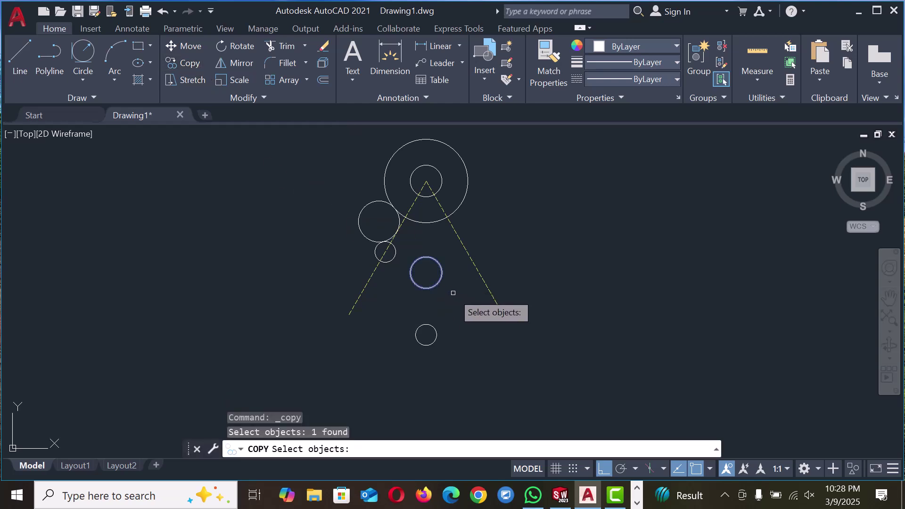
{"action": "key", "text": "Return"}
{"action": "left_click", "coordinate": [426, 273]}
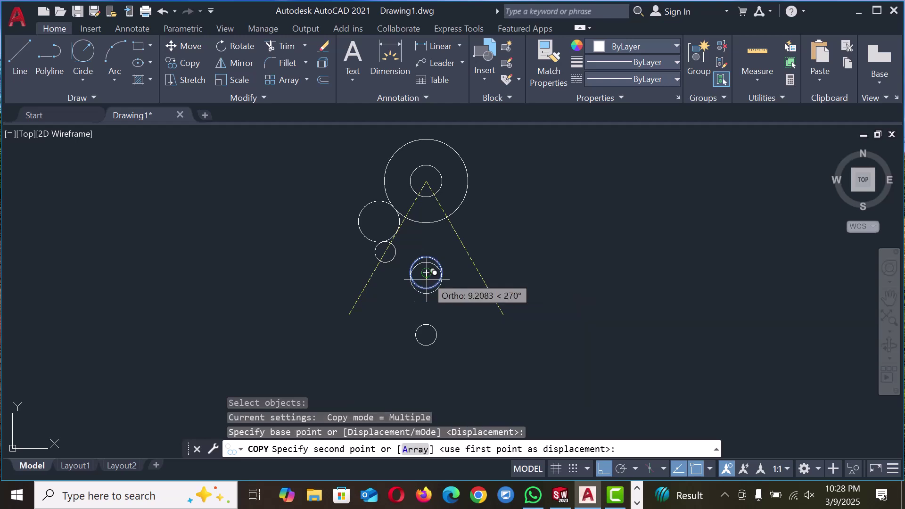
{"action": "left_click", "coordinate": [426, 335]}
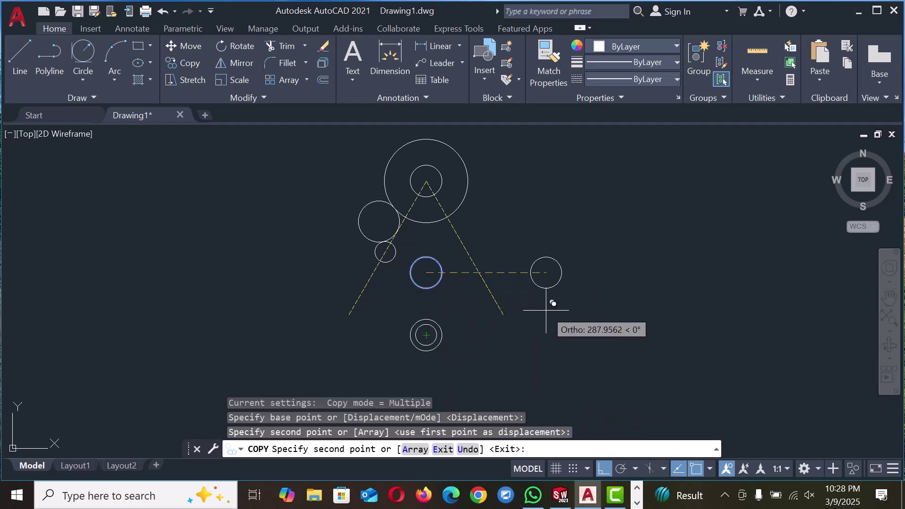
{"action": "right_click", "coordinate": [546, 311]}
{"action": "left_click", "coordinate": [588, 145]}
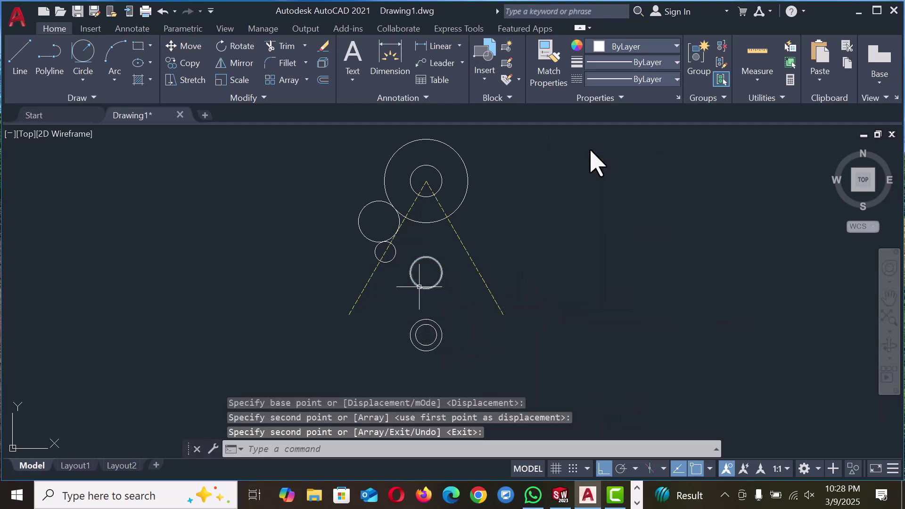
Step: Draw a Tan, Tan, Radius circle of radius 200 tangent to the left 50 diameter circle and the lowest 75 diameter circle
{"action": "left_click", "coordinate": [84, 80]}
{"action": "left_click", "coordinate": [83, 59]}
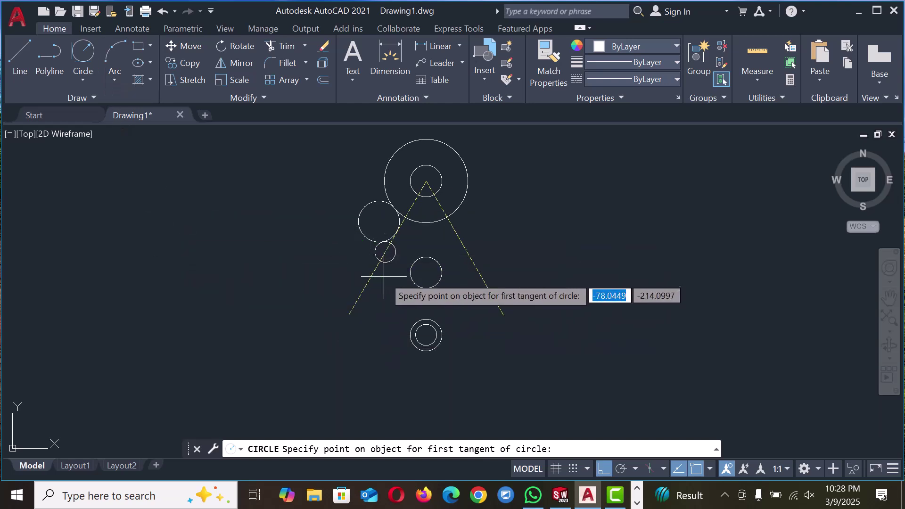
{"action": "left_click", "coordinate": [375, 255]}
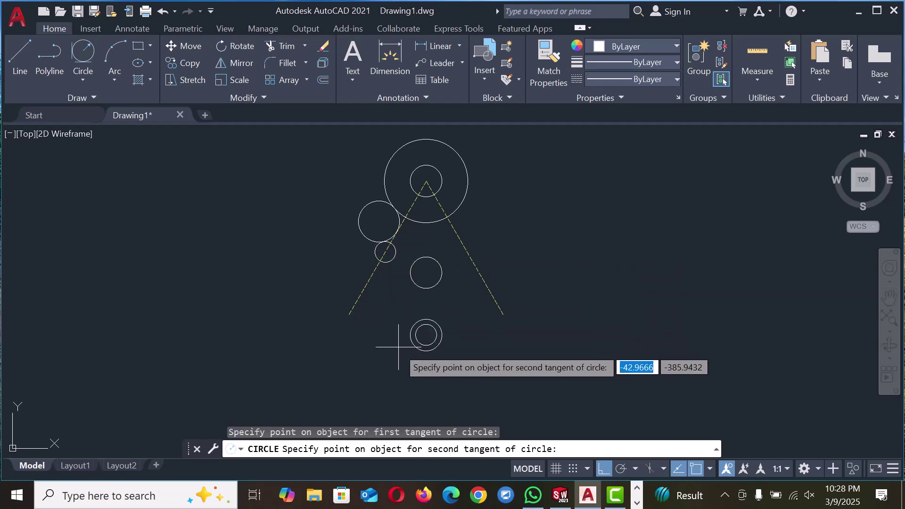
{"action": "left_click", "coordinate": [410, 333]}
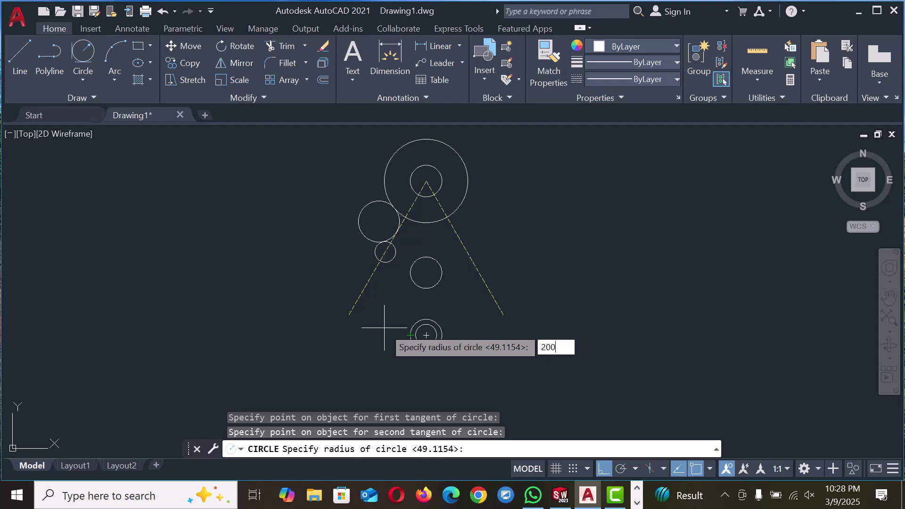
{"action": "type", "text": "200"}
{"action": "key", "text": "Return"}
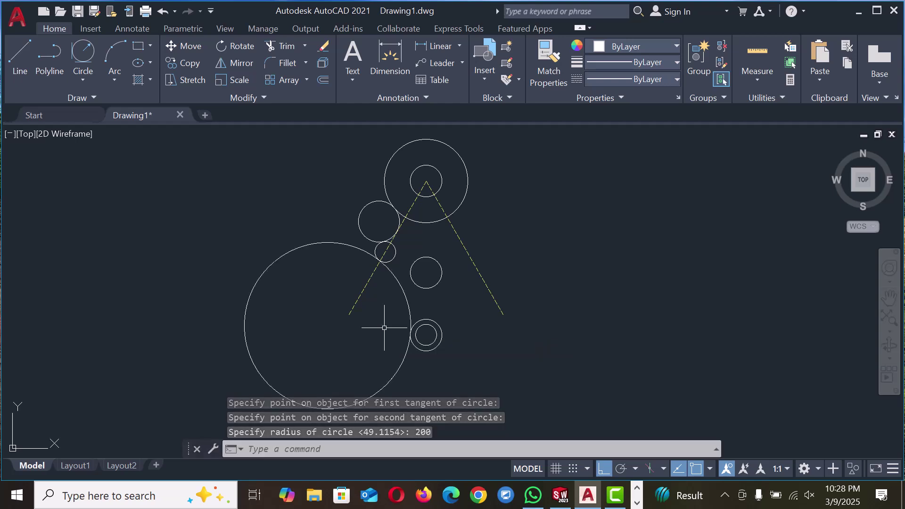
Step: Trim the two tangent circles on the left so only their arcs connecting the neighbouring circles remain
{"action": "left_click", "coordinate": [285, 47]}
{"action": "left_click", "coordinate": [315, 245]}
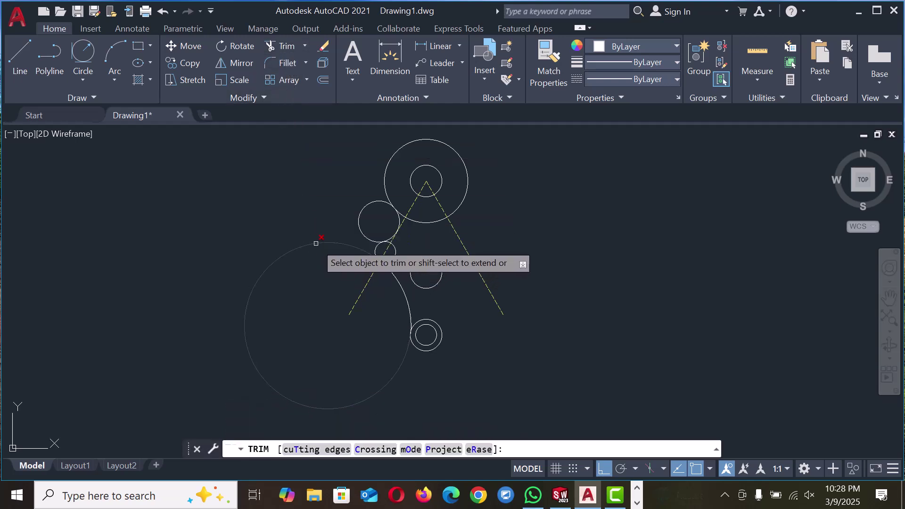
{"action": "right_click", "coordinate": [548, 201]}
{"action": "left_click", "coordinate": [578, 210]}
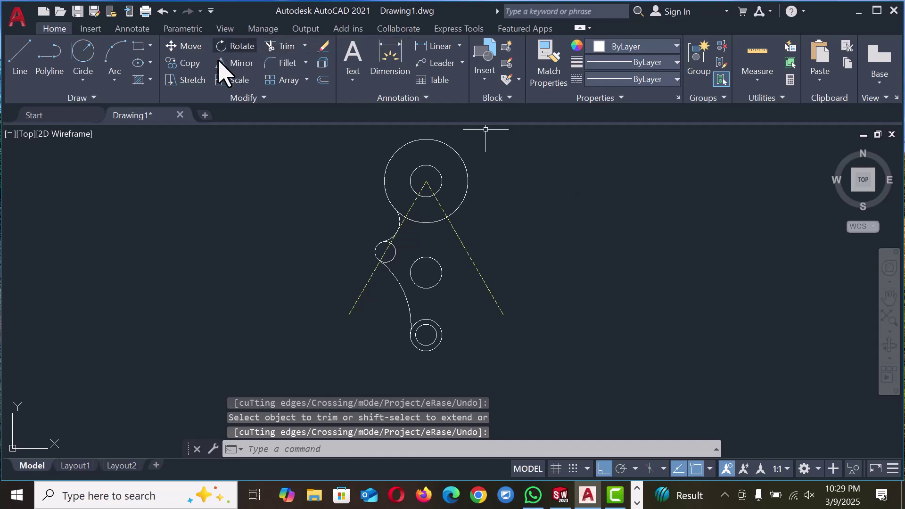
Step: Mirror the two left connecting arcs and the left small circle about the vertical axis through the top circle's center, keeping the source objects
{"action": "left_click", "coordinate": [241, 64]}
{"action": "scroll", "coordinate": [358, 242], "scroll_direction": "up", "scroll_amount": 2}
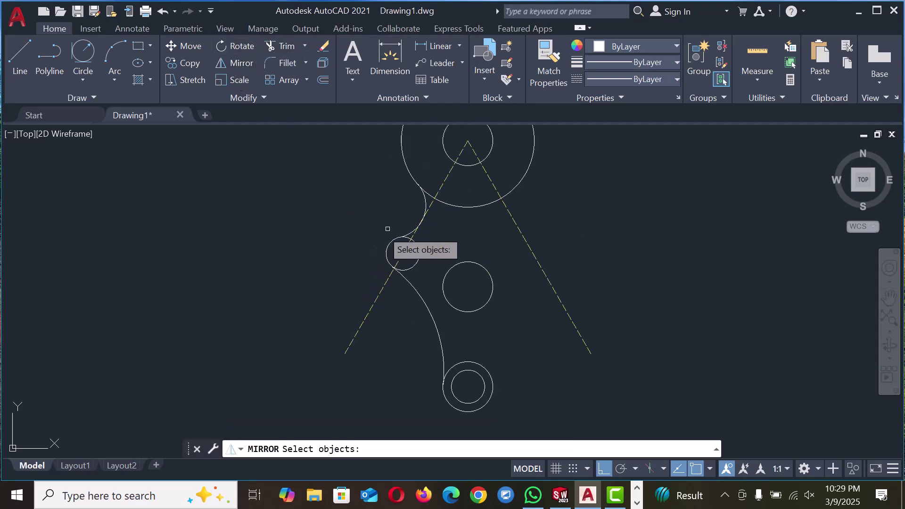
{"action": "left_click", "coordinate": [423, 200]}
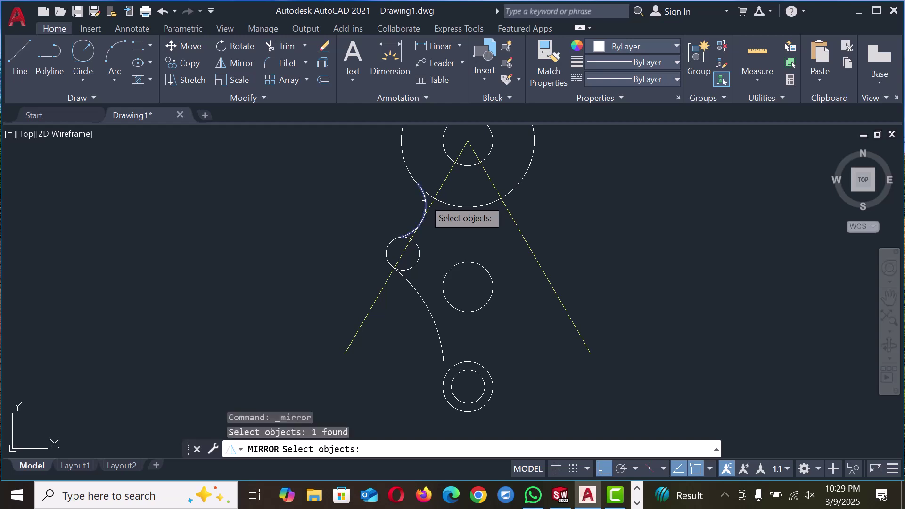
{"action": "left_click", "coordinate": [389, 244]}
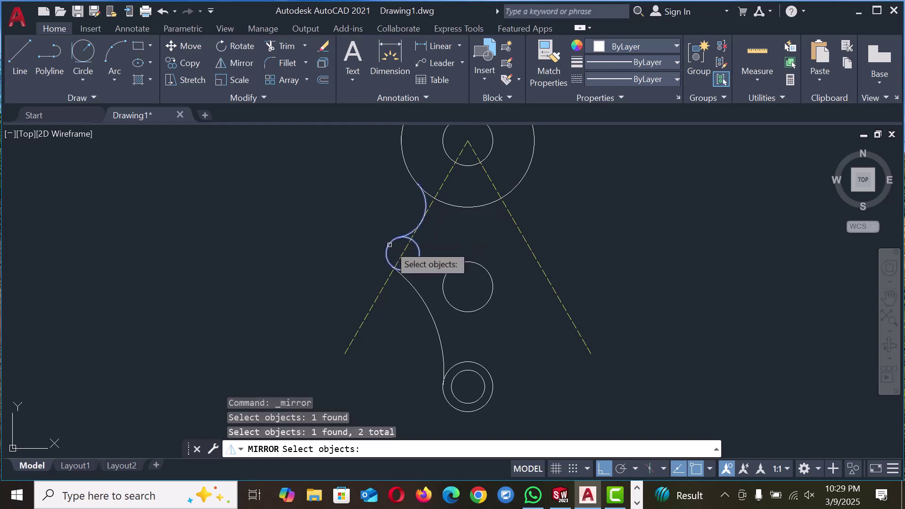
{"action": "left_click", "coordinate": [417, 293]}
{"action": "scroll", "coordinate": [392, 308], "scroll_direction": "down", "scroll_amount": 2}
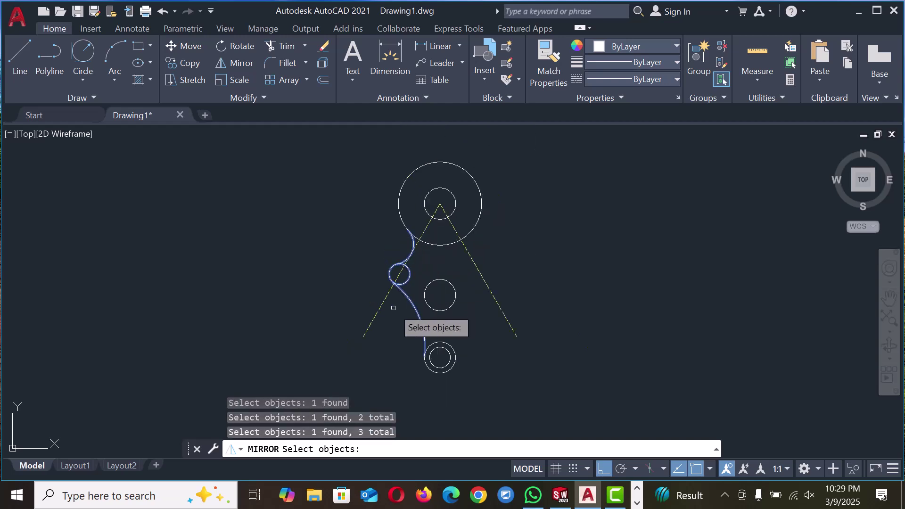
{"action": "key", "text": "Return"}
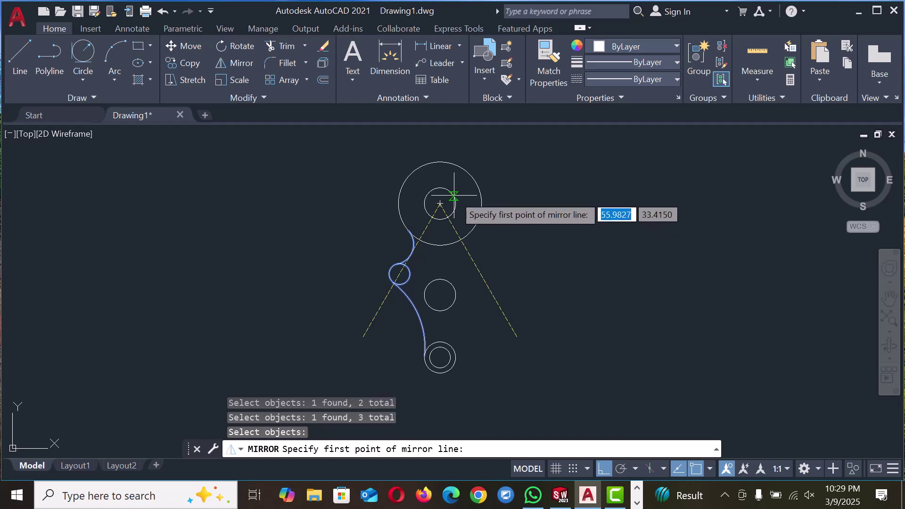
{"action": "left_click", "coordinate": [440, 204]}
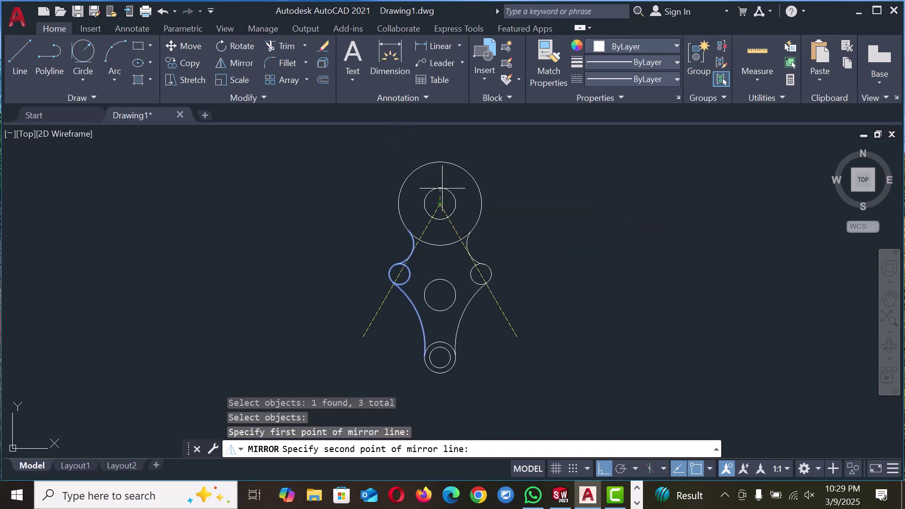
{"action": "left_click", "coordinate": [443, 145]}
{"action": "right_click", "coordinate": [443, 144]}
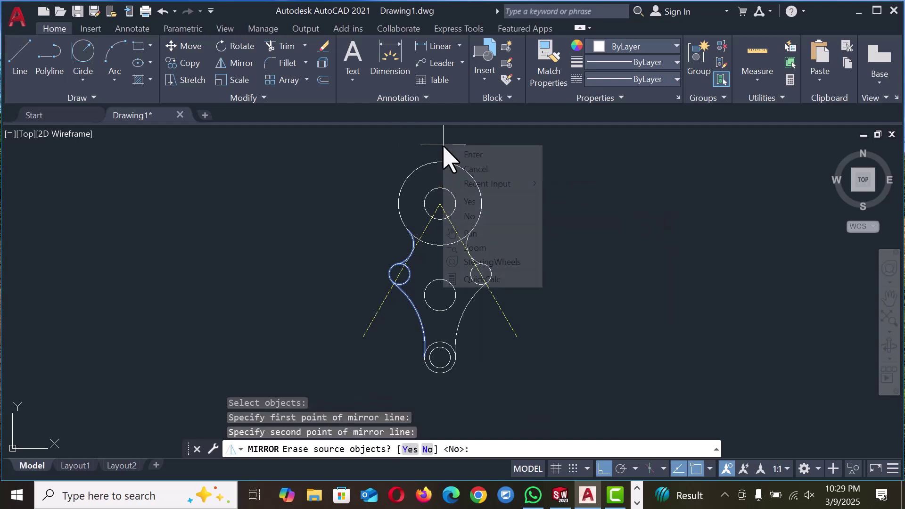
{"action": "left_click", "coordinate": [468, 155]}
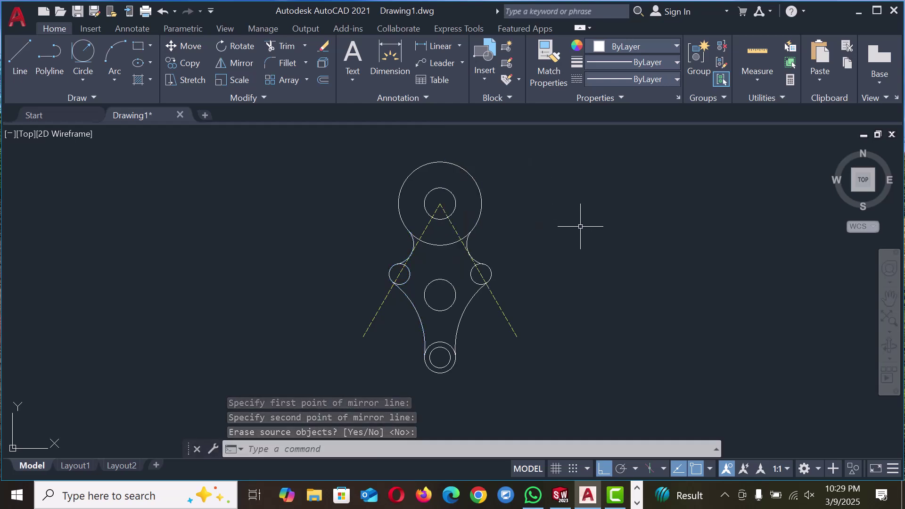
Step: Add diameter dimensions to the large top circle, its inner concentric circle and the small circle on the left inclined line
{"action": "scroll", "coordinate": [262, 212], "scroll_direction": "down", "scroll_amount": 1}
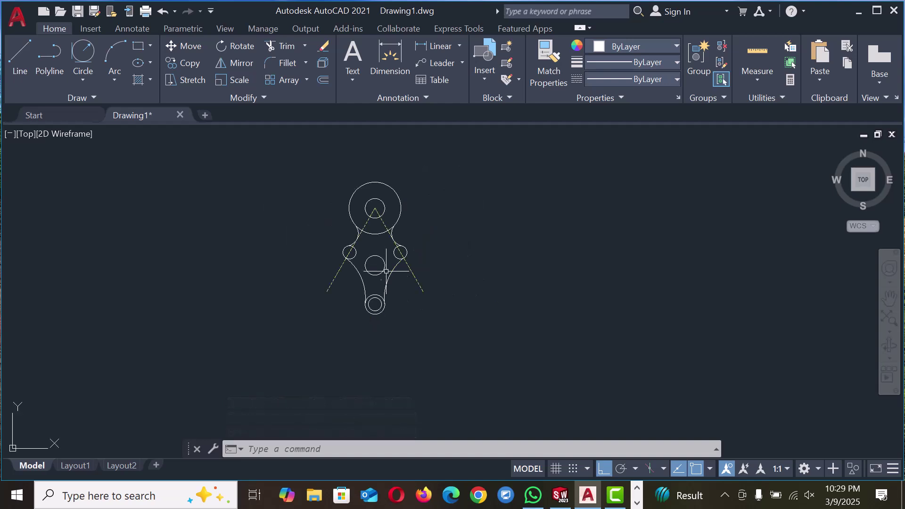
{"action": "scroll", "coordinate": [329, 199], "scroll_direction": "up", "scroll_amount": 1}
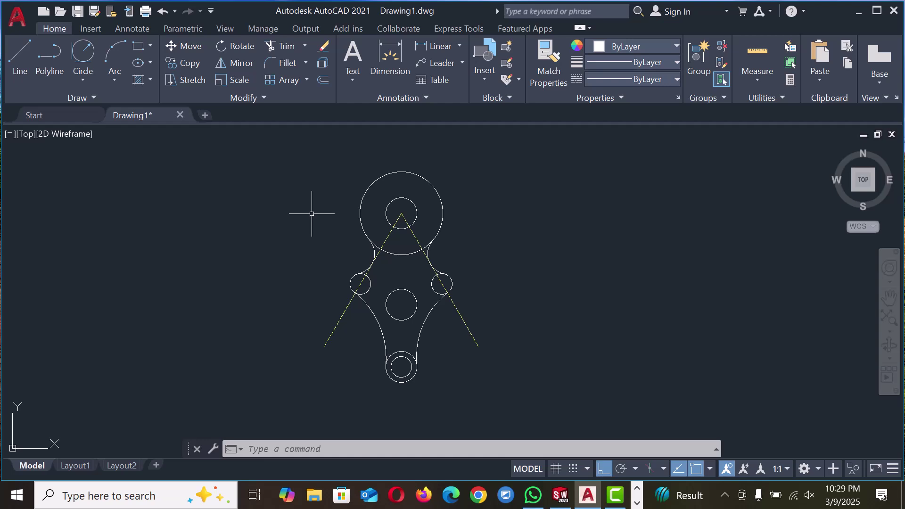
{"action": "left_click", "coordinate": [459, 47]}
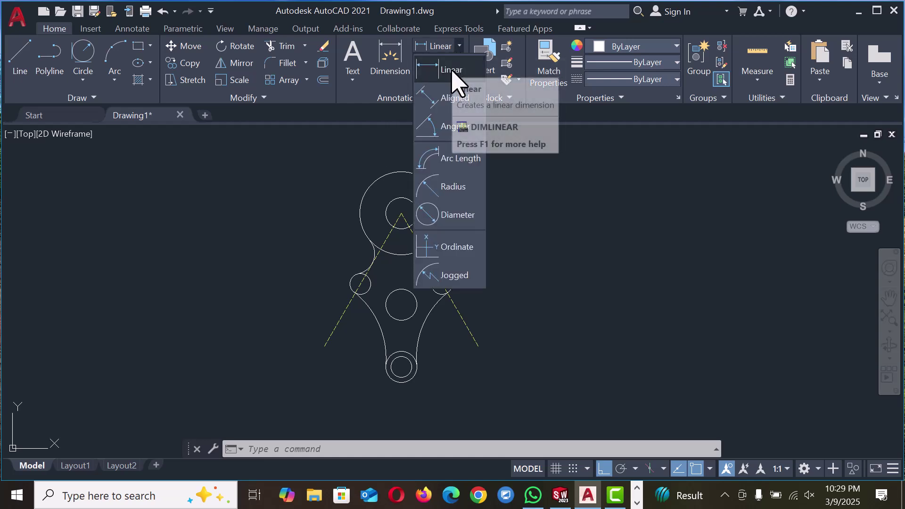
{"action": "left_click", "coordinate": [434, 215]}
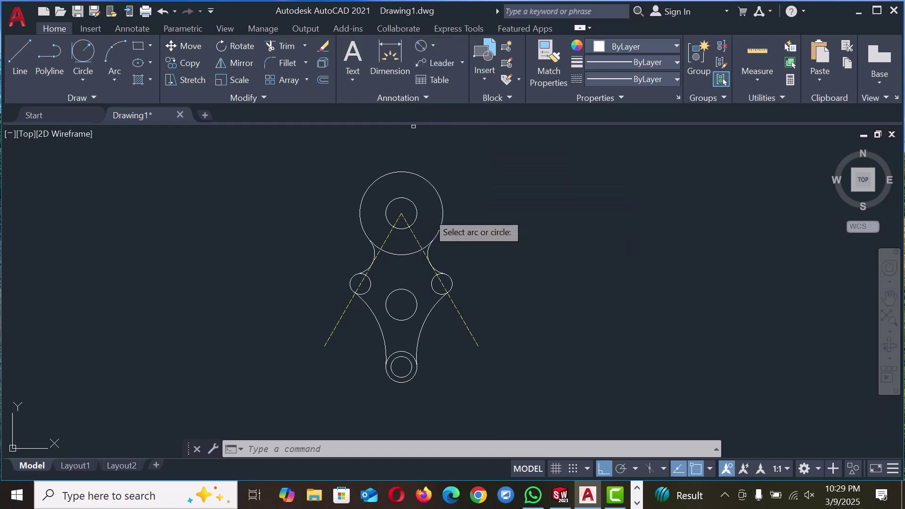
{"action": "left_click", "coordinate": [374, 184]}
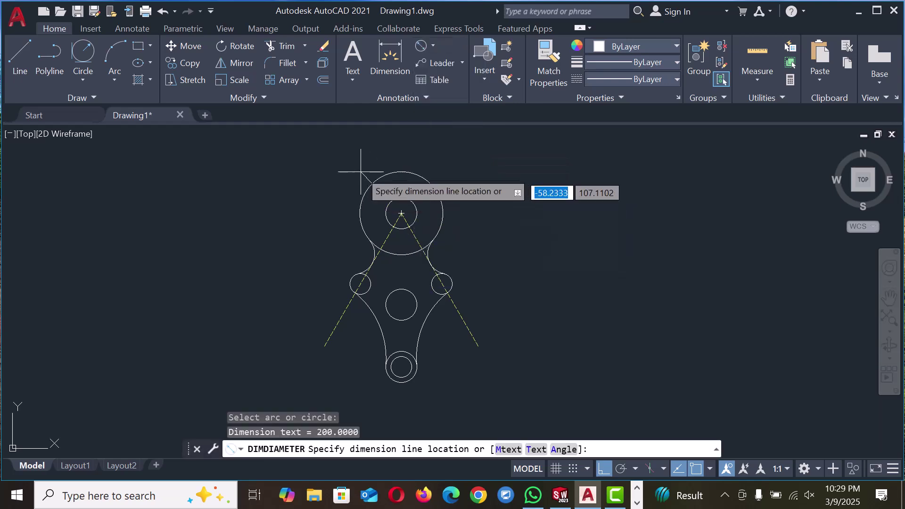
{"action": "left_click", "coordinate": [340, 159]}
{"action": "left_click", "coordinate": [419, 45]}
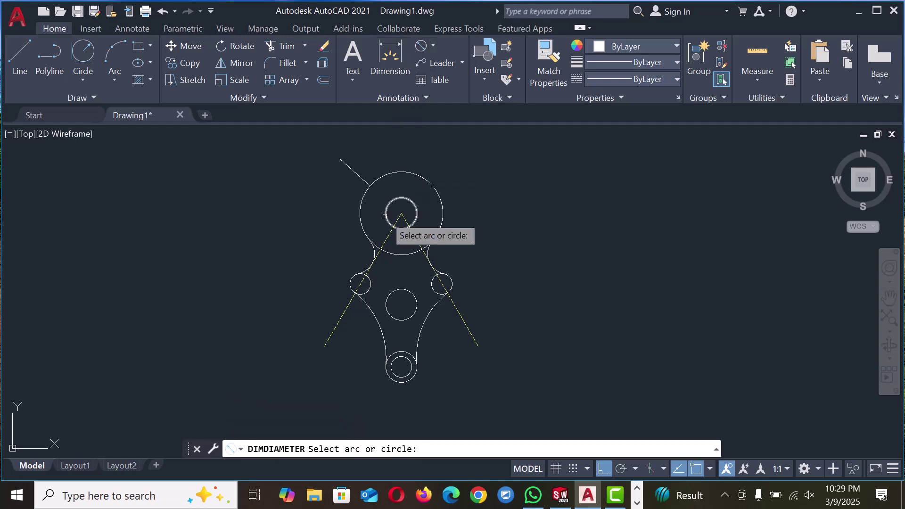
{"action": "left_click", "coordinate": [411, 204]}
{"action": "left_click", "coordinate": [465, 163]}
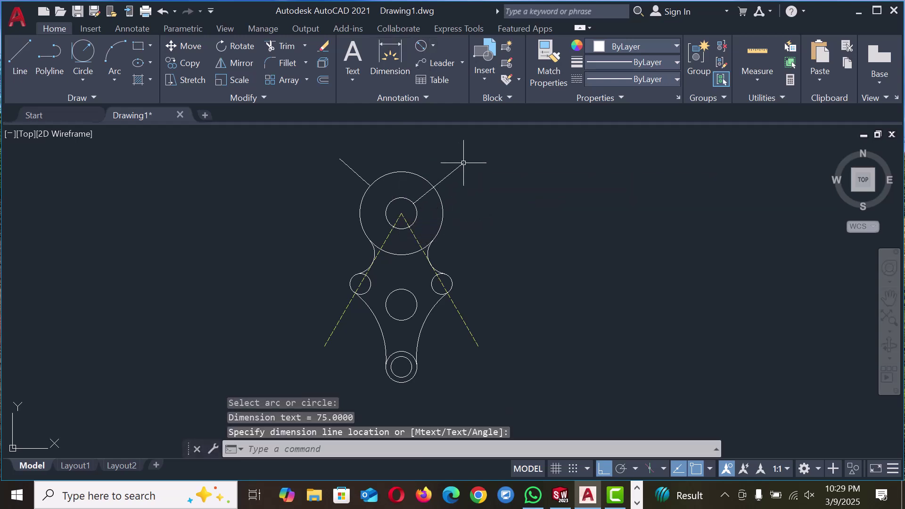
{"action": "left_click", "coordinate": [421, 46]}
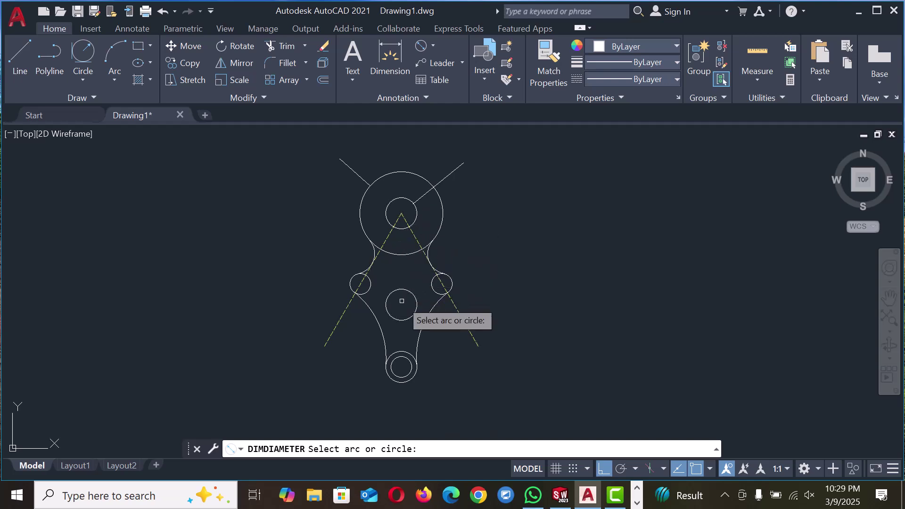
{"action": "left_click", "coordinate": [369, 288]}
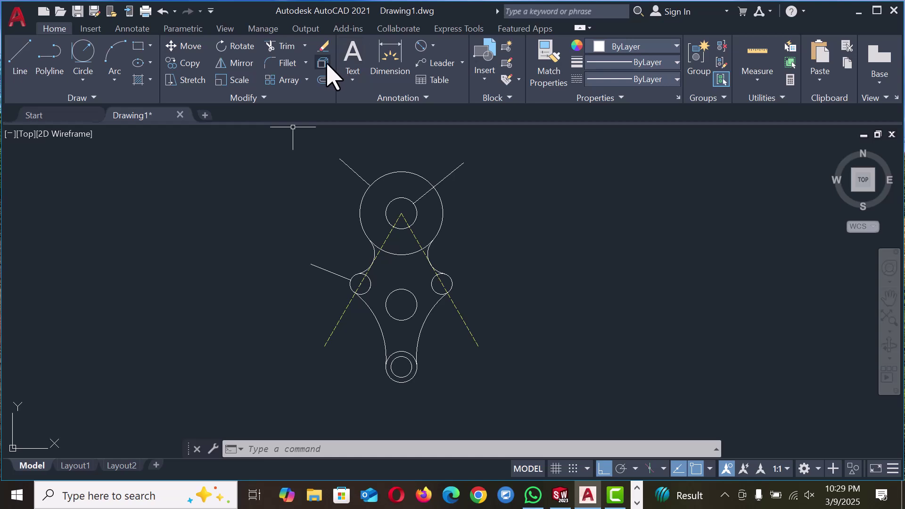
Step: Add a radius dimension to the lower left connecting arc, placed outside the part
{"action": "left_click", "coordinate": [431, 47]}
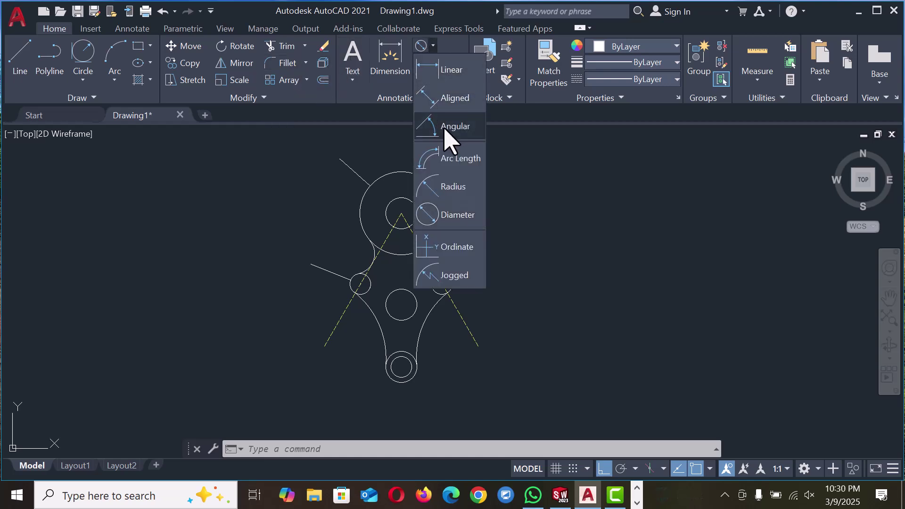
{"action": "left_click", "coordinate": [448, 186]}
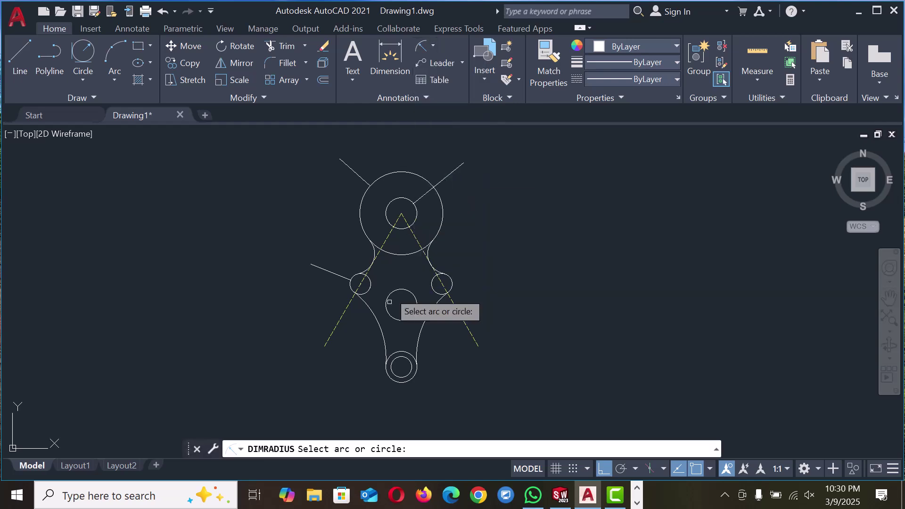
{"action": "left_click", "coordinate": [380, 323]}
{"action": "left_click", "coordinate": [361, 333]}
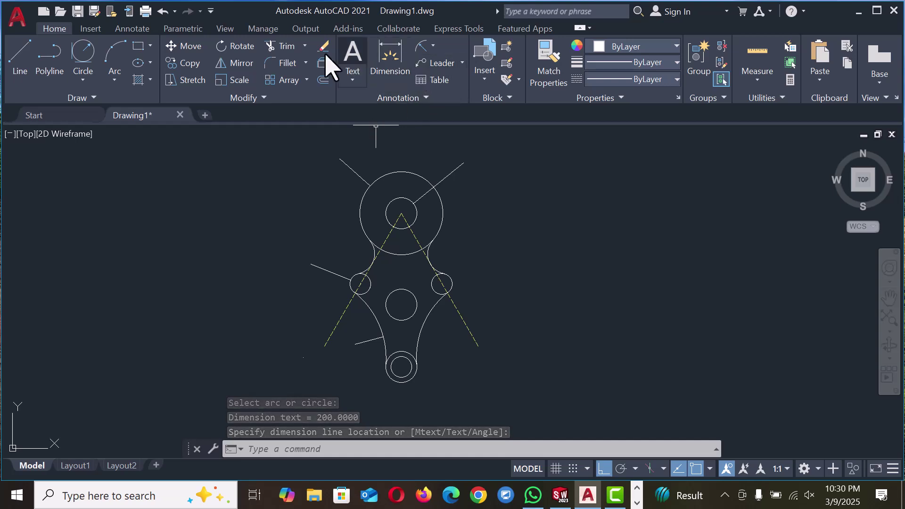
Step: Draw a vertical line with linetype ACAD_ISO02W100 from the top circle's center to the center of the lowest circle
{"action": "left_click", "coordinate": [24, 59]}
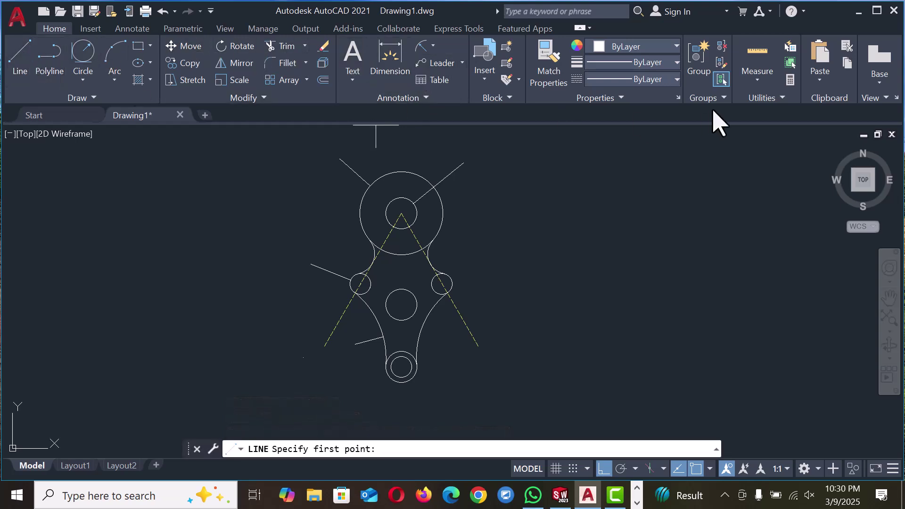
{"action": "left_click", "coordinate": [677, 79]}
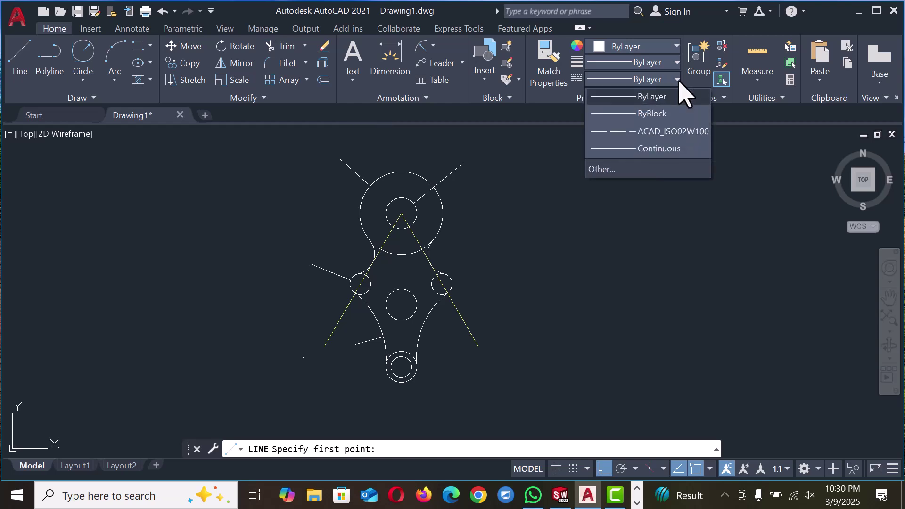
{"action": "left_click", "coordinate": [641, 136]}
{"action": "left_click", "coordinate": [401, 213]}
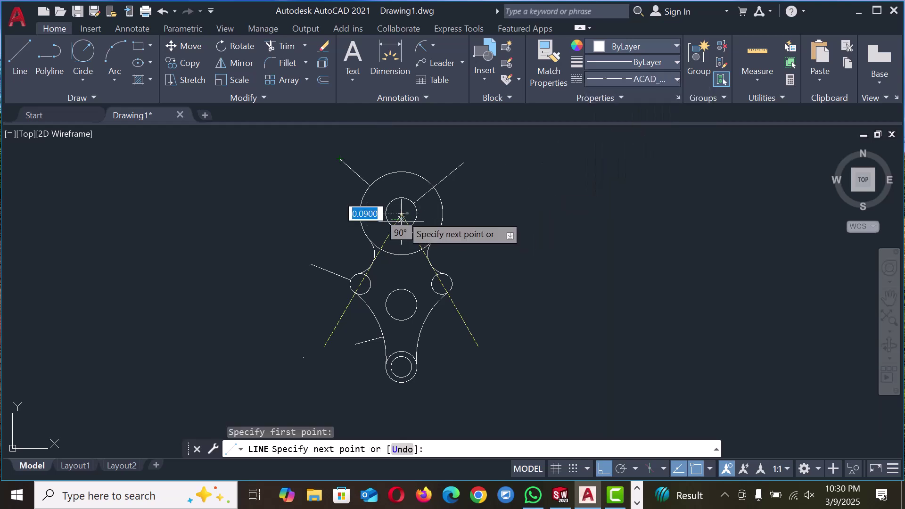
{"action": "left_click", "coordinate": [401, 357]}
{"action": "right_click", "coordinate": [401, 366]}
{"action": "left_click", "coordinate": [444, 231]}
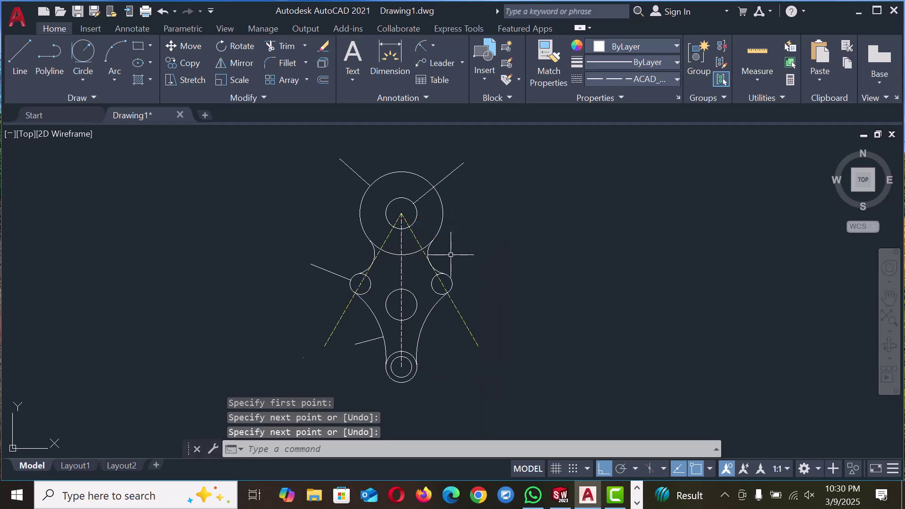
Step: Set the color of the vertical dashed center line to yellow 244,238,81
{"action": "left_click", "coordinate": [401, 266]}
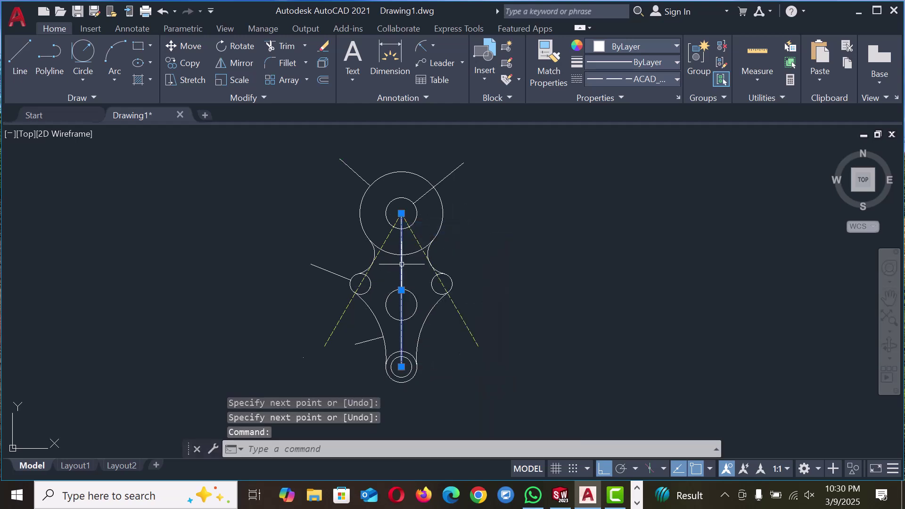
{"action": "left_click", "coordinate": [669, 45]}
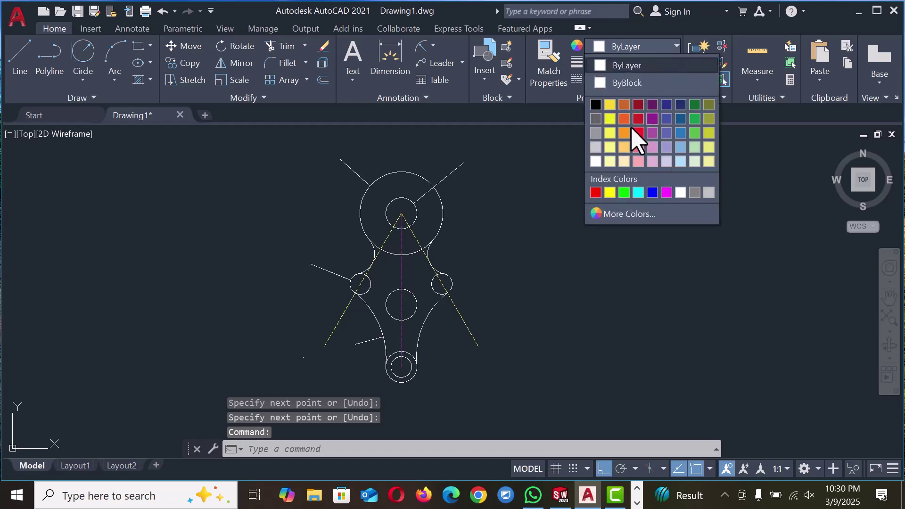
{"action": "left_click", "coordinate": [613, 134]}
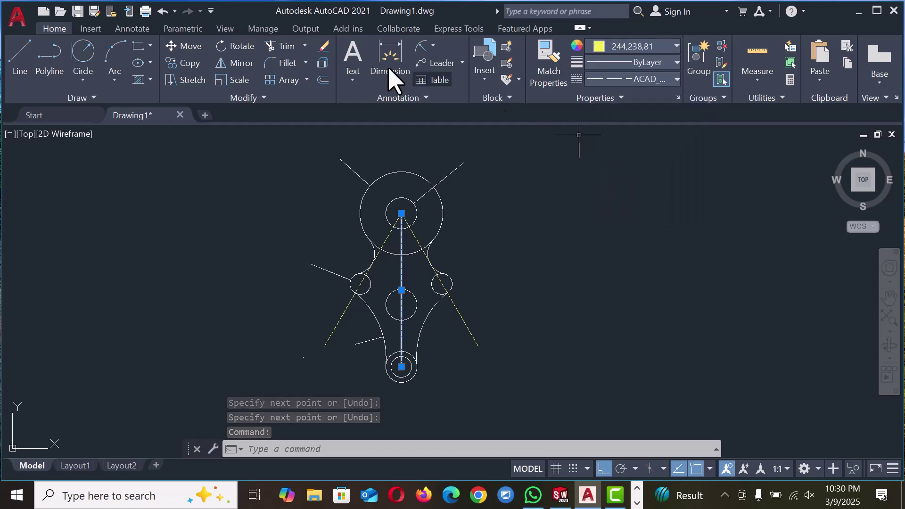
Step: Add an angular dimension between the vertical center line and the left inclined line, placed below the part
{"action": "left_click", "coordinate": [434, 46]}
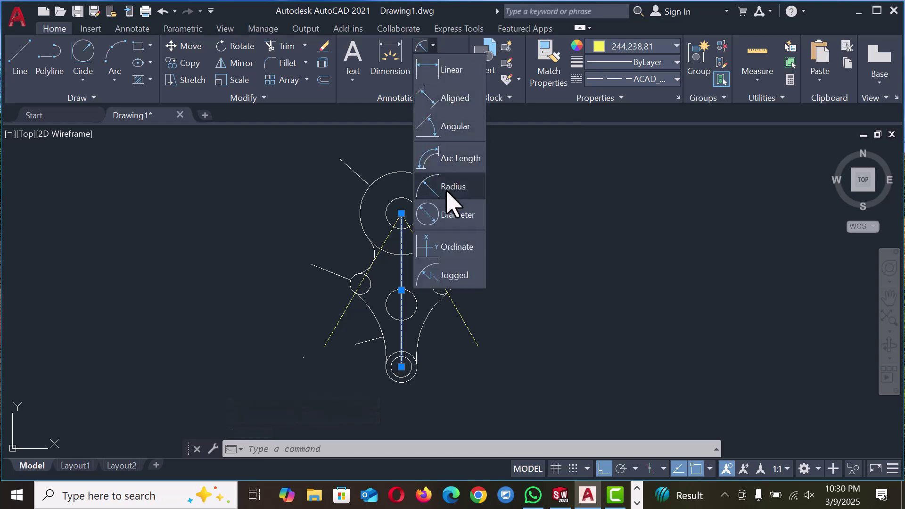
{"action": "left_click", "coordinate": [452, 127]}
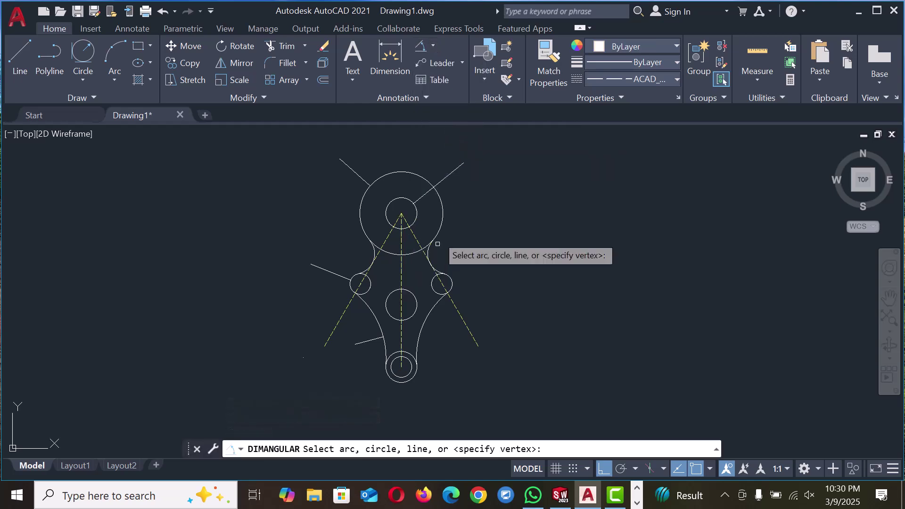
{"action": "left_click", "coordinate": [401, 286]}
{"action": "left_click", "coordinate": [349, 304]}
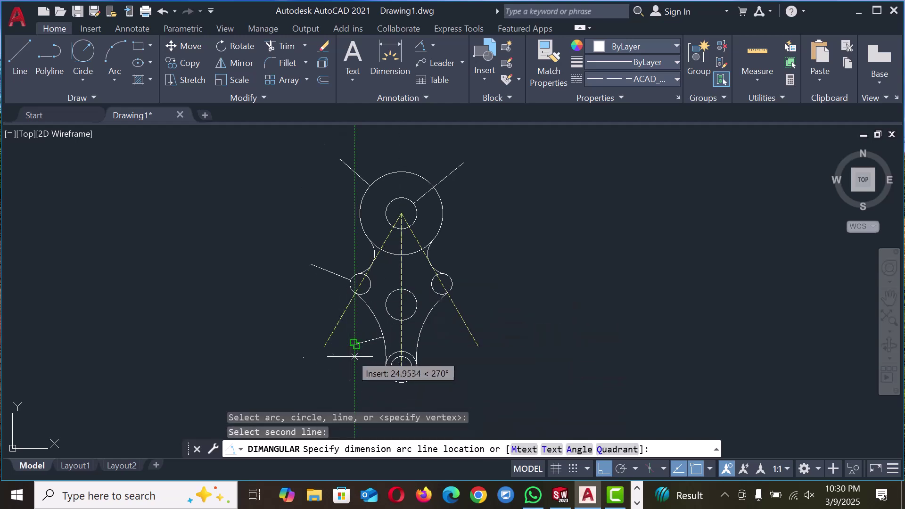
{"action": "left_click", "coordinate": [341, 383]}
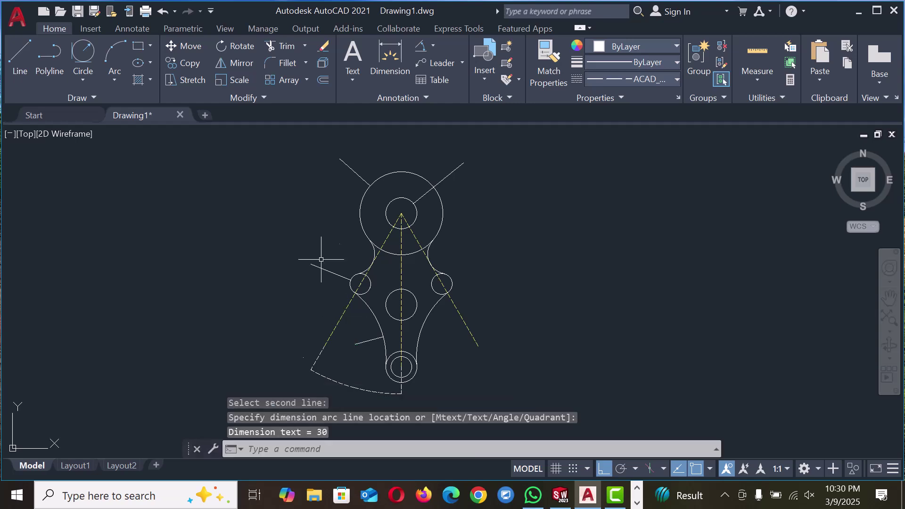
Step: Modify the Standard dimension style and set its arrow size to 10
{"action": "scroll", "coordinate": [319, 235], "scroll_direction": "down", "scroll_amount": 2}
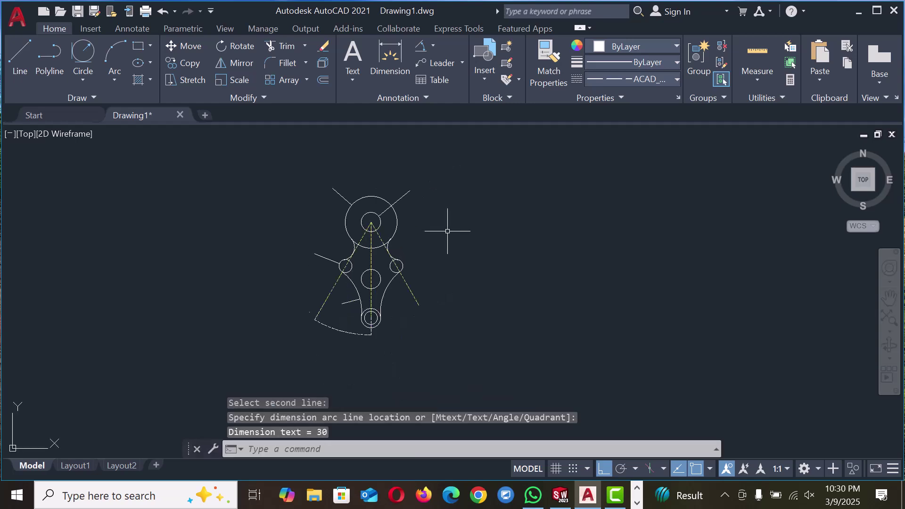
{"action": "key", "text": "Return"}
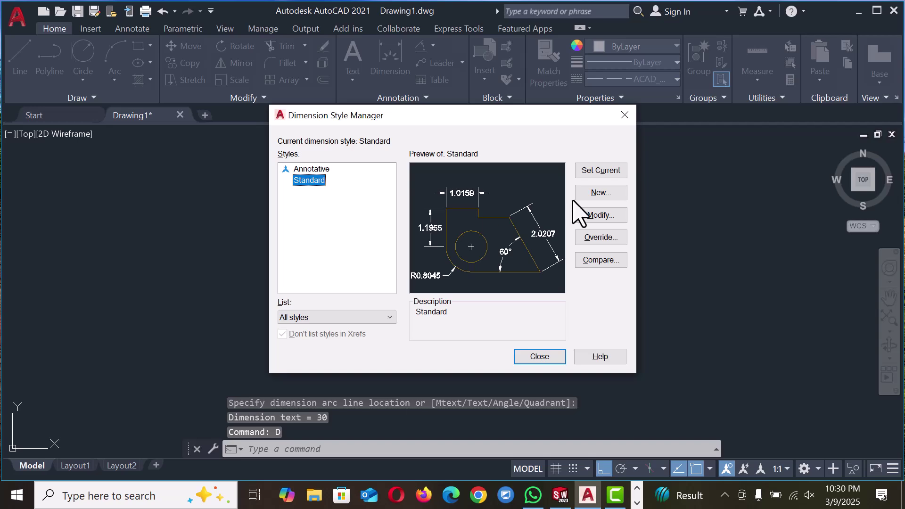
{"action": "left_click", "coordinate": [610, 218]}
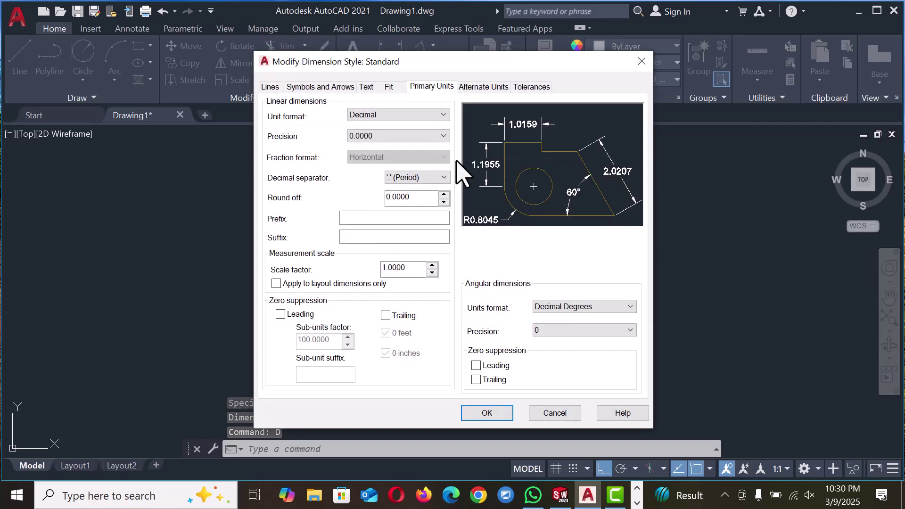
{"action": "left_click", "coordinate": [320, 87]}
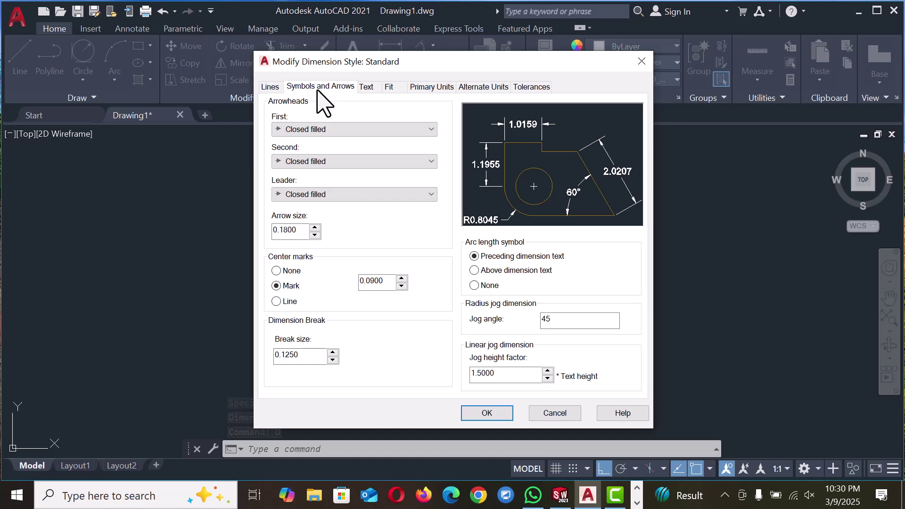
{"action": "double_click", "coordinate": [274, 230]}
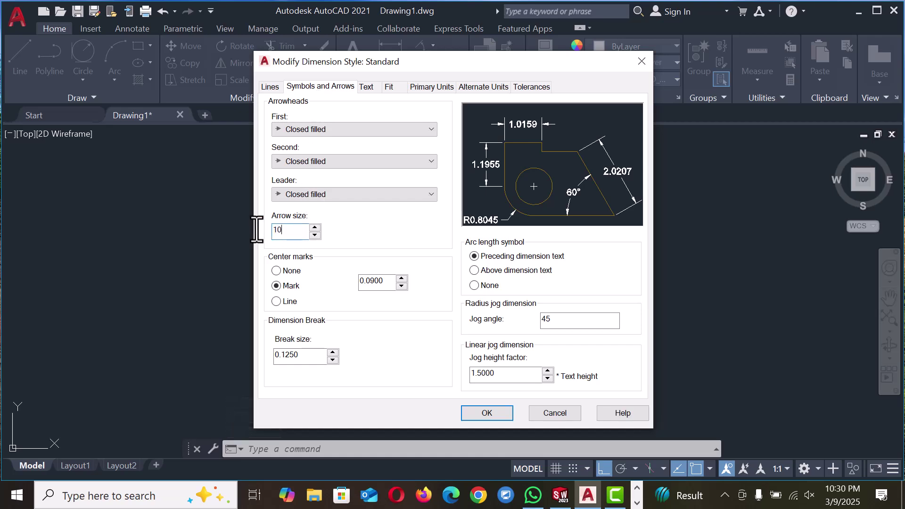
Step: Set the dimension text color to Red, its fill color to Background and the text height to 15
{"action": "left_click", "coordinate": [366, 88]}
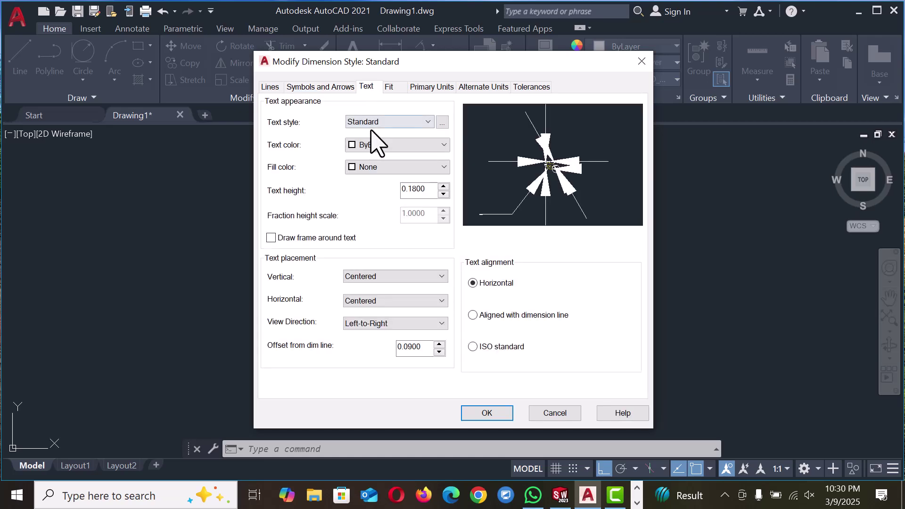
{"action": "left_click", "coordinate": [394, 147]}
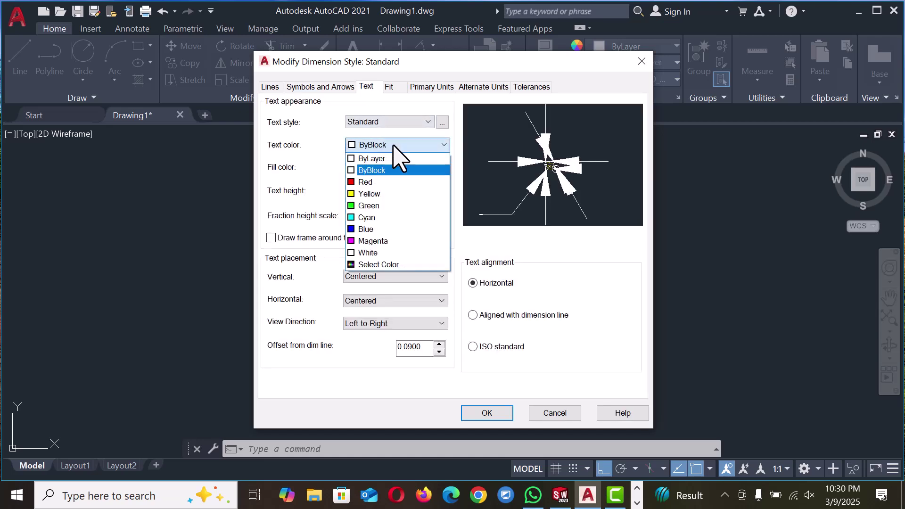
{"action": "left_click", "coordinate": [375, 175]}
{"action": "left_click", "coordinate": [372, 170]}
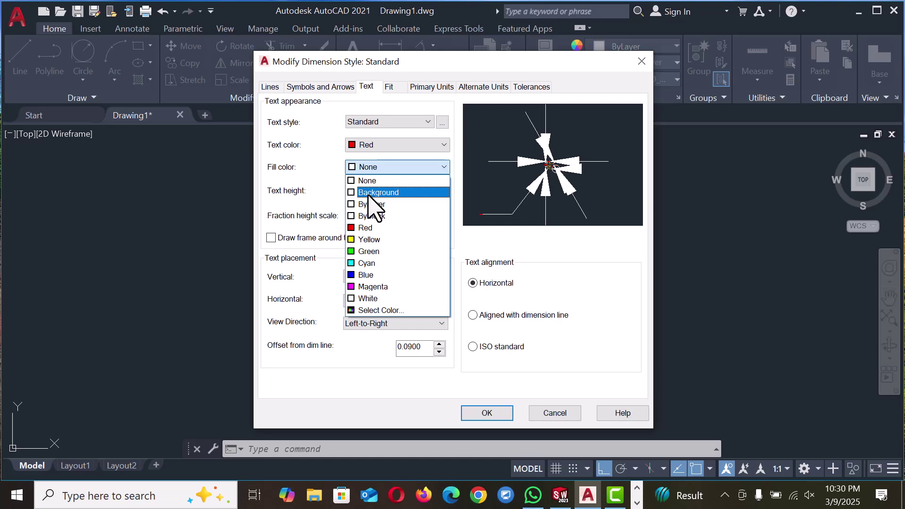
{"action": "left_click", "coordinate": [372, 193]}
{"action": "left_click_drag", "start_coordinate": [434, 191], "coordinate": [335, 191]}
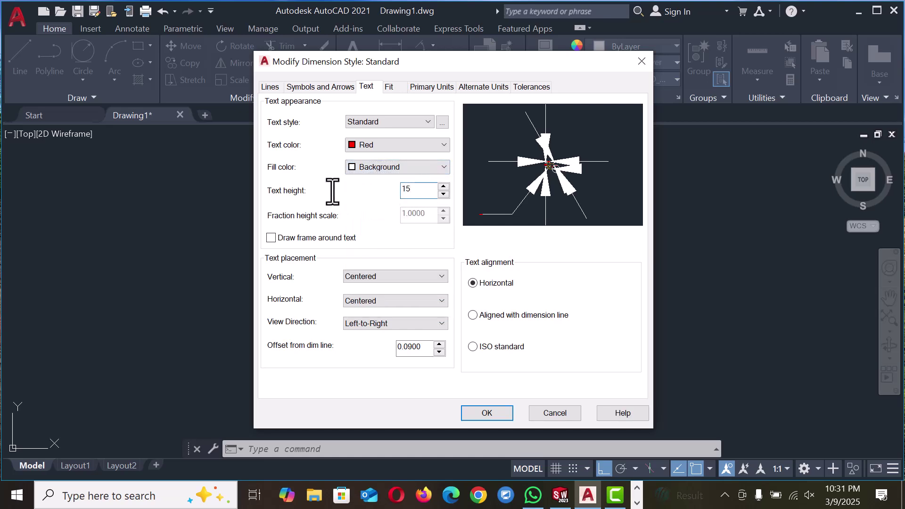
Step: Set the linear dimension precision to 0 and apply the changes to the Standard dimension style
{"action": "left_click", "coordinate": [438, 89]}
{"action": "left_click", "coordinate": [383, 138]}
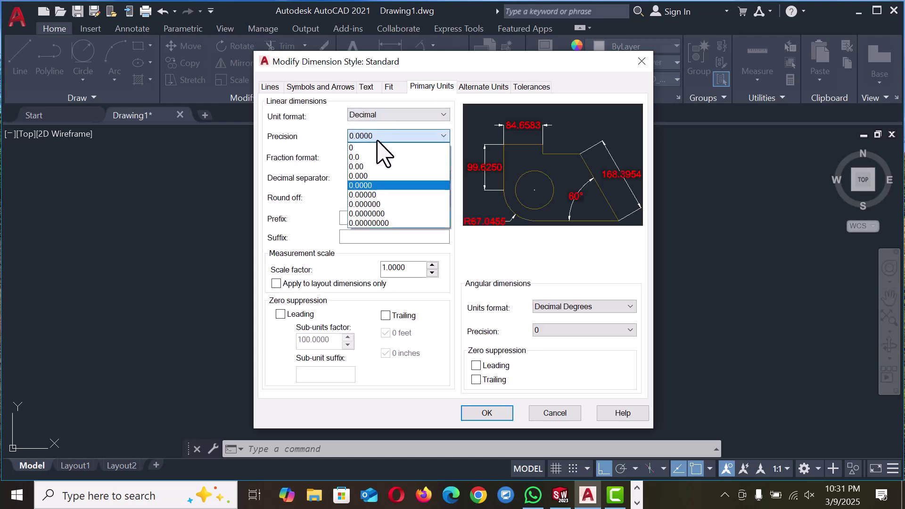
{"action": "left_click", "coordinate": [370, 147]}
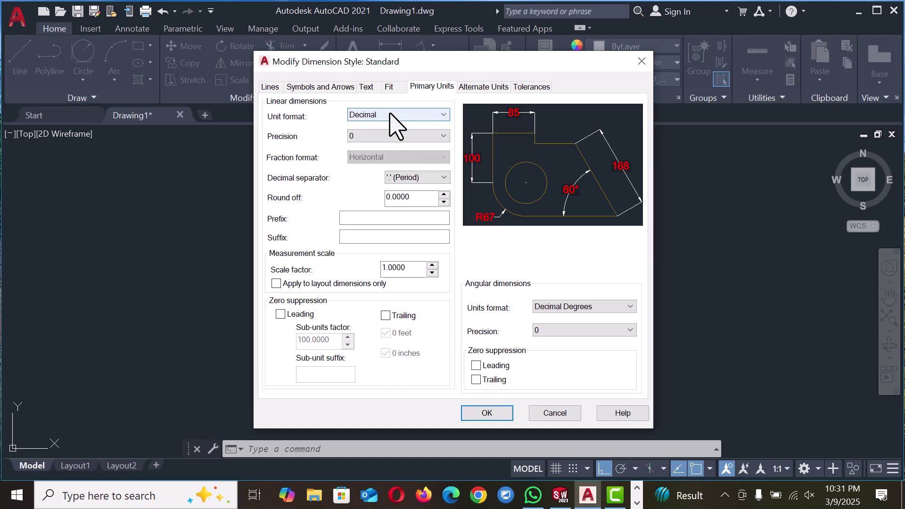
{"action": "left_click", "coordinate": [487, 413]}
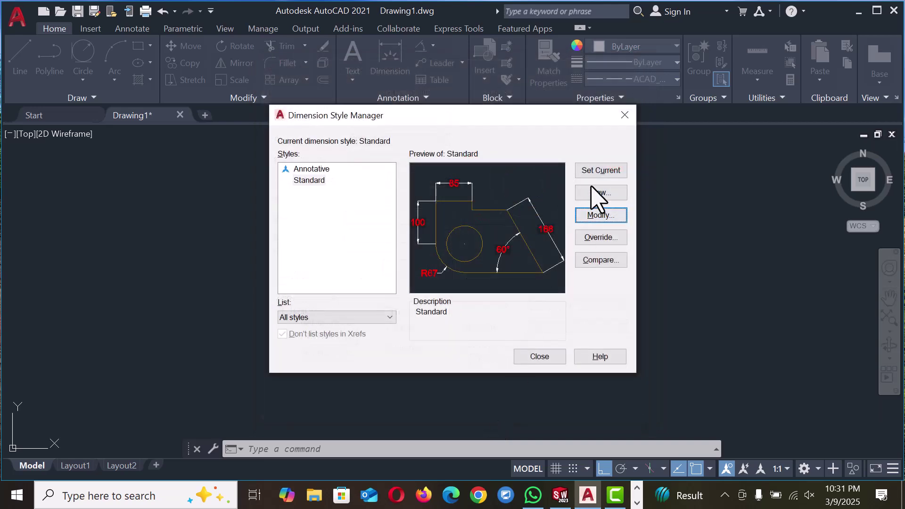
{"action": "left_click", "coordinate": [538, 357]}
{"action": "scroll", "coordinate": [377, 253], "scroll_direction": "up", "scroll_amount": 2}
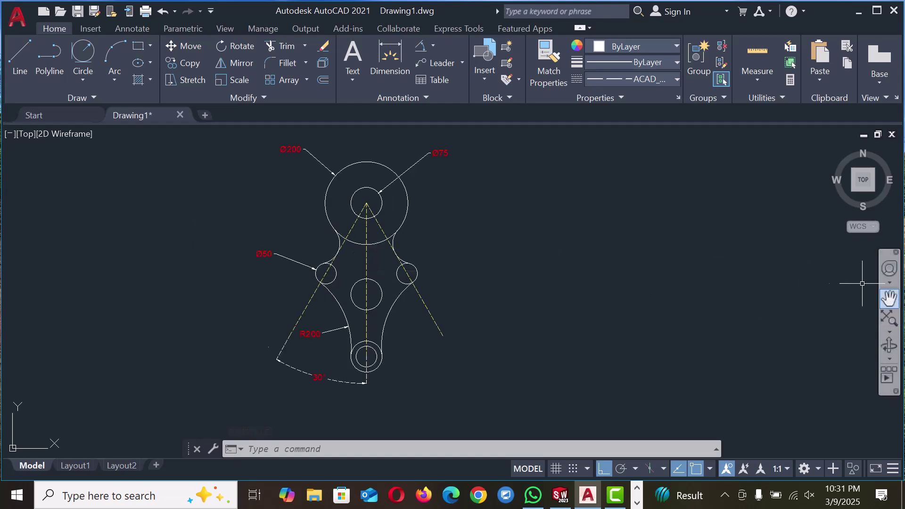
Step: Try to reposition the view of the part with the navigation wheel and undo the view rotation
{"action": "left_click", "coordinate": [480, 245]}
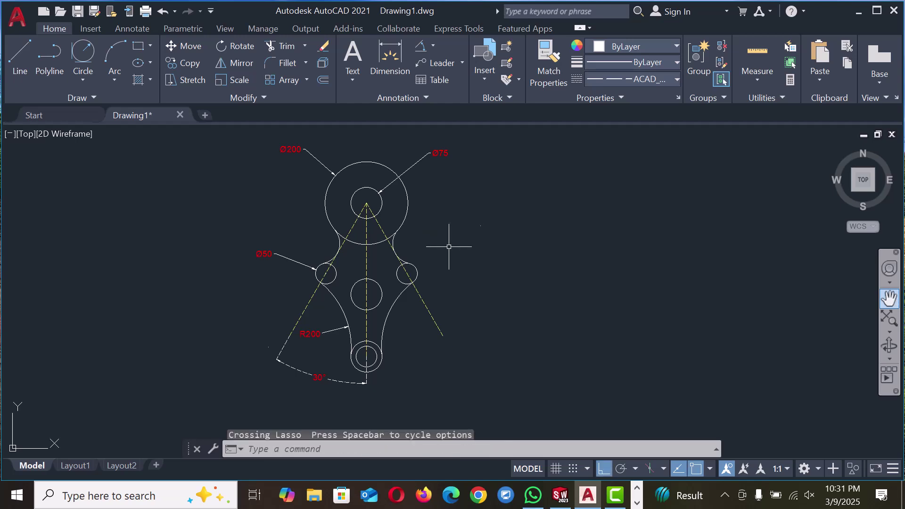
{"action": "left_click", "coordinate": [795, 288]}
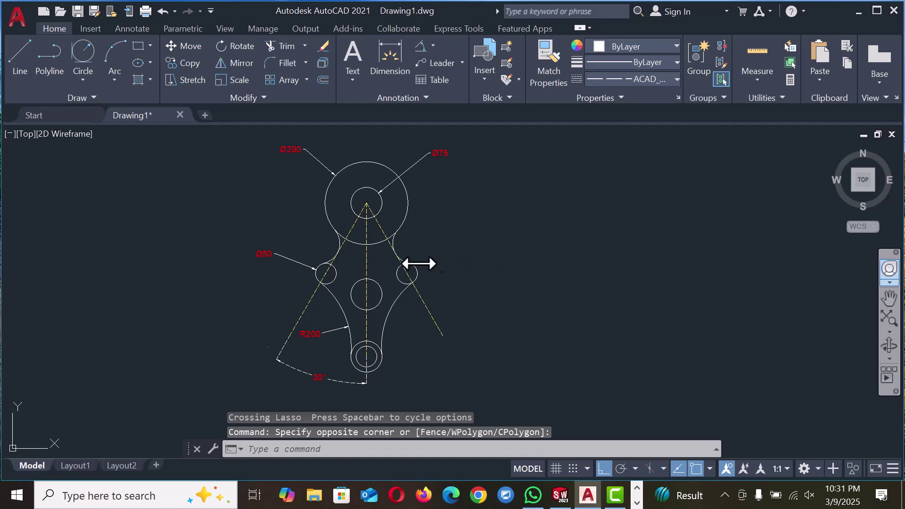
{"action": "left_click", "coordinate": [890, 268]}
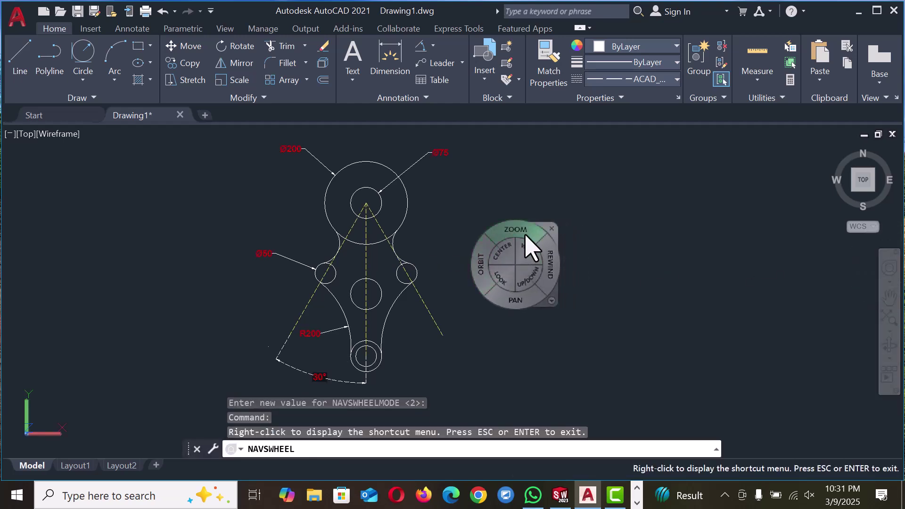
{"action": "mouse_move", "coordinate": [536, 303]}
{"action": "left_mouse_down"}
{"action": "mouse_move", "coordinate": [468, 278]}
{"action": "mouse_move", "coordinate": [311, 257]}
{"action": "left_mouse_up"}
{"action": "key", "text": "Escape"}
{"action": "key", "text": "Escape"}
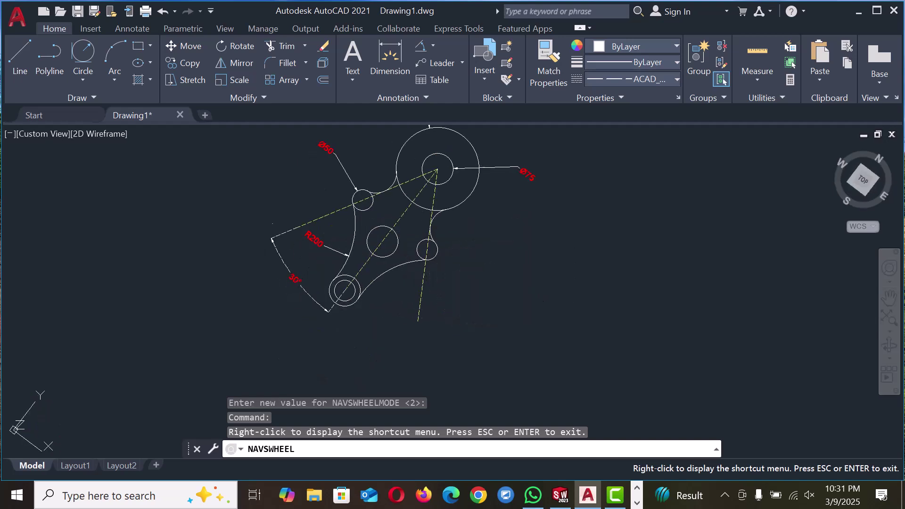
{"action": "key", "text": "ctrl+z"}
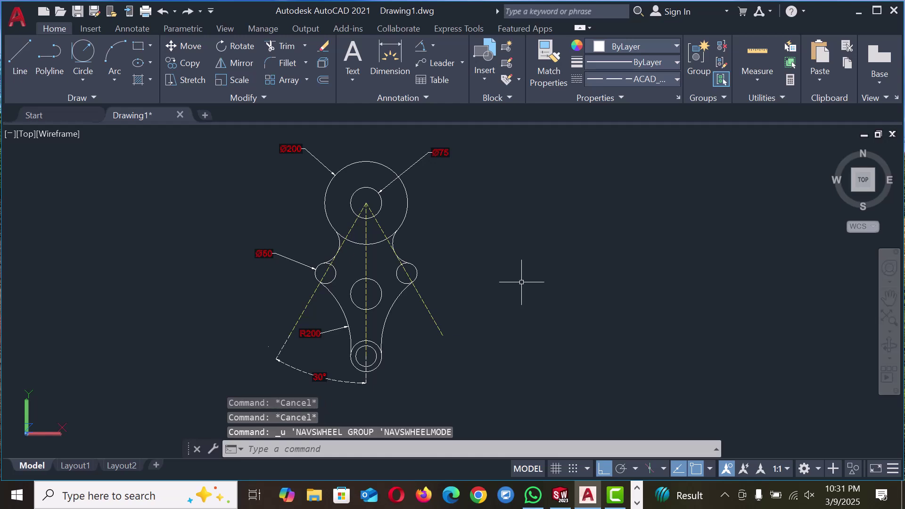
{"action": "scroll", "coordinate": [102, 237], "scroll_direction": "down", "scroll_amount": 2}
{"action": "scroll", "coordinate": [254, 238], "scroll_direction": "up", "scroll_amount": 1}
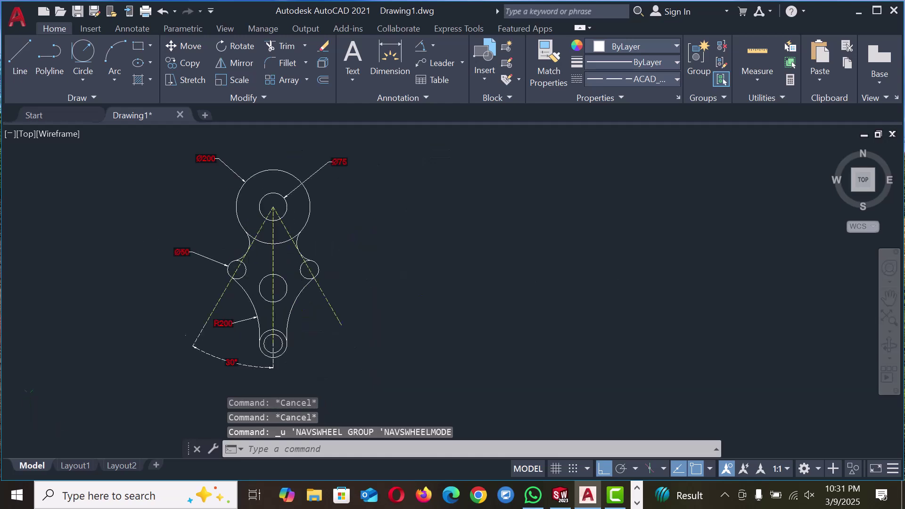
{"action": "scroll", "coordinate": [342, 235], "scroll_direction": "up", "scroll_amount": 1}
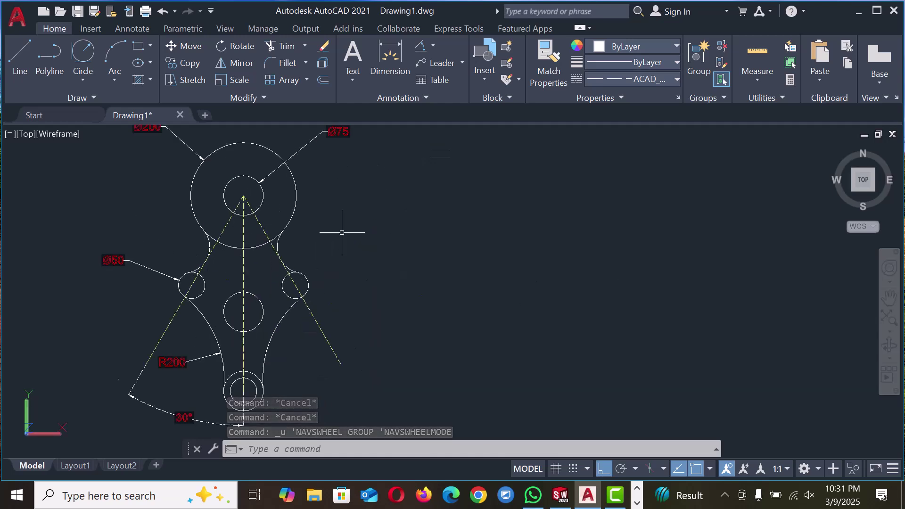
{"action": "scroll", "coordinate": [342, 232], "scroll_direction": "down", "scroll_amount": 1}
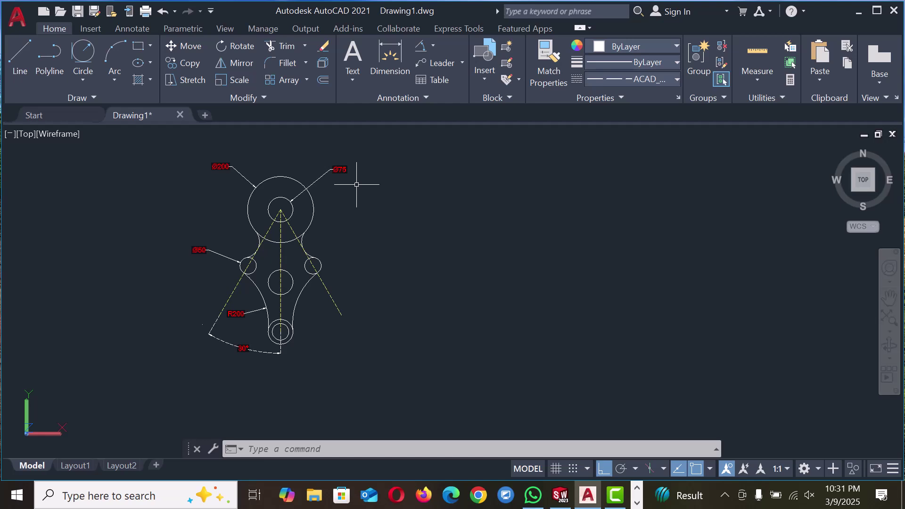
{"action": "left_click", "coordinate": [725, 490]}
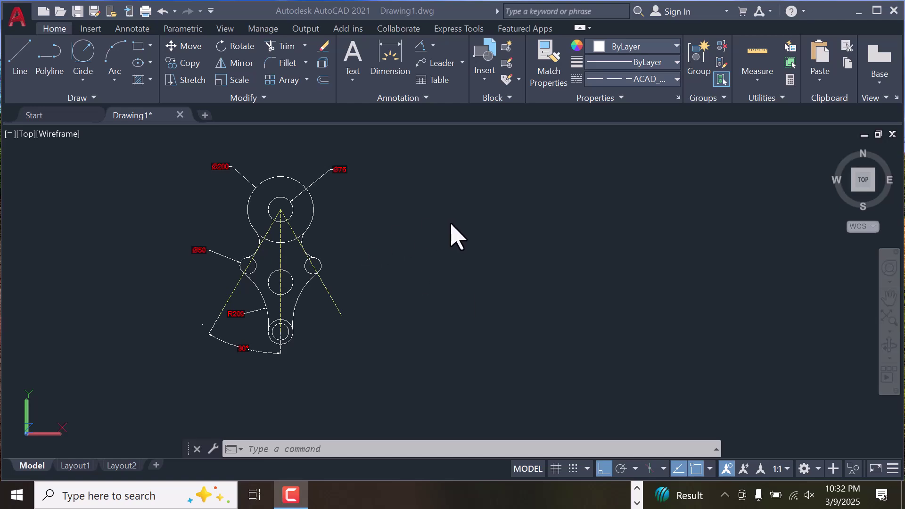
Step: Draw a circle of diameter 38 to the right of the part, level with its top circle's center, and delete it
{"action": "left_click", "coordinate": [83, 84]}
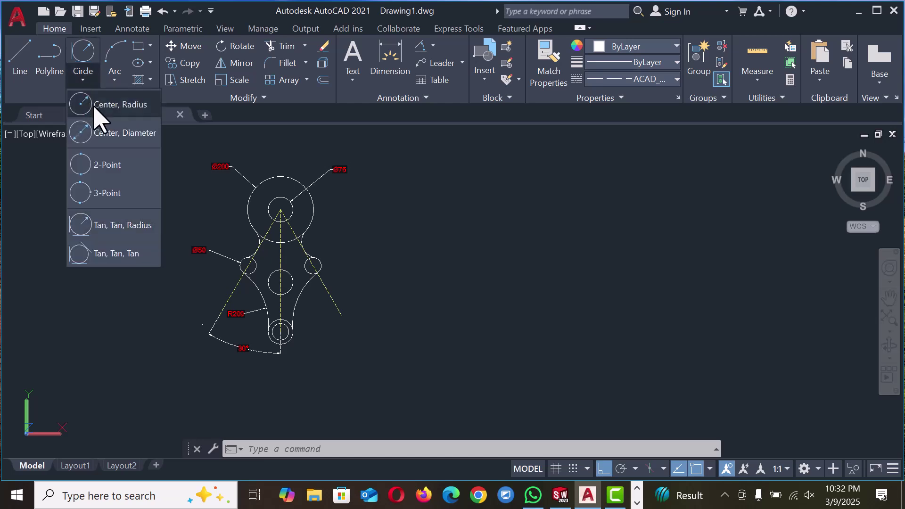
{"action": "left_click", "coordinate": [82, 134]}
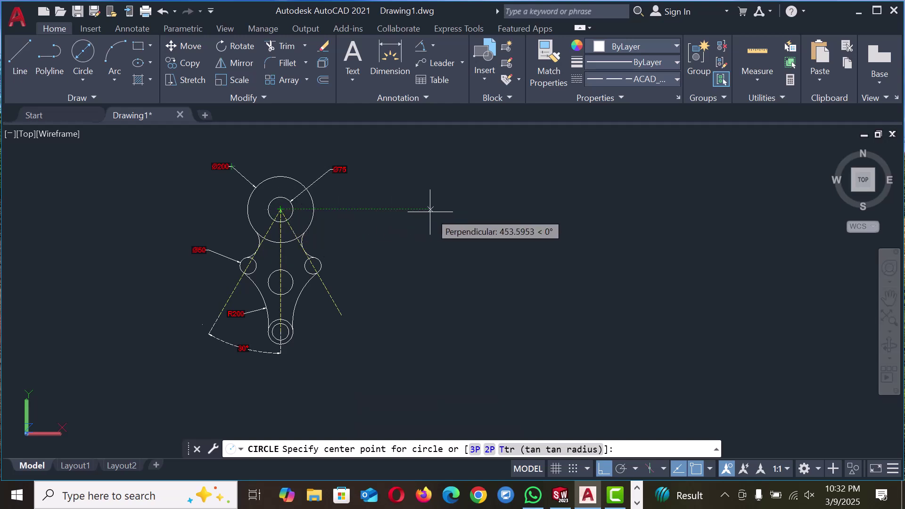
{"action": "left_click", "coordinate": [430, 209]}
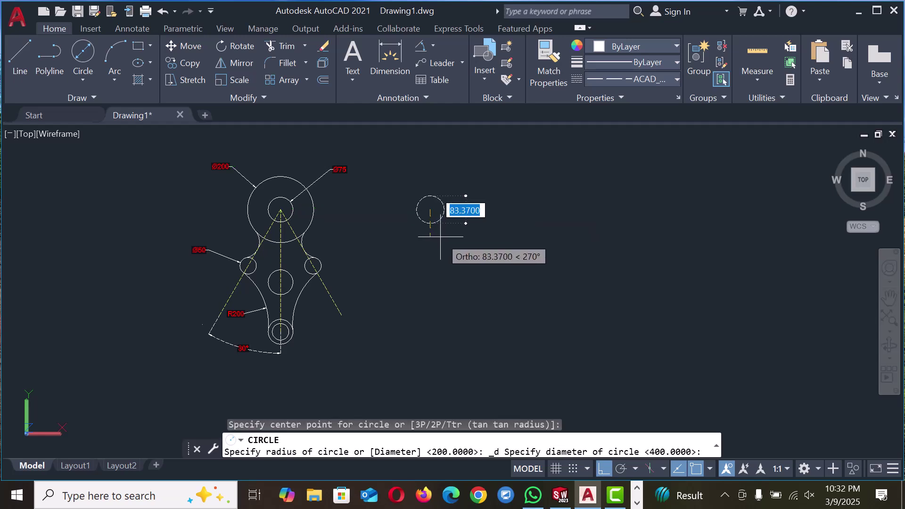
{"action": "type", "text": "3"}
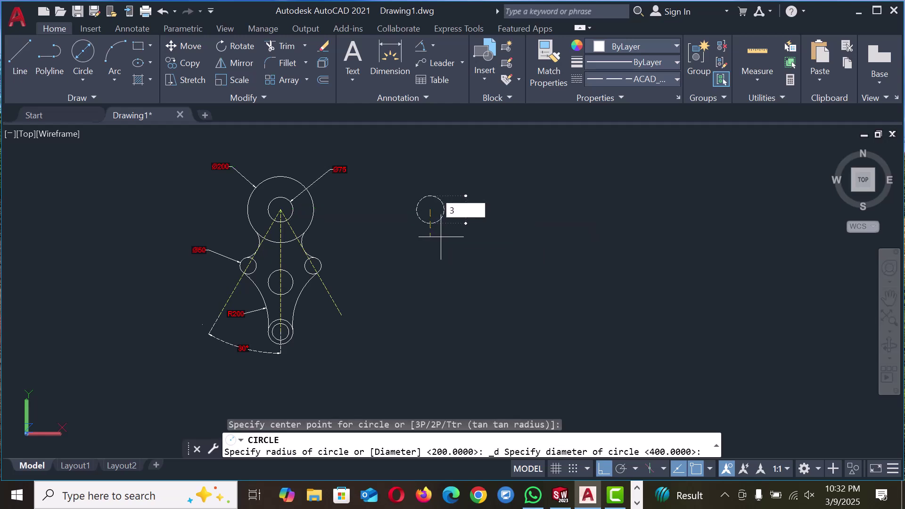
{"action": "type", "text": "8"}
{"action": "key", "text": "Return"}
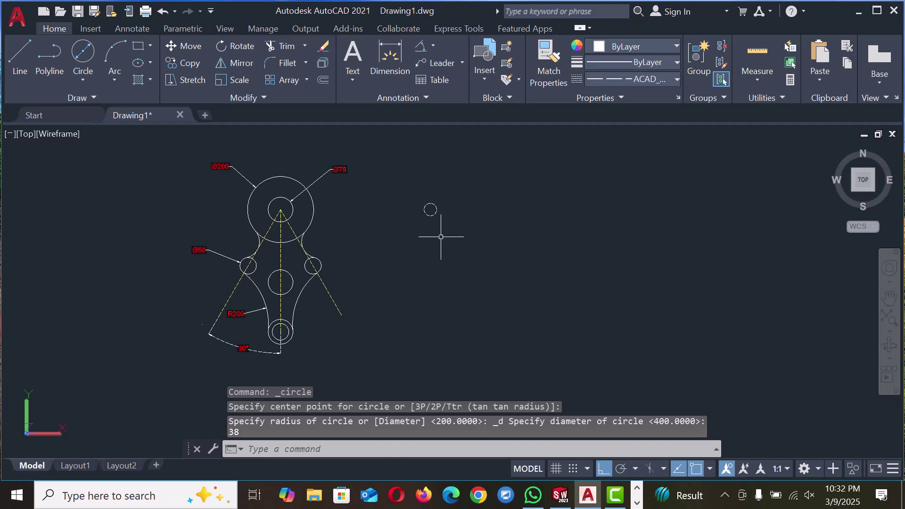
{"action": "mouse_move", "coordinate": [406, 183]}
{"action": "left_mouse_down"}
{"action": "mouse_move", "coordinate": [418, 234]}
{"action": "mouse_move", "coordinate": [499, 245]}
{"action": "mouse_move", "coordinate": [504, 207]}
{"action": "left_mouse_up"}
{"action": "key", "text": "Delete"}
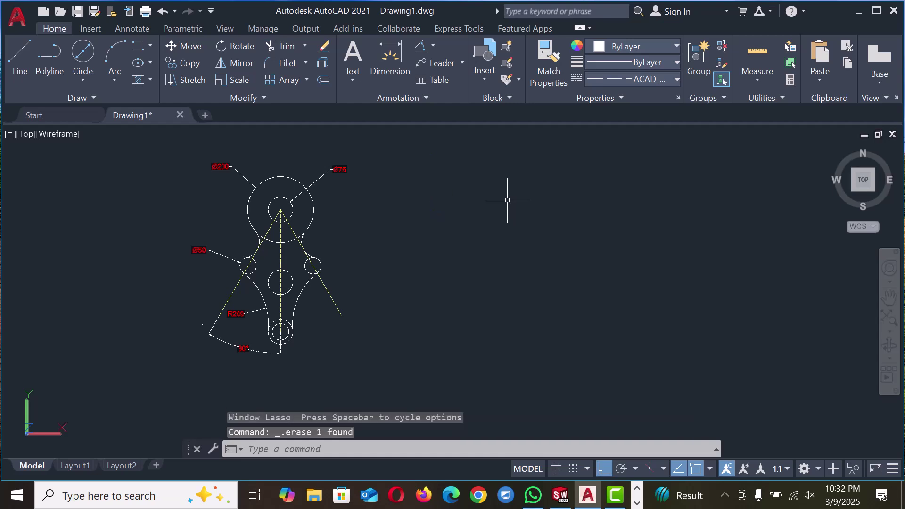
Step: Create a new drawing and turn off its grid
{"action": "left_click", "coordinate": [205, 116]}
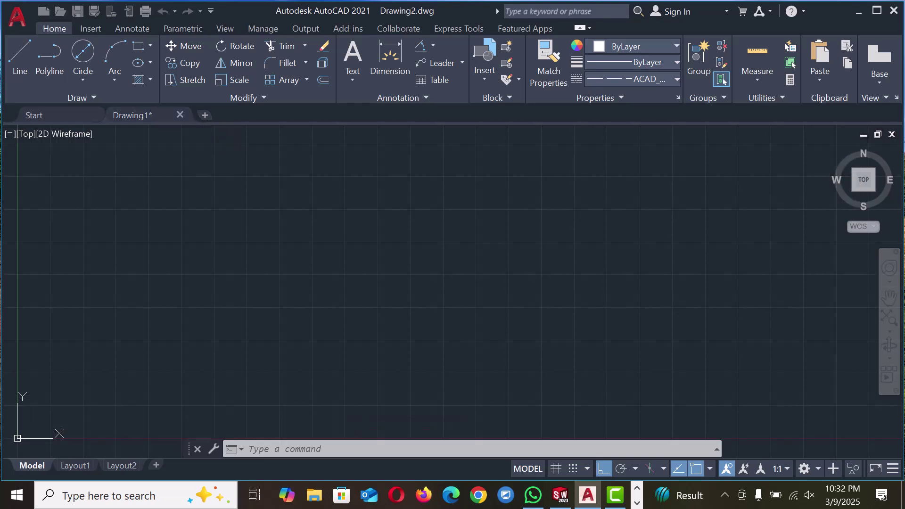
{"action": "left_click", "coordinate": [557, 469]}
{"action": "scroll", "coordinate": [95, 374], "scroll_direction": "down", "scroll_amount": 2}
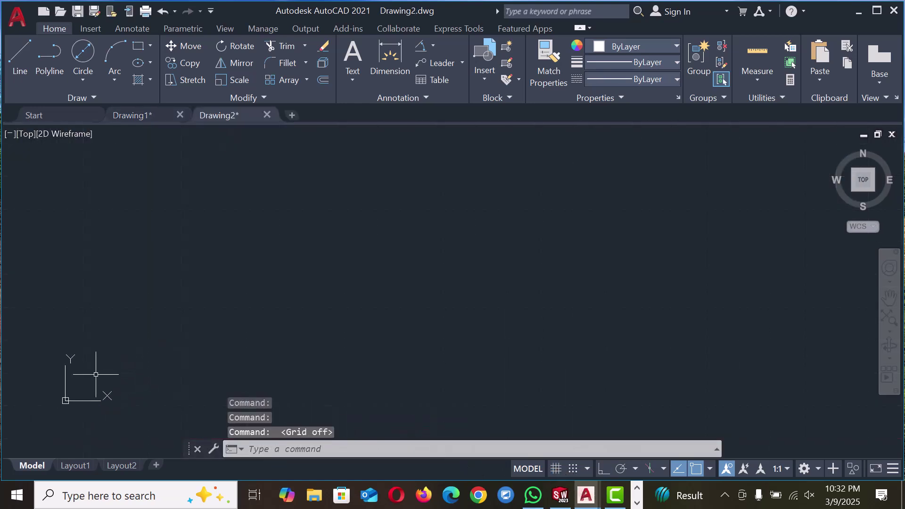
Step: Stop showing the UCS icon at the origin so that it sits in the corner of the view
{"action": "right_click", "coordinate": [65, 400]}
{"action": "mouse_move", "coordinate": [142, 393]}
{"action": "left_click", "coordinate": [231, 393]}
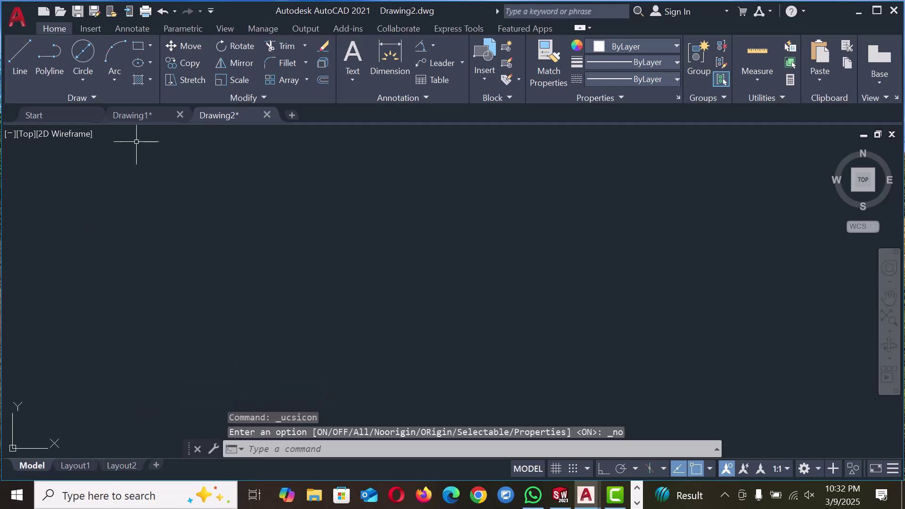
Step: Draw a circle of diameter 38 near the middle of the empty drawing area
{"action": "left_click", "coordinate": [83, 70]}
{"action": "left_click", "coordinate": [403, 257]}
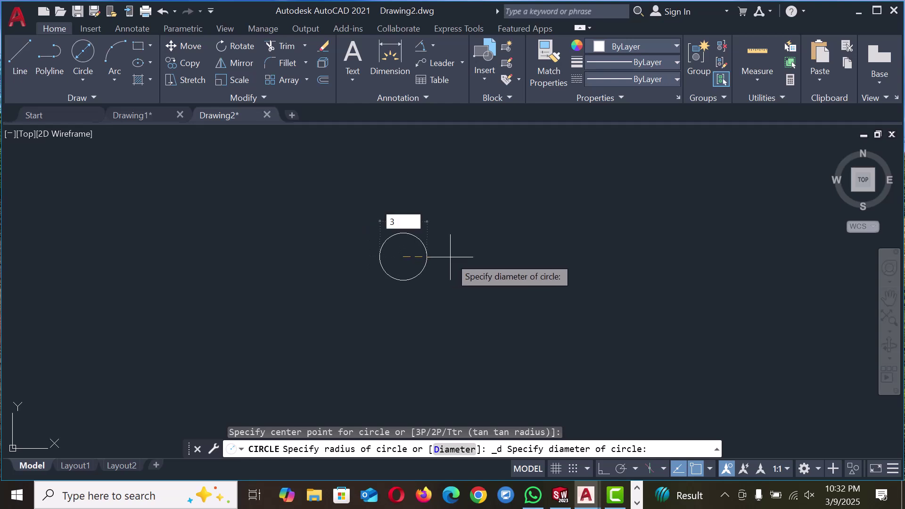
{"action": "key", "text": "Return"}
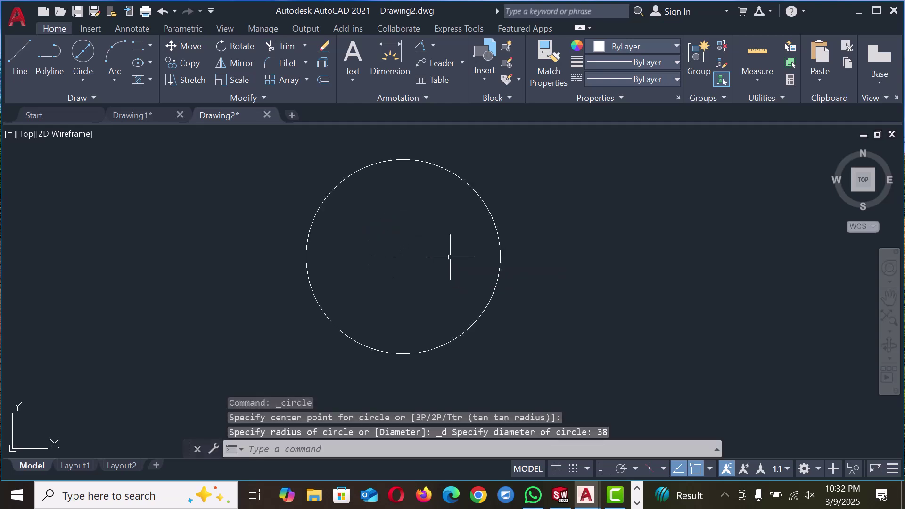
Step: Draw a circle of diameter 20 concentric with the diameter 38 circle
{"action": "left_click", "coordinate": [94, 62]}
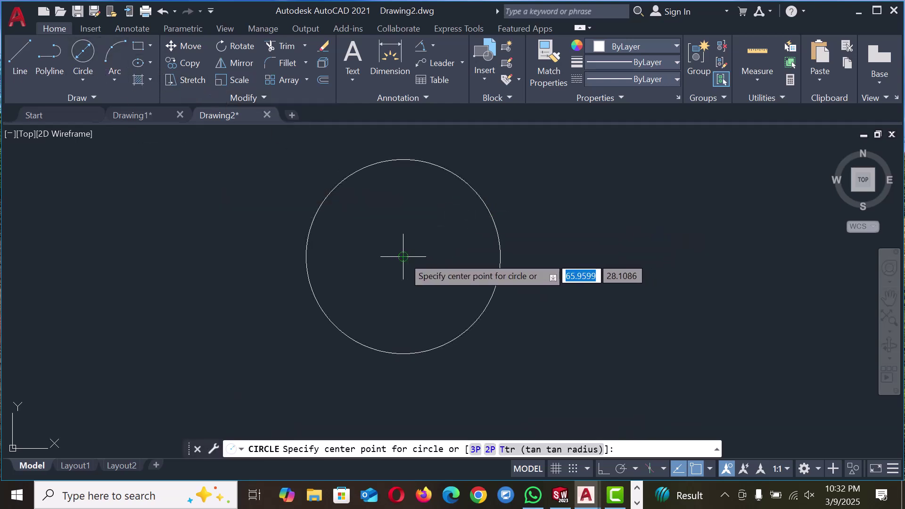
{"action": "left_click", "coordinate": [402, 255]}
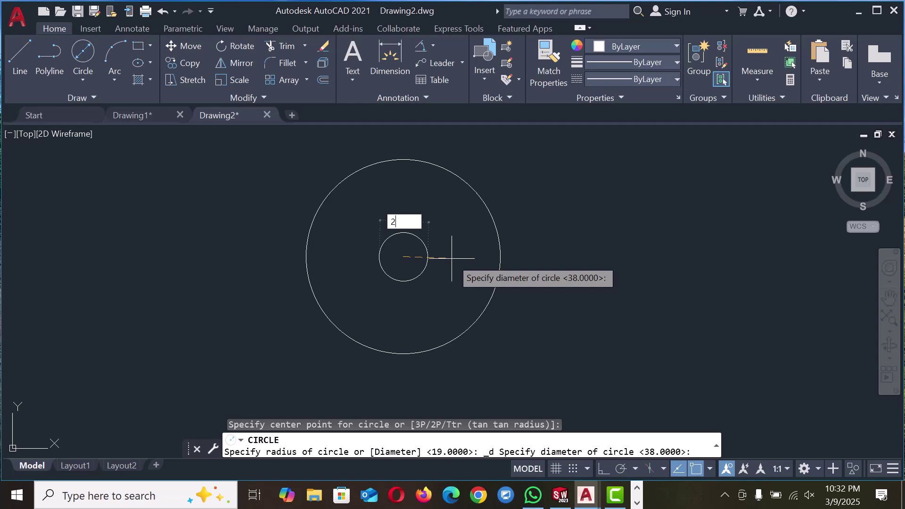
{"action": "key", "text": "Return"}
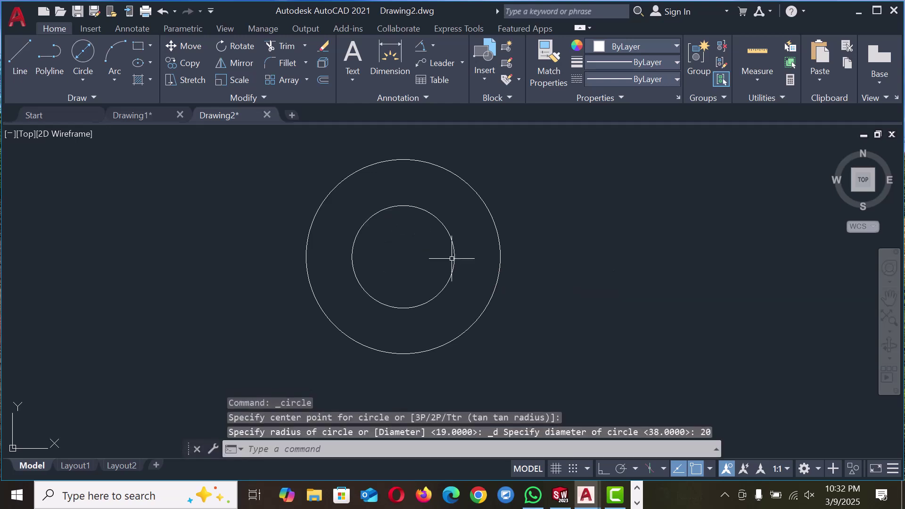
Step: Draw a line 75 long straight down from the circles' center with Ortho mode turned on
{"action": "scroll", "coordinate": [451, 259], "scroll_direction": "down", "scroll_amount": 5}
{"action": "scroll", "coordinate": [458, 290], "scroll_direction": "up", "scroll_amount": 4}
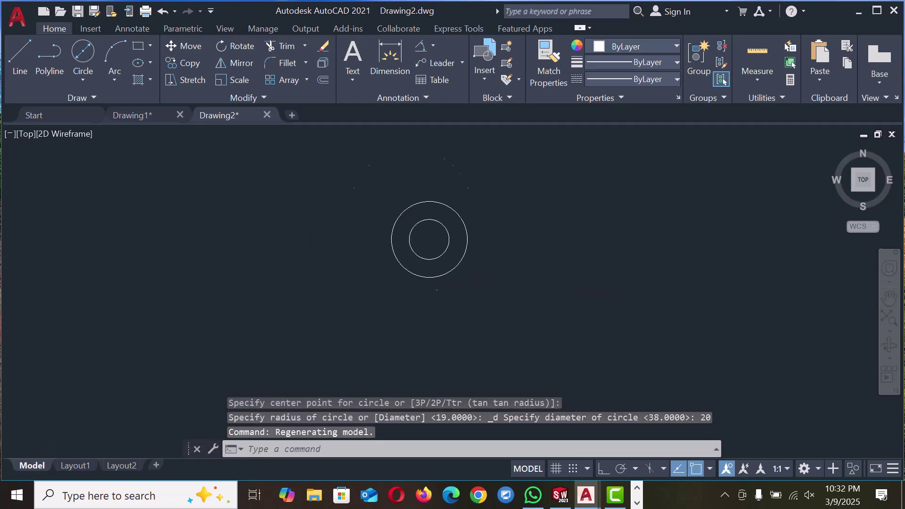
{"action": "left_click", "coordinate": [20, 56]}
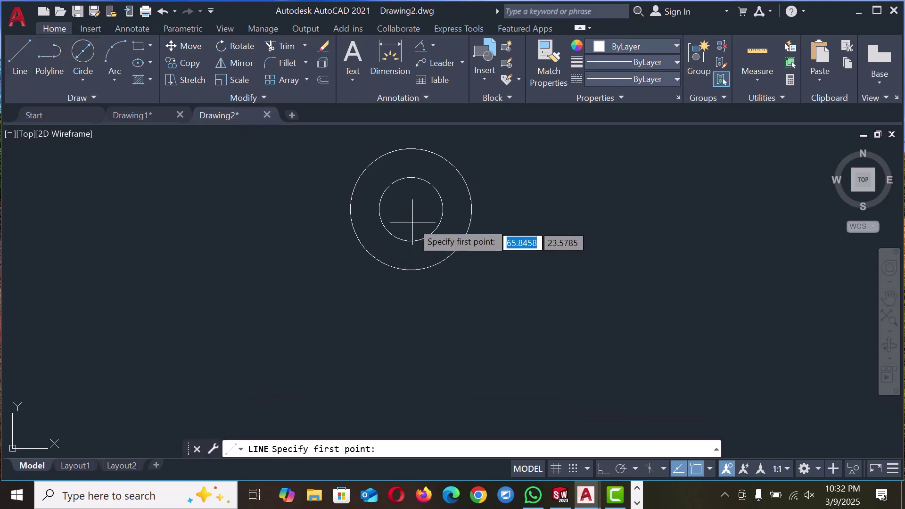
{"action": "left_click", "coordinate": [411, 209]}
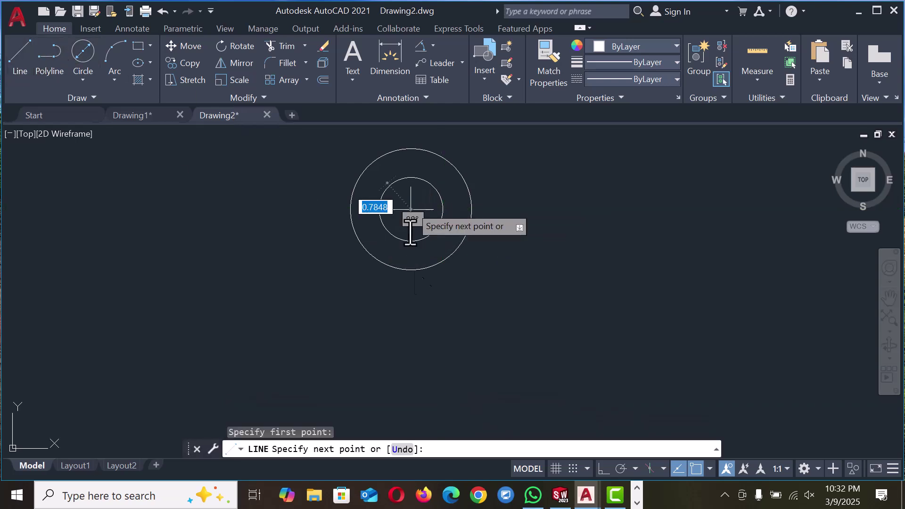
{"action": "left_click", "coordinate": [603, 469]}
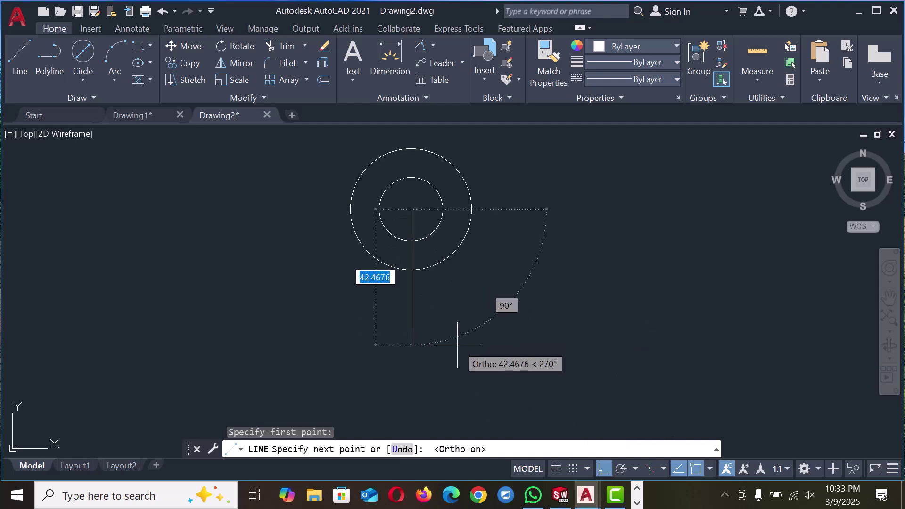
{"action": "type", "text": "75"}
{"action": "key", "text": "Return"}
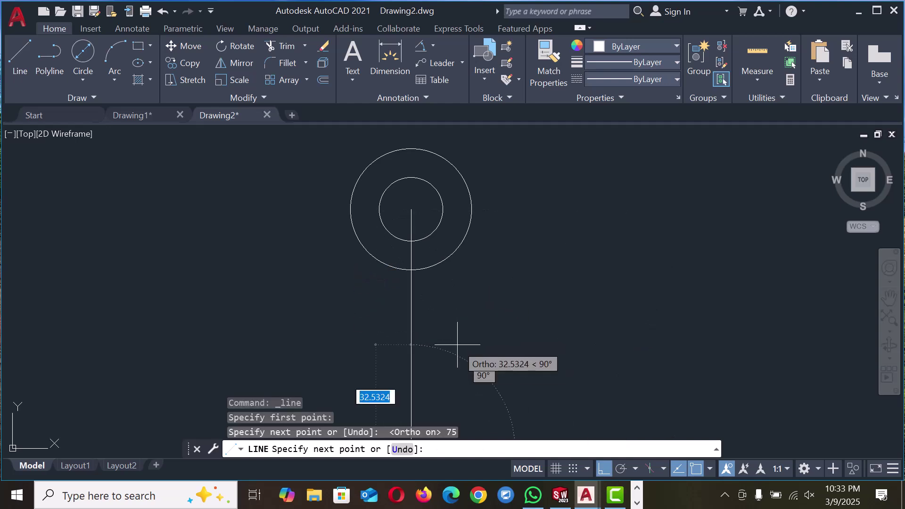
{"action": "right_click", "coordinate": [537, 339]}
{"action": "left_click", "coordinate": [554, 327]}
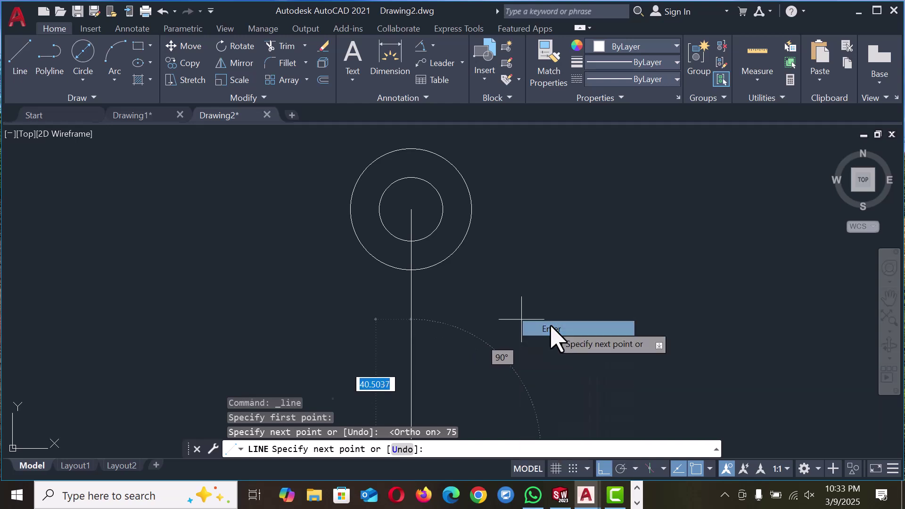
Step: Load the ACAD_ISO02W100 (ISO dash) linetype into the drawing with the vertical line selected
{"action": "scroll", "coordinate": [431, 267], "scroll_direction": "down", "scroll_amount": 1}
{"action": "scroll", "coordinate": [419, 264], "scroll_direction": "down", "scroll_amount": 1}
{"action": "scroll", "coordinate": [418, 322], "scroll_direction": "up", "scroll_amount": 2}
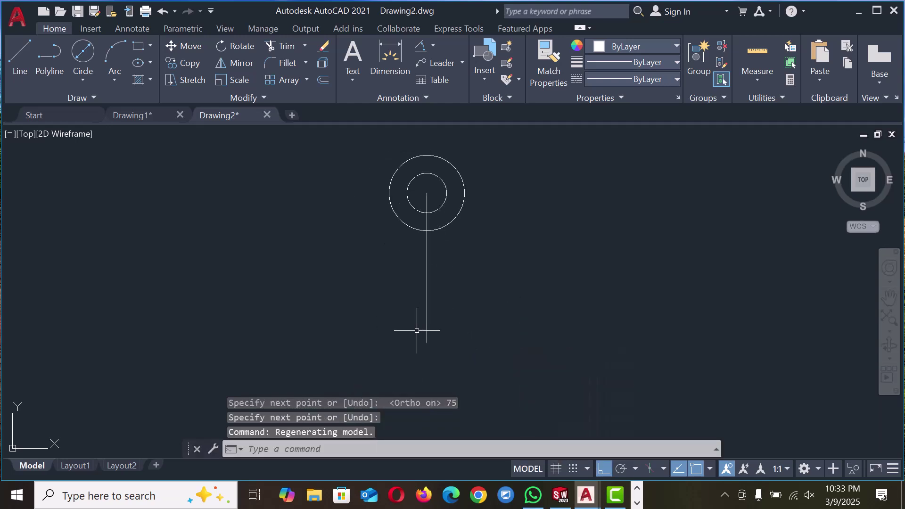
{"action": "left_click", "coordinate": [427, 282]}
{"action": "left_click", "coordinate": [661, 80]}
{"action": "left_click", "coordinate": [606, 151]}
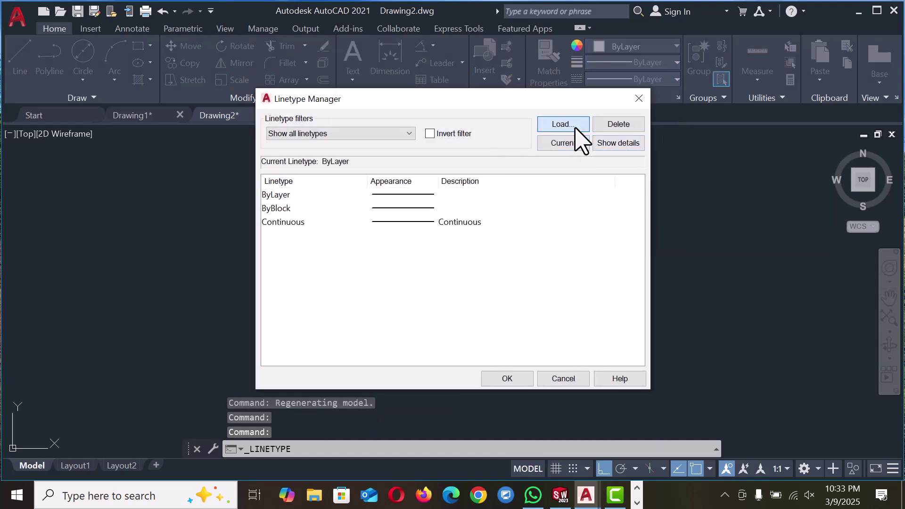
{"action": "left_click", "coordinate": [575, 126]}
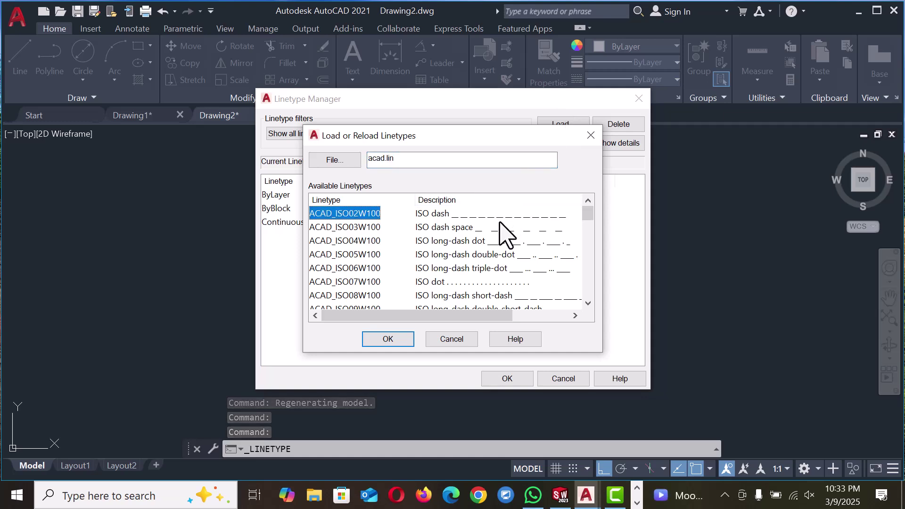
{"action": "left_click", "coordinate": [385, 338]}
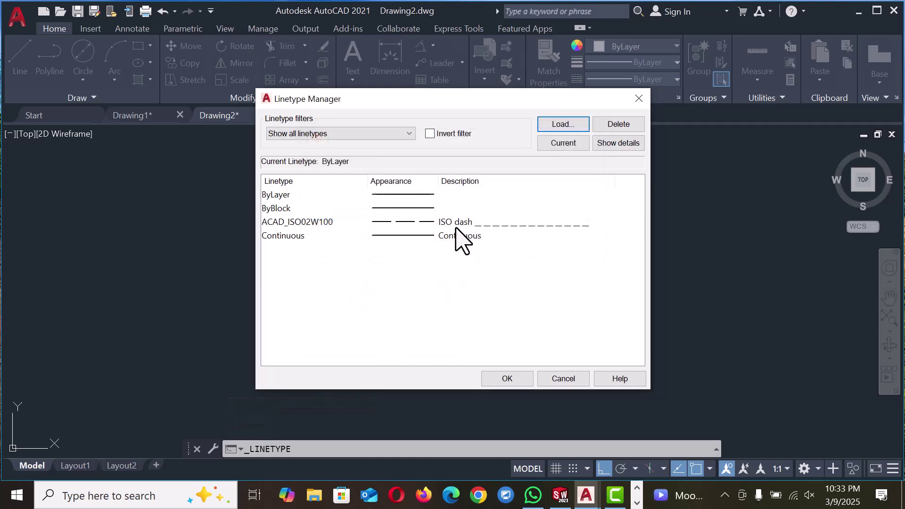
{"action": "left_click", "coordinate": [459, 223]}
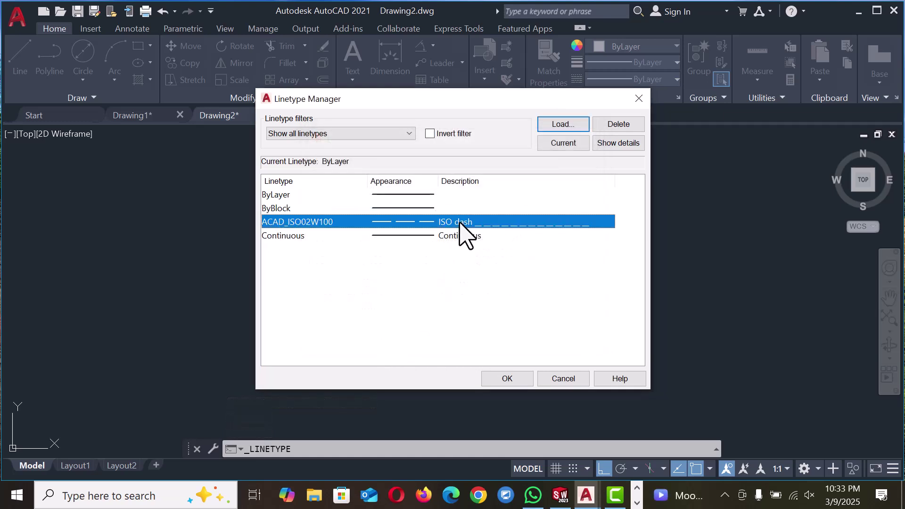
{"action": "left_click", "coordinate": [508, 379]}
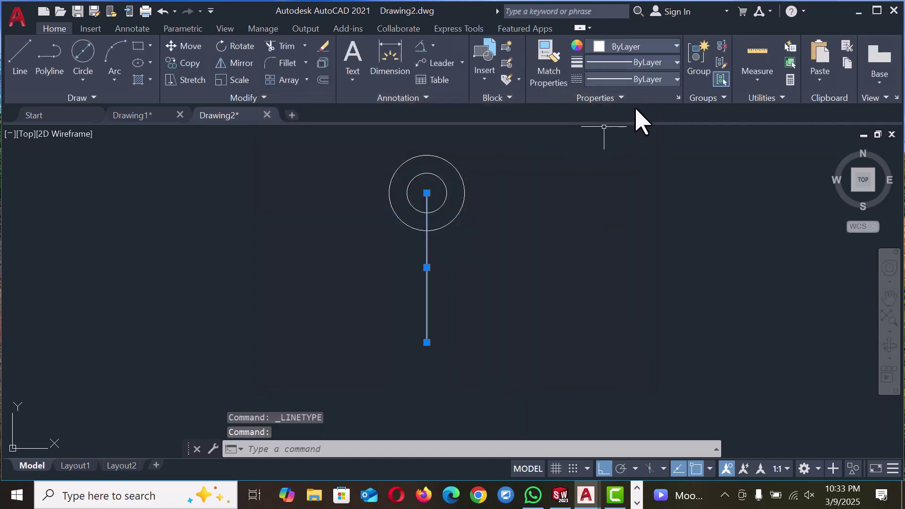
Step: Give the vertical line the ACAD_ISO02W100 linetype and the yellow color 244,238,81
{"action": "left_click", "coordinate": [650, 80]}
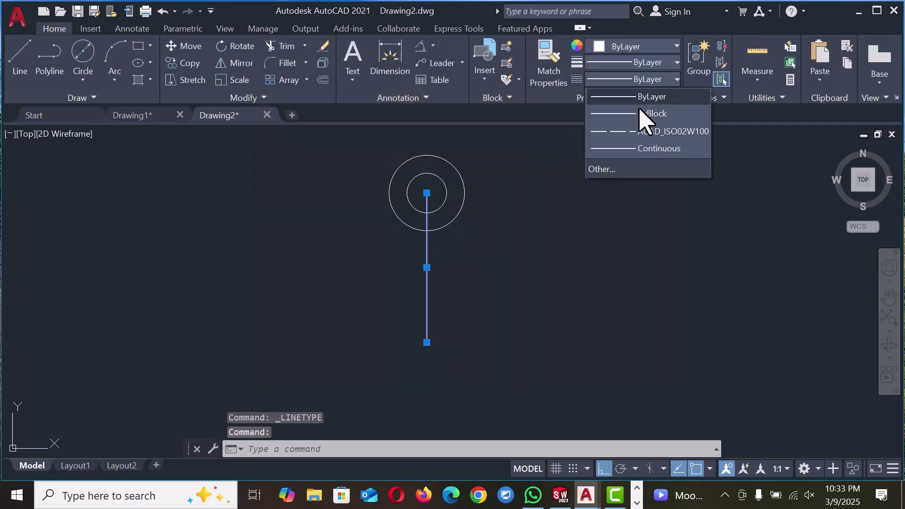
{"action": "left_click", "coordinate": [621, 132]}
{"action": "left_click", "coordinate": [638, 47]}
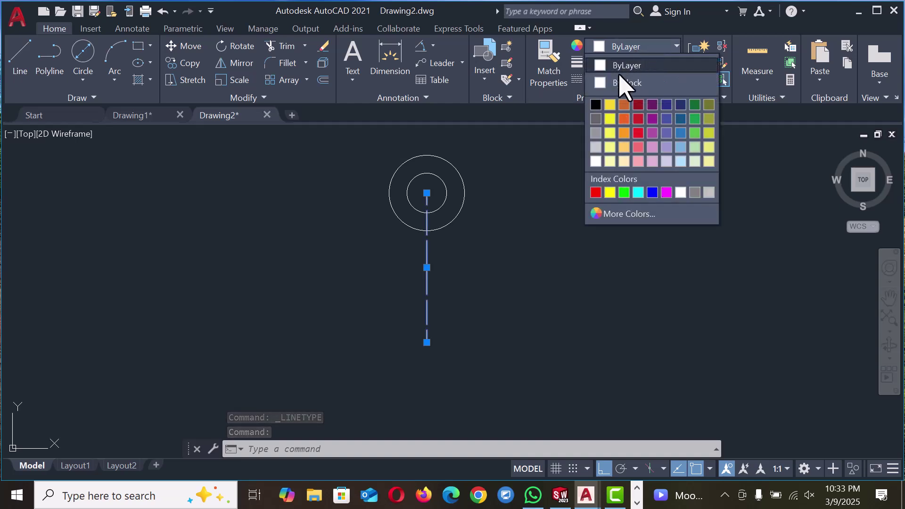
{"action": "left_click", "coordinate": [611, 133]}
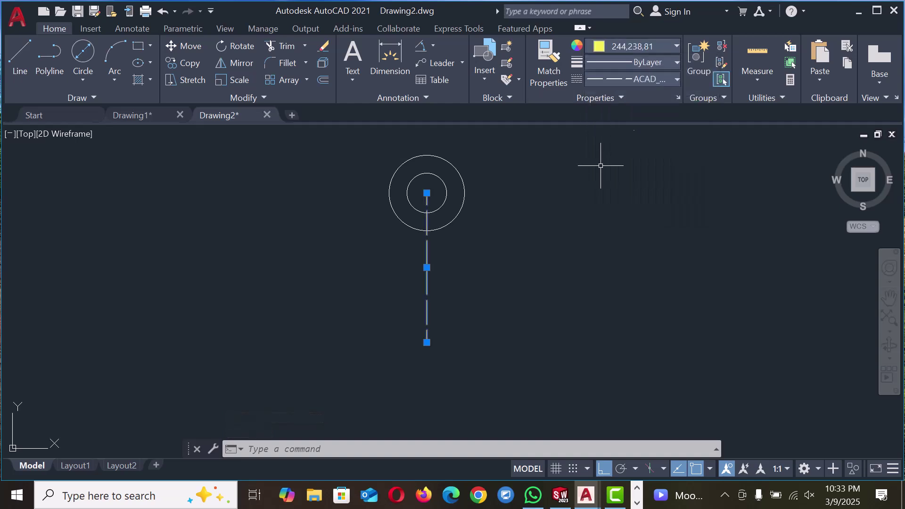
Step: Draw two concentric circles of diameter 64 and 34 centered on the lower end of the dashed line
{"action": "left_click", "coordinate": [82, 58]}
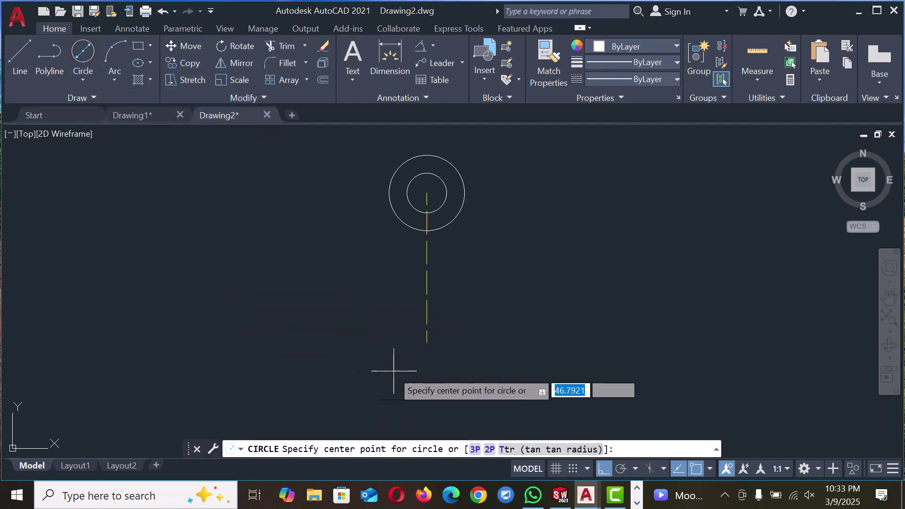
{"action": "left_click", "coordinate": [427, 342]}
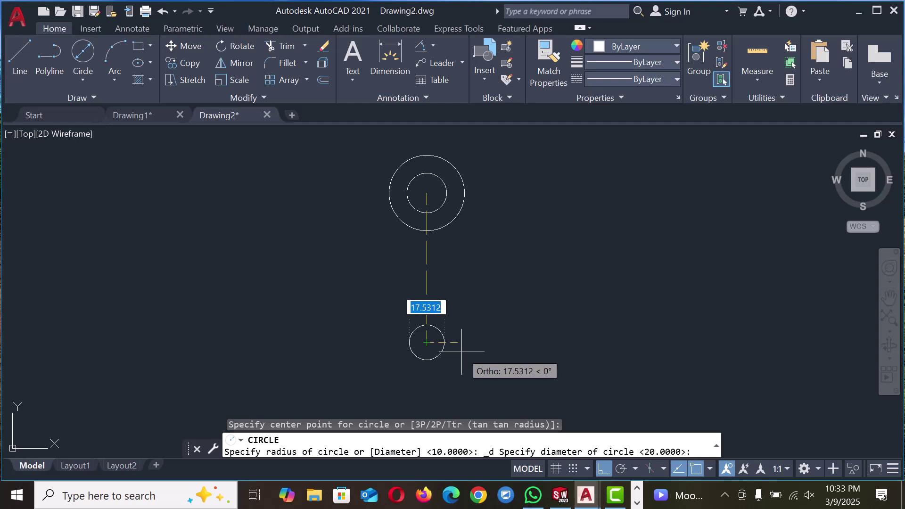
{"action": "type", "text": "64"}
{"action": "key", "text": "Return"}
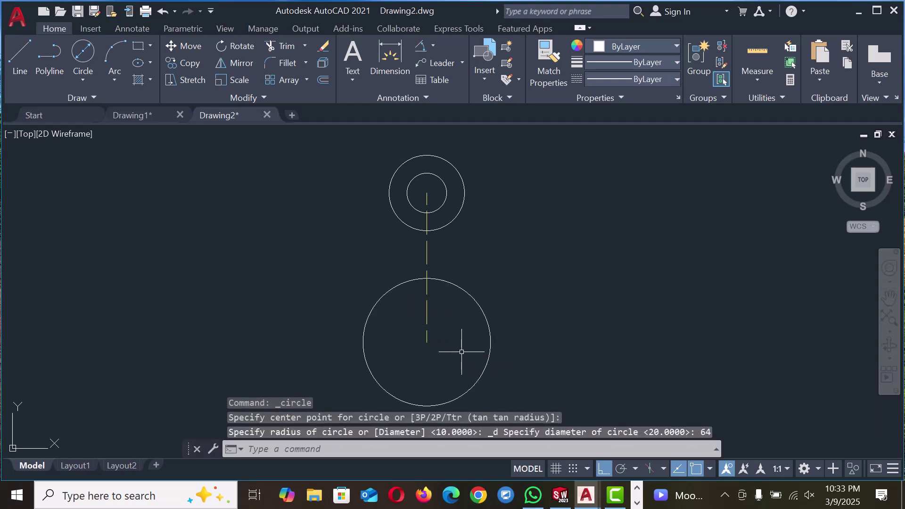
{"action": "left_click", "coordinate": [87, 59]}
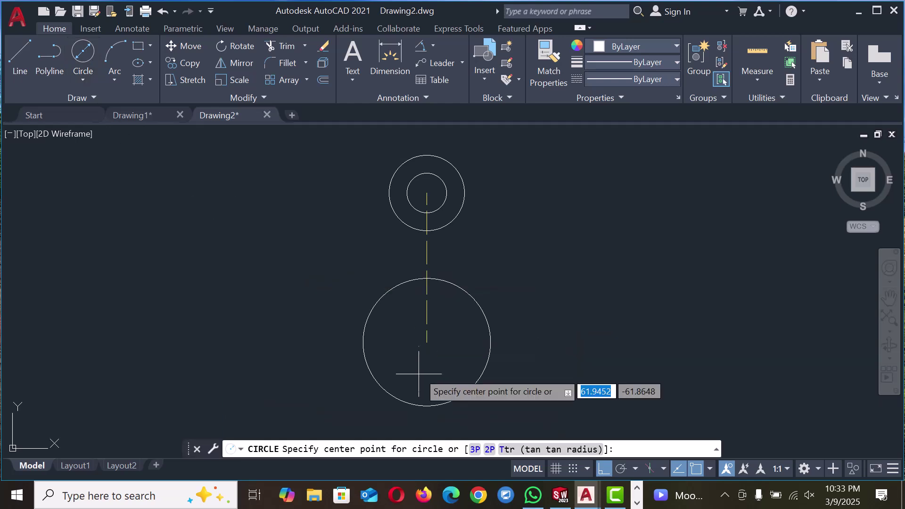
{"action": "left_click", "coordinate": [427, 343]}
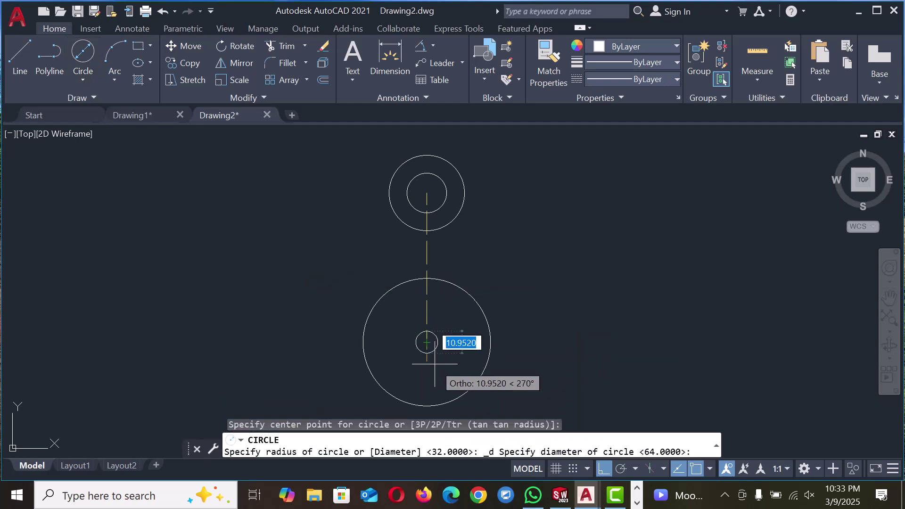
{"action": "type", "text": "3"}
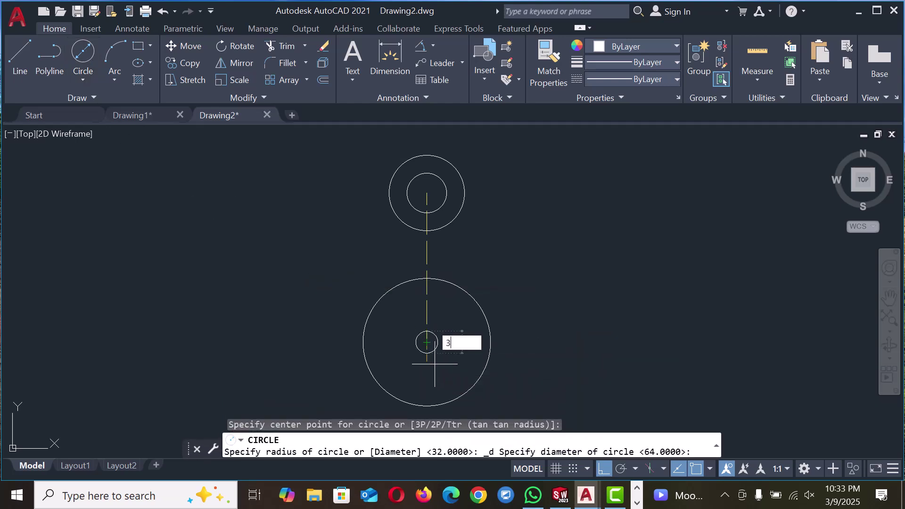
{"action": "type", "text": "4"}
{"action": "key", "text": "Return"}
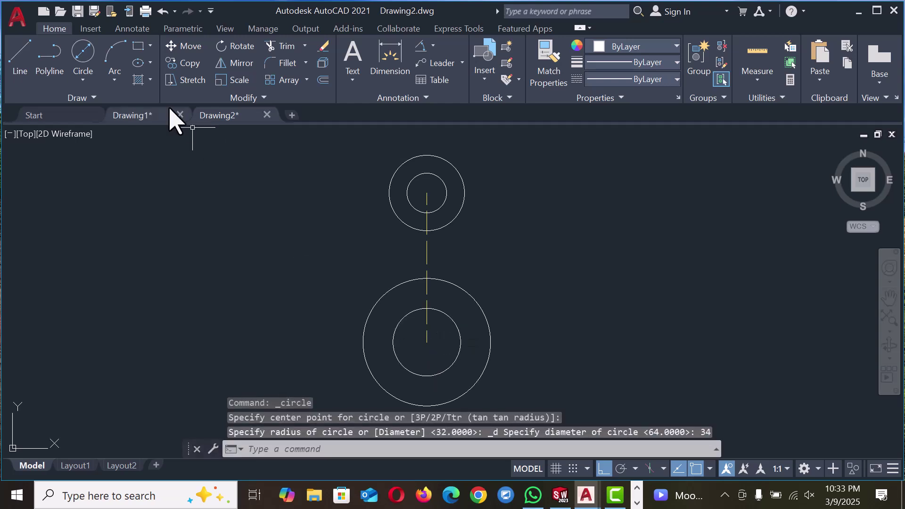
Step: Draw a Tan, Tan, Radius circle of radius 64 touching the left sides of the lower and upper outer circles
{"action": "left_click", "coordinate": [89, 83]}
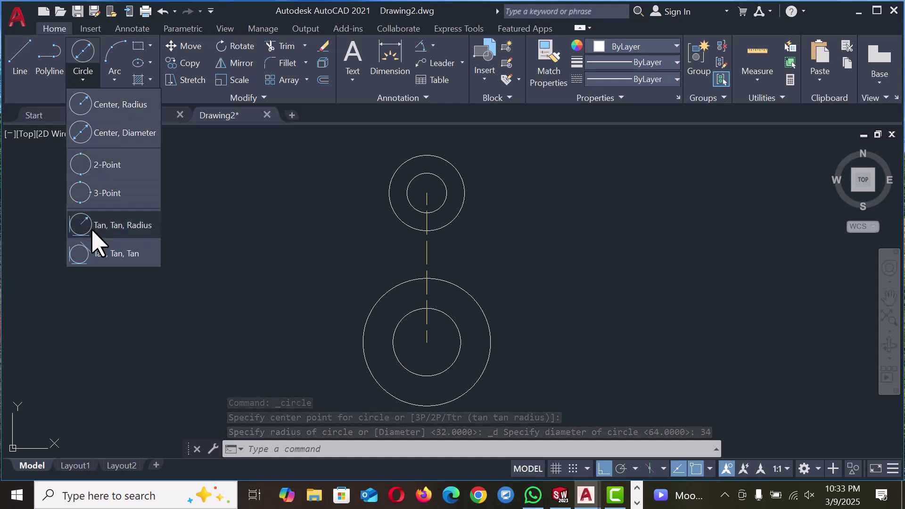
{"action": "left_click", "coordinate": [109, 228]}
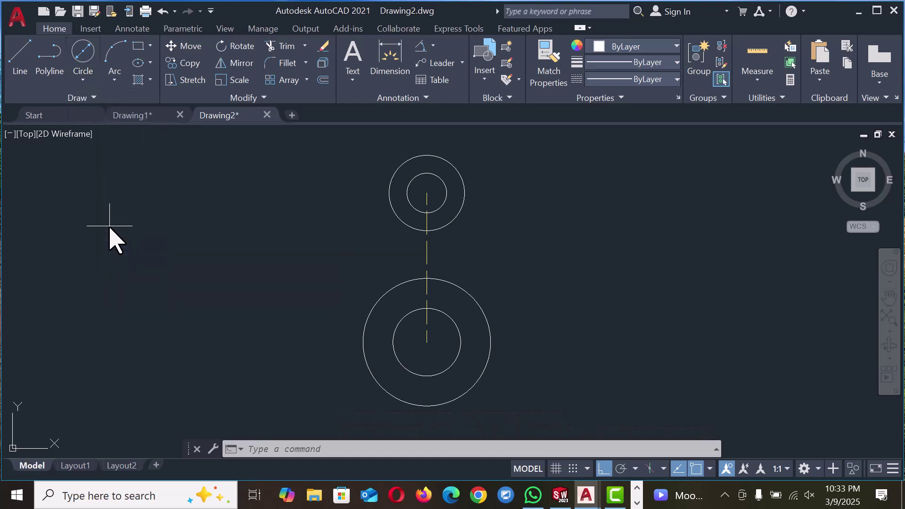
{"action": "left_click", "coordinate": [372, 311]}
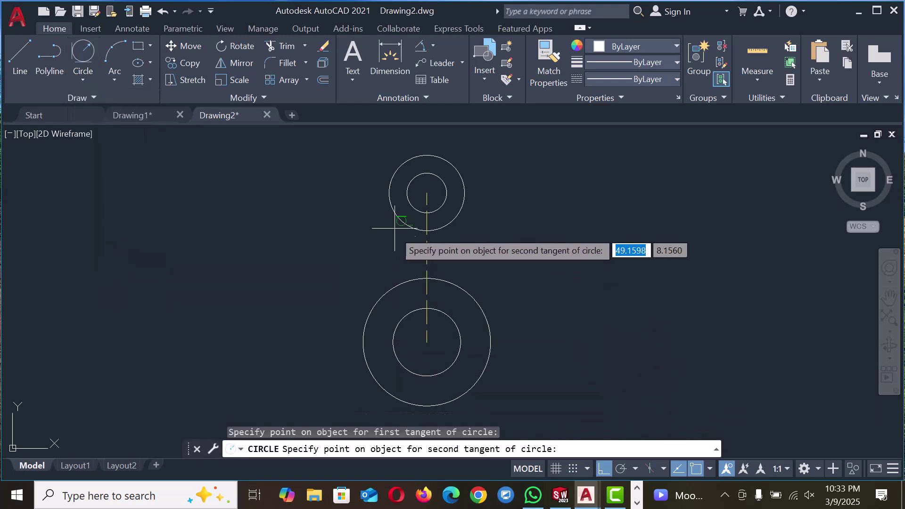
{"action": "left_click", "coordinate": [400, 222]}
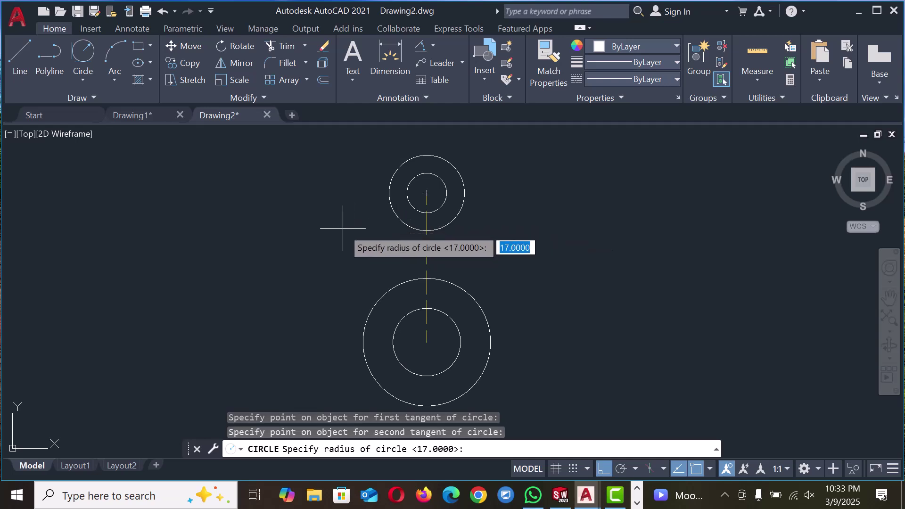
{"action": "type", "text": "64"}
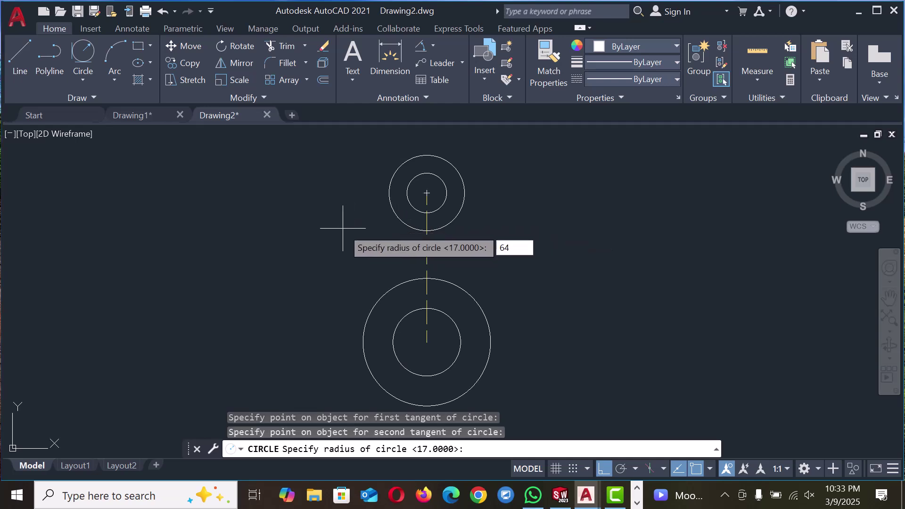
{"action": "key", "text": "Return"}
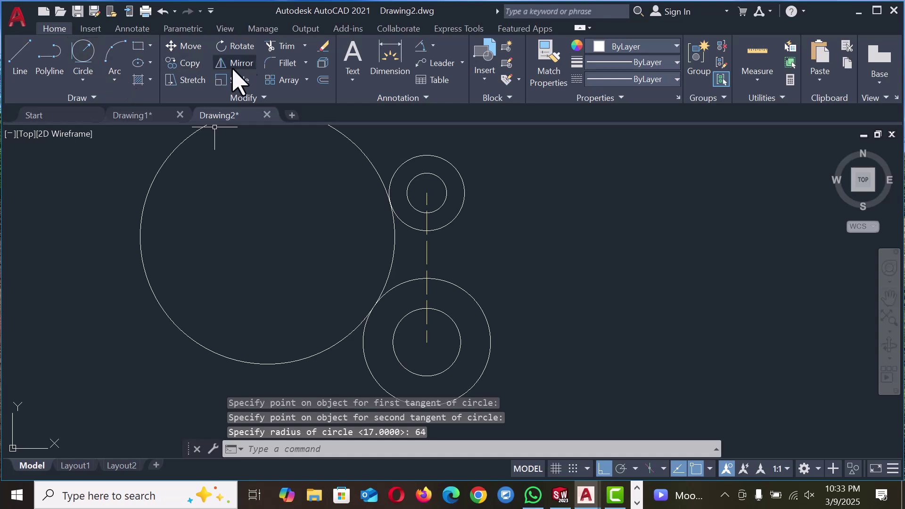
Step: Trim the radius 64 circle, keeping only the arc that joins the upper and lower outer circles
{"action": "left_click", "coordinate": [278, 47]}
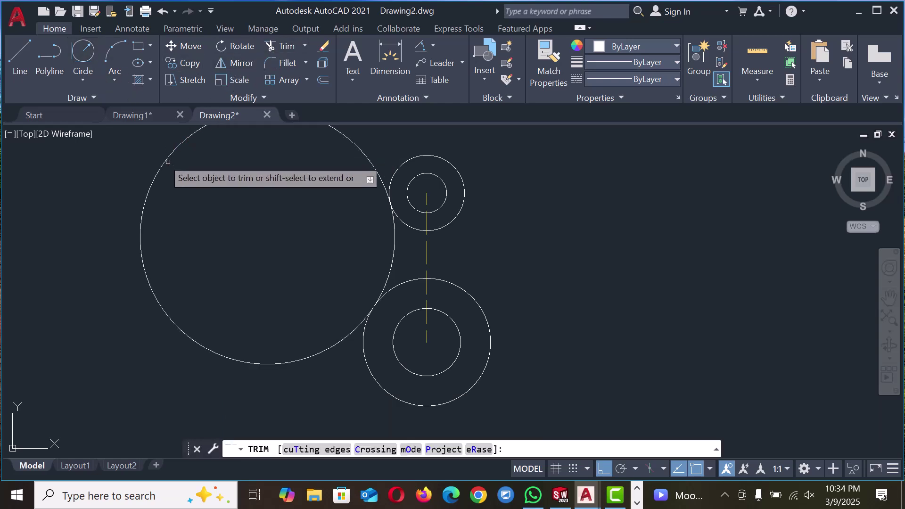
{"action": "left_click", "coordinate": [167, 160]}
{"action": "right_click", "coordinate": [259, 204]}
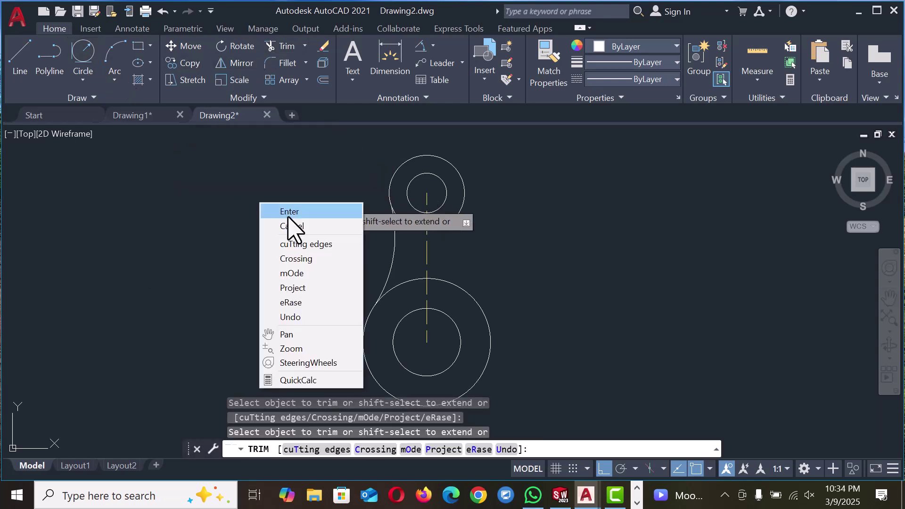
{"action": "left_click", "coordinate": [292, 213]}
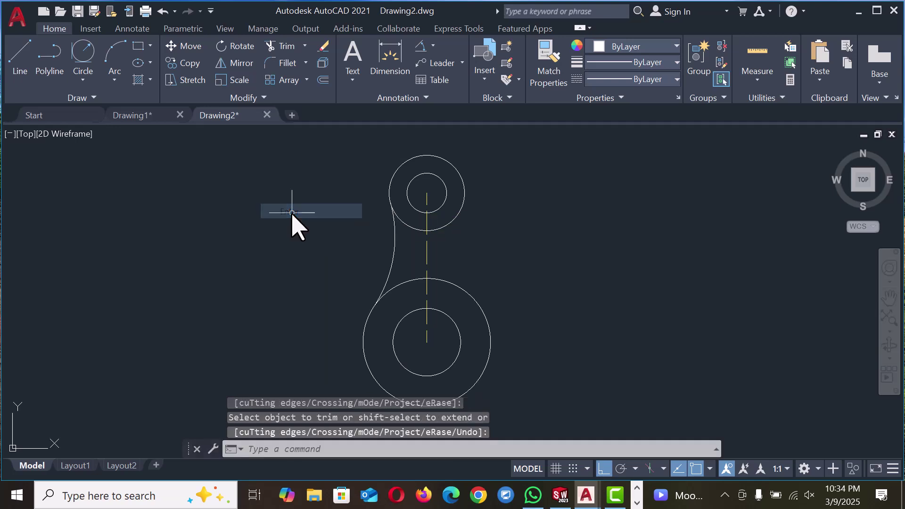
Step: Mirror the radius 64 arc about the dashed centerline, keeping the source arc
{"action": "left_click", "coordinate": [395, 237]}
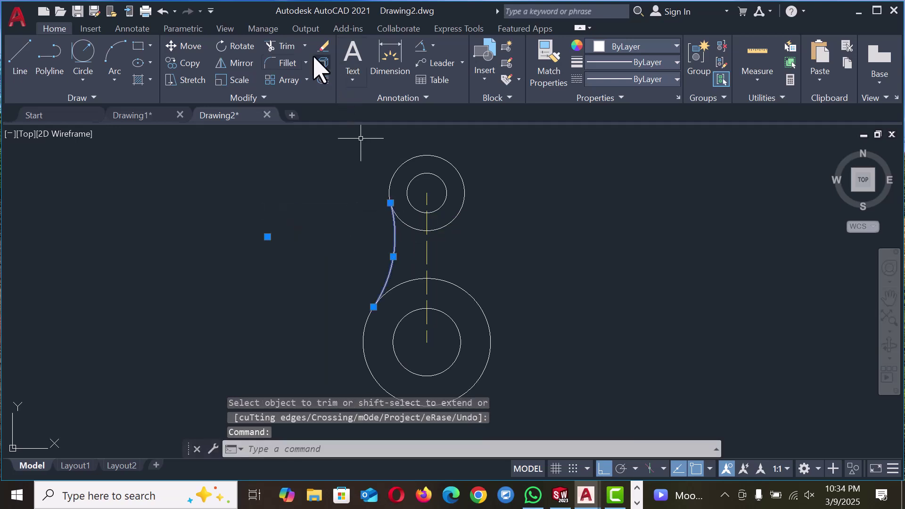
{"action": "left_click", "coordinate": [243, 63]}
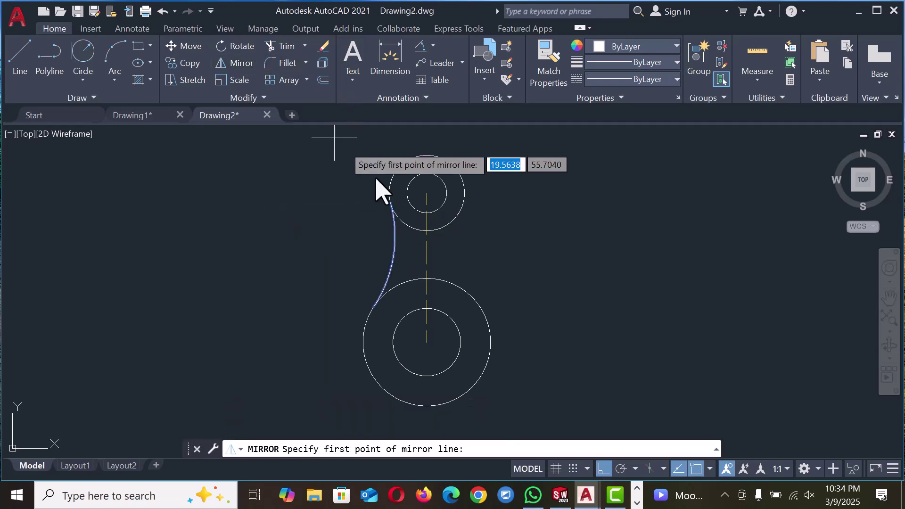
{"action": "left_click", "coordinate": [427, 192]}
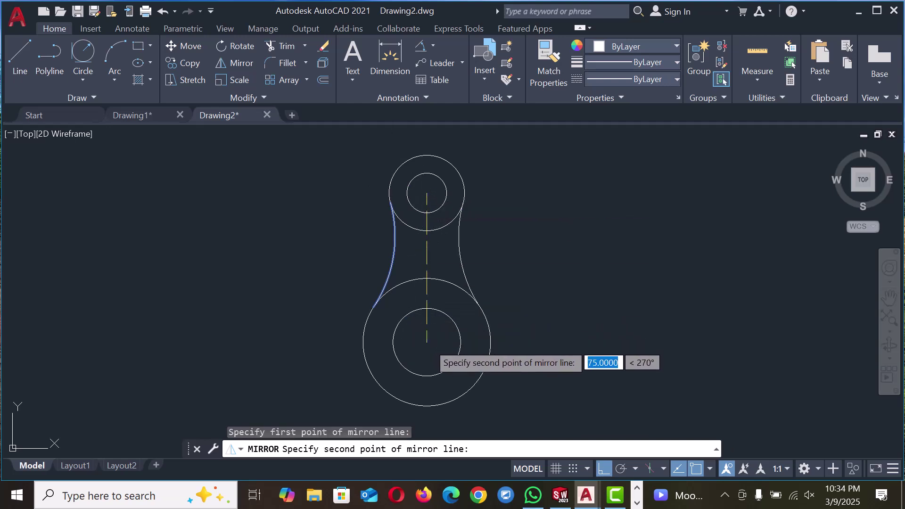
{"action": "left_click", "coordinate": [428, 342]}
{"action": "right_click", "coordinate": [428, 344]}
{"action": "left_click", "coordinate": [476, 210]}
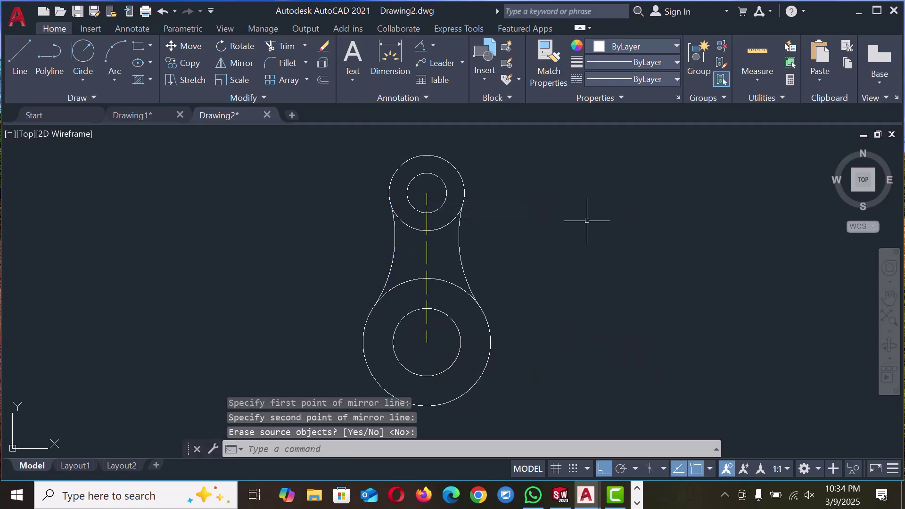
Step: Add diameter dimensions to the upper outer and inner circles, placed to the upper right and upper left of them
{"action": "scroll", "coordinate": [234, 194], "scroll_direction": "down", "scroll_amount": 1}
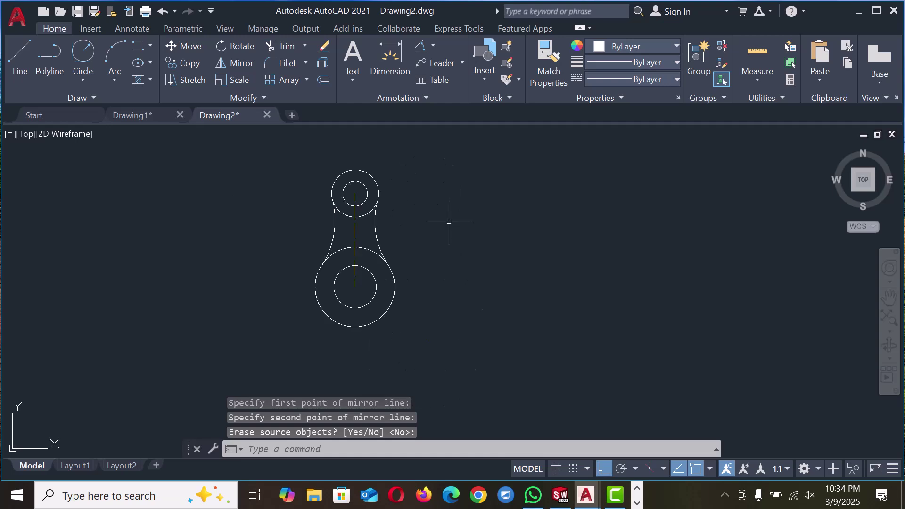
{"action": "left_click", "coordinate": [433, 50]}
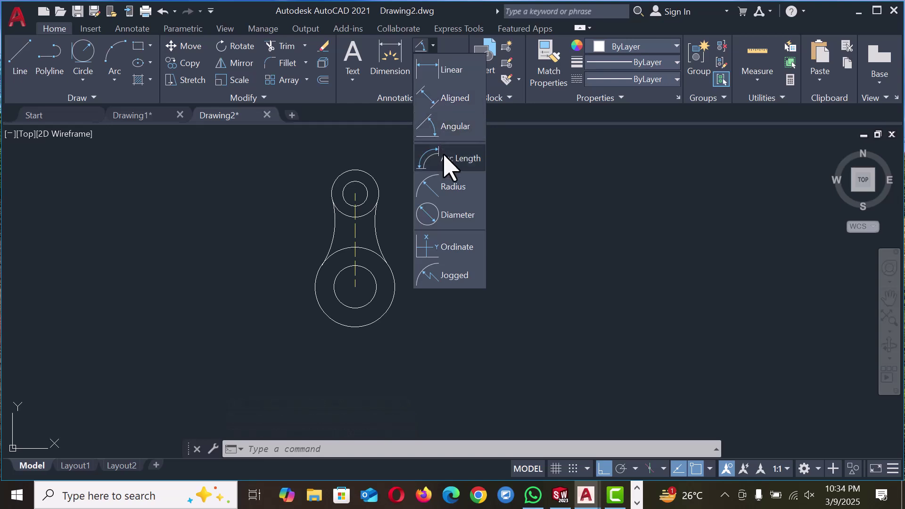
{"action": "left_click", "coordinate": [449, 214]}
{"action": "left_click", "coordinate": [372, 178]}
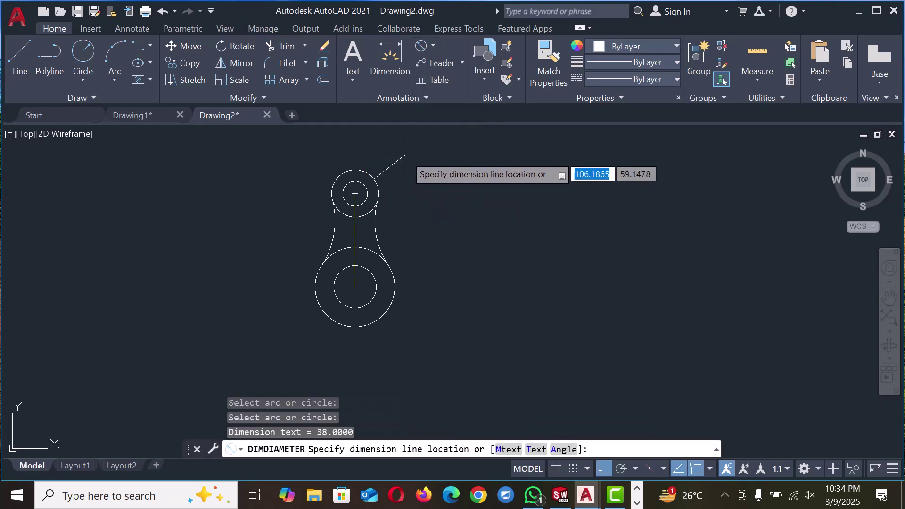
{"action": "left_click", "coordinate": [422, 45]}
{"action": "left_click", "coordinate": [344, 191]}
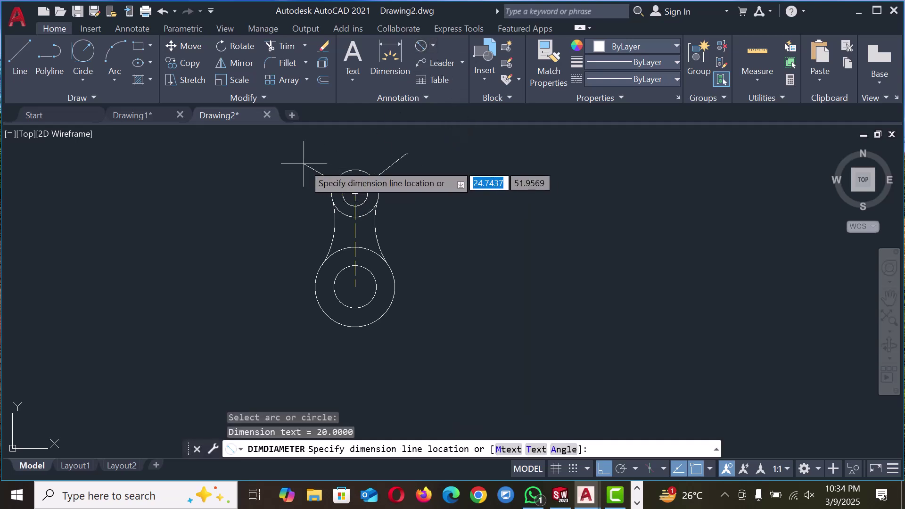
{"action": "left_click", "coordinate": [303, 163]}
Step: Add diameter dimensions to the lower inner and outer circles, both placed on their right side
{"action": "left_click", "coordinate": [421, 46]}
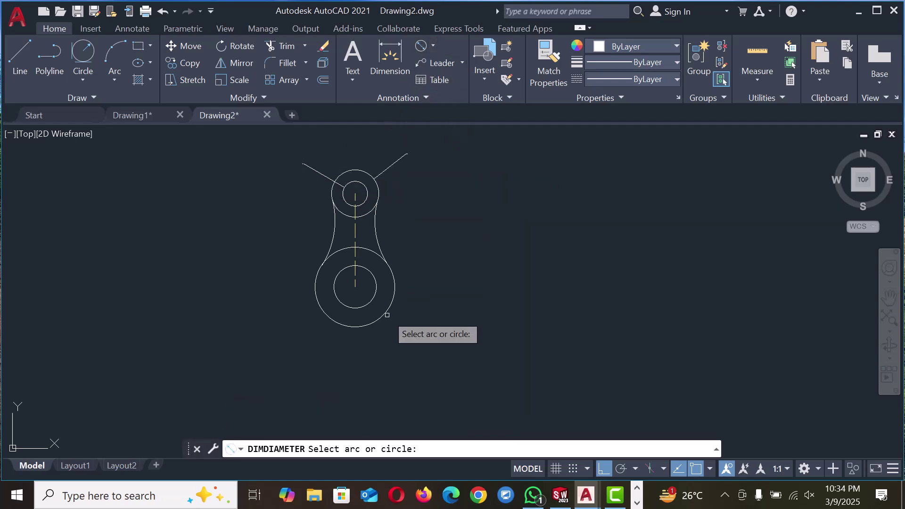
{"action": "left_click", "coordinate": [373, 286]}
{"action": "left_click", "coordinate": [424, 250]}
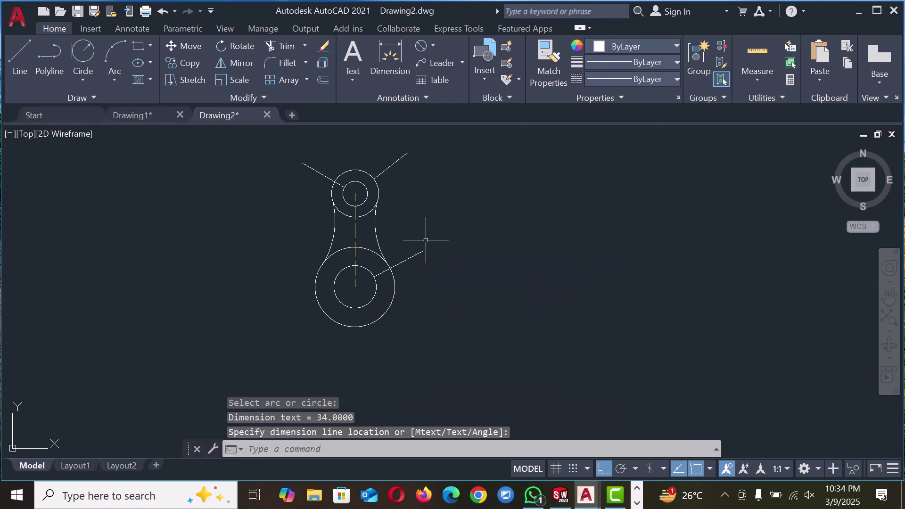
{"action": "left_click", "coordinate": [421, 46]}
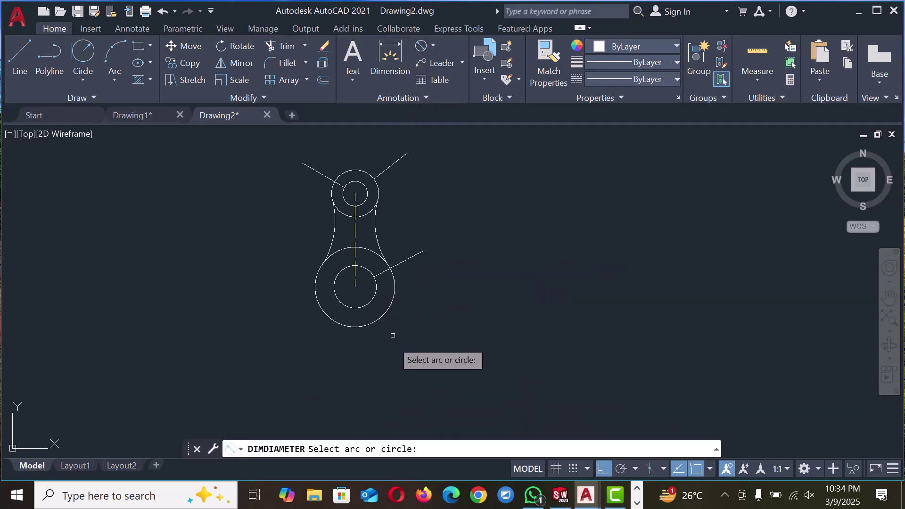
{"action": "left_click", "coordinate": [393, 299]}
{"action": "left_click", "coordinate": [414, 317]}
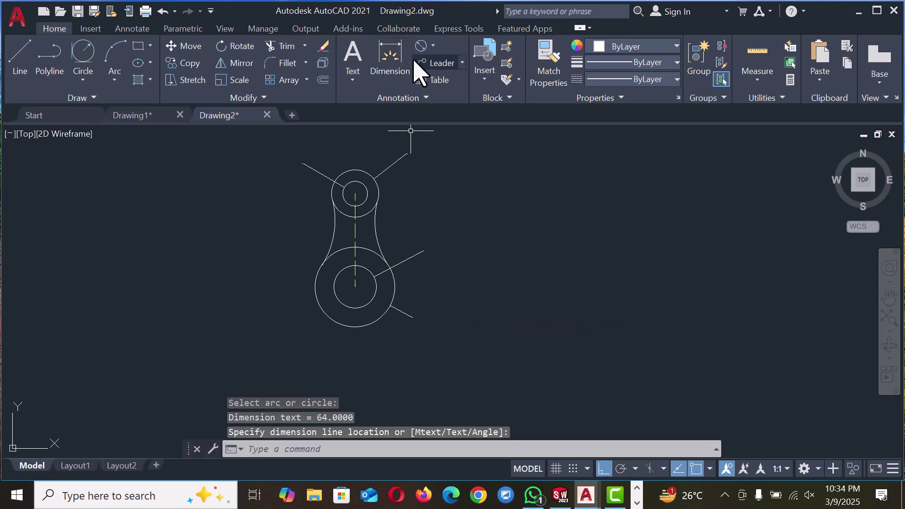
Step: Add a radius dimension to the left tangent arc, placed outside the part
{"action": "left_click", "coordinate": [432, 46]}
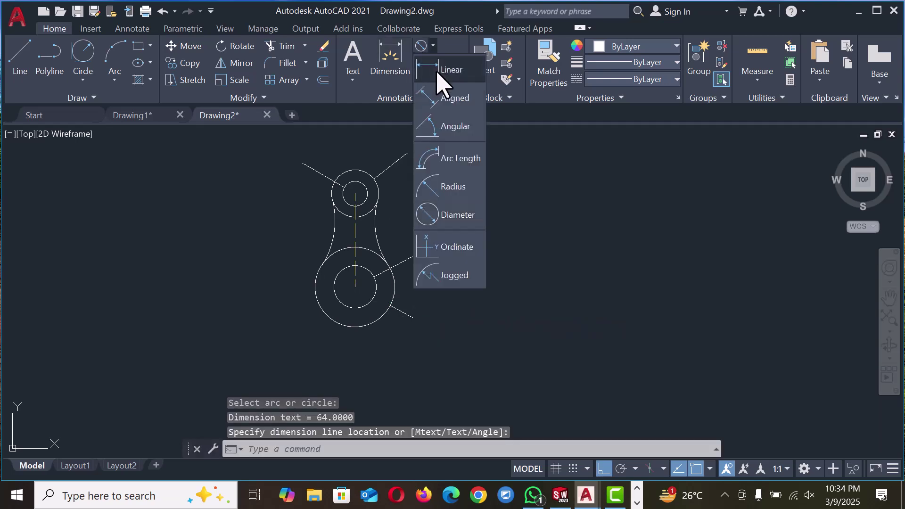
{"action": "left_click", "coordinate": [455, 190]}
{"action": "left_click", "coordinate": [335, 230]}
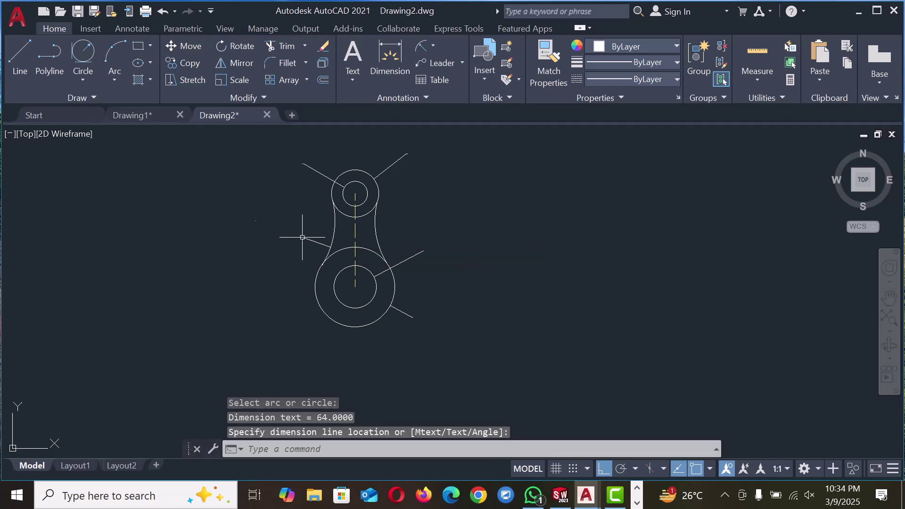
Step: Modify the Standard dimension style to use an arrow size of 5
{"action": "type", "text": "d"}
{"action": "key", "text": "Return"}
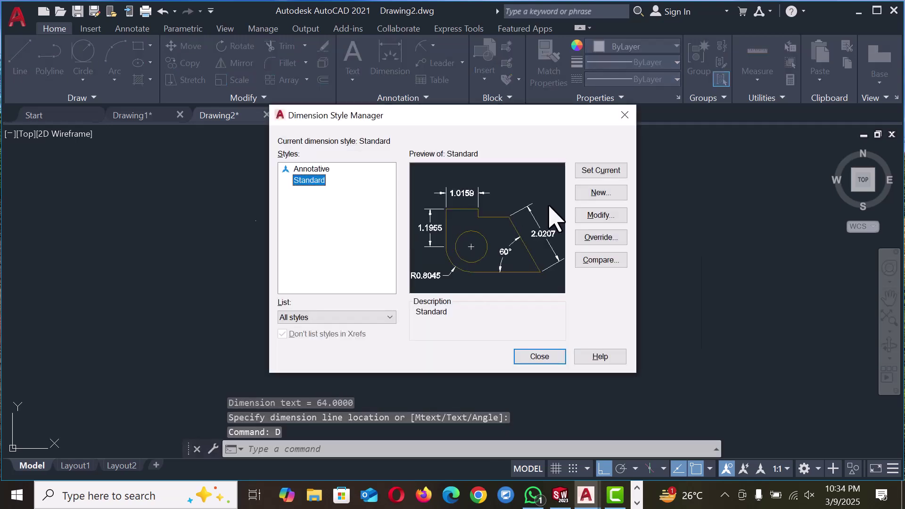
{"action": "left_click", "coordinate": [597, 216]}
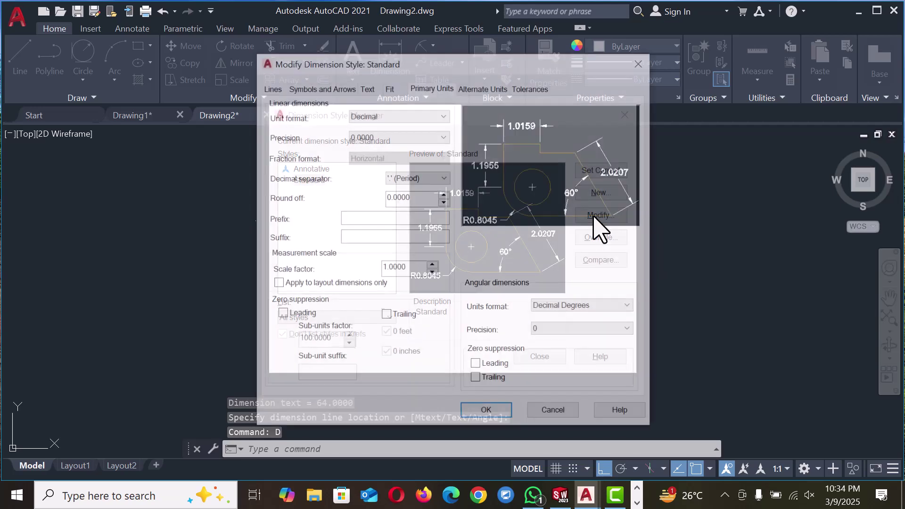
{"action": "left_click", "coordinate": [316, 88]}
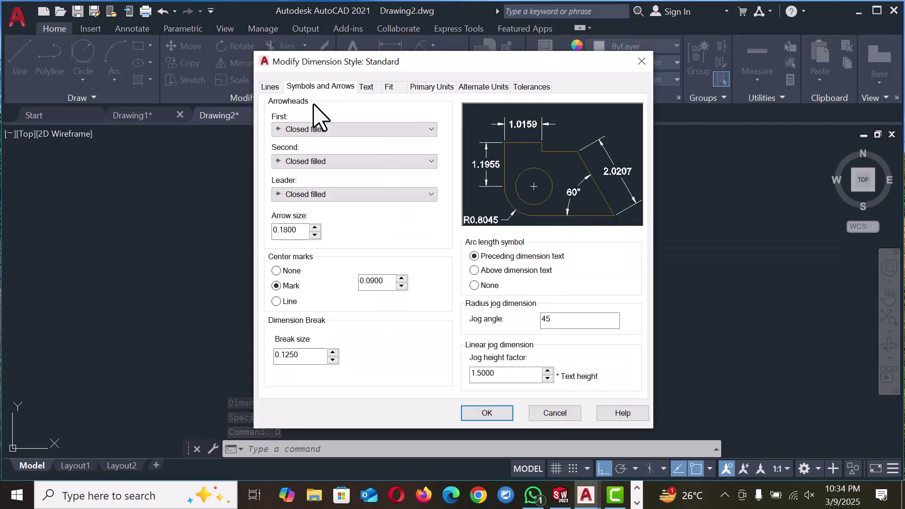
{"action": "double_click", "coordinate": [302, 230]}
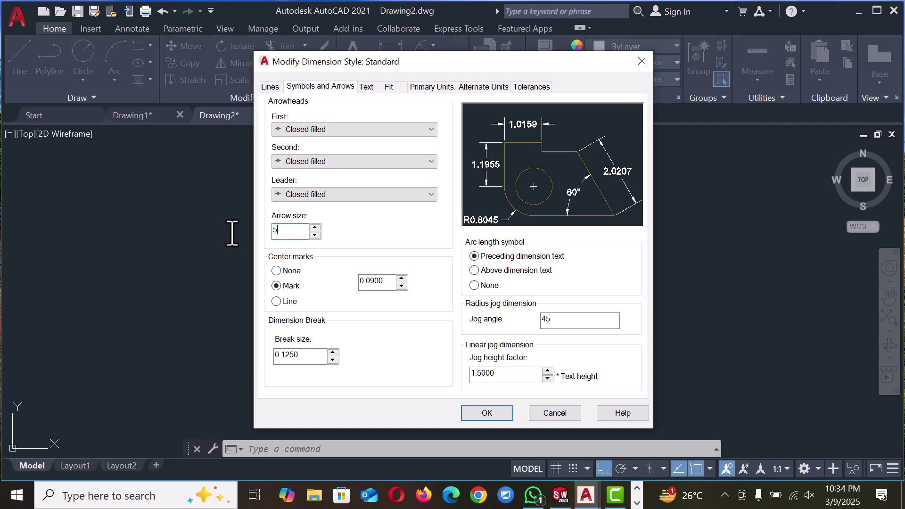
{"action": "key", "text": "Return"}
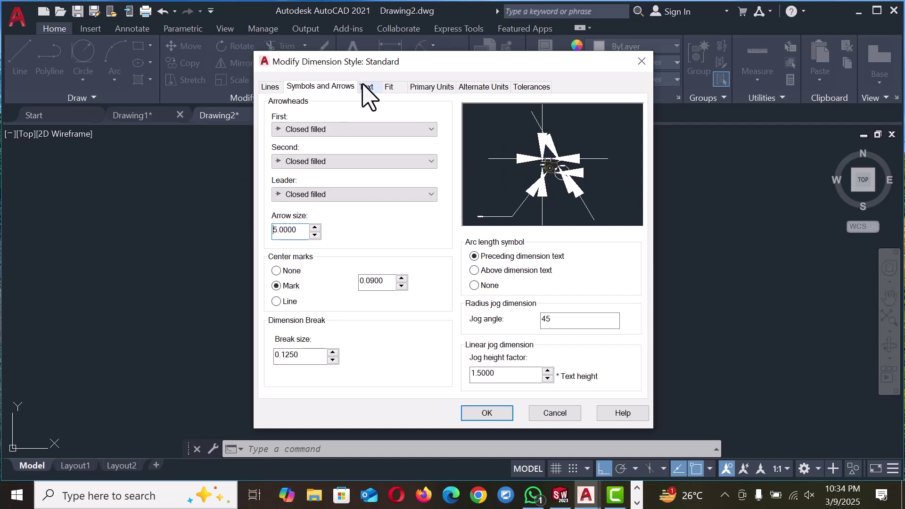
Step: Set the Standard style's dimension text to Red with a Background fill color and a text height of 7
{"action": "left_click", "coordinate": [374, 89]}
{"action": "left_click", "coordinate": [391, 146]}
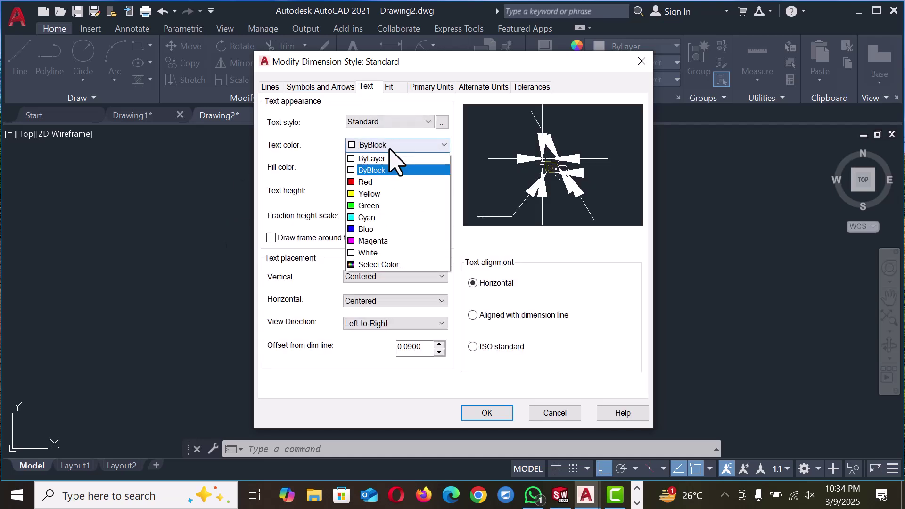
{"action": "left_click", "coordinate": [378, 183]}
{"action": "left_click", "coordinate": [393, 167]}
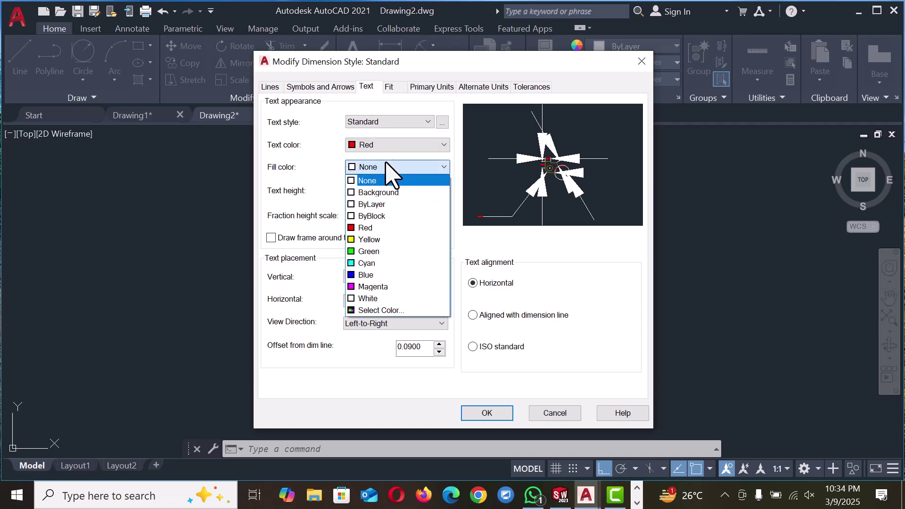
{"action": "left_click", "coordinate": [370, 193]}
{"action": "double_click", "coordinate": [414, 188]}
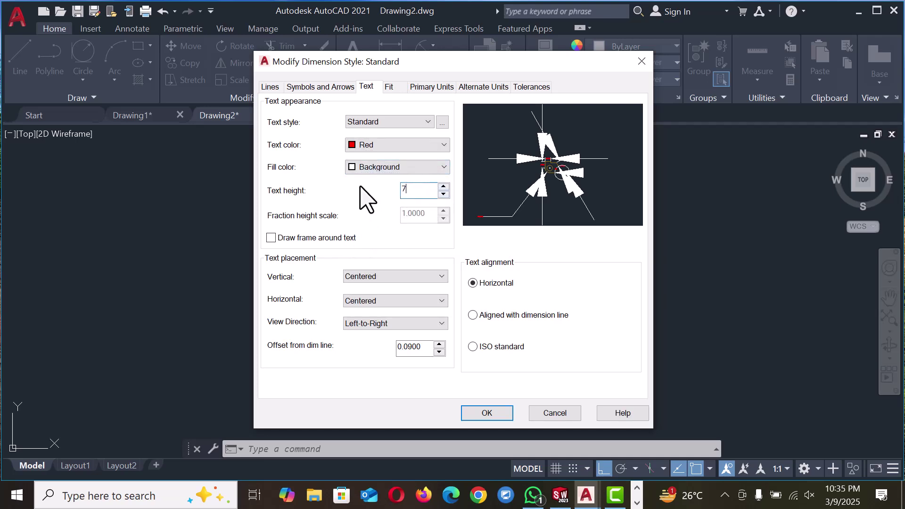
Step: Set the linear dimension precision to 0 and make Standard the current dimension style
{"action": "left_click", "coordinate": [428, 87]}
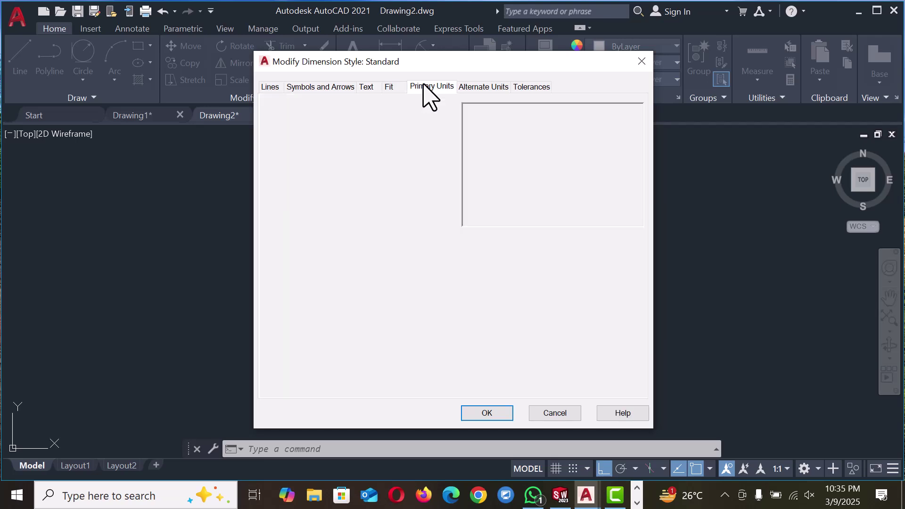
{"action": "left_click", "coordinate": [377, 136]}
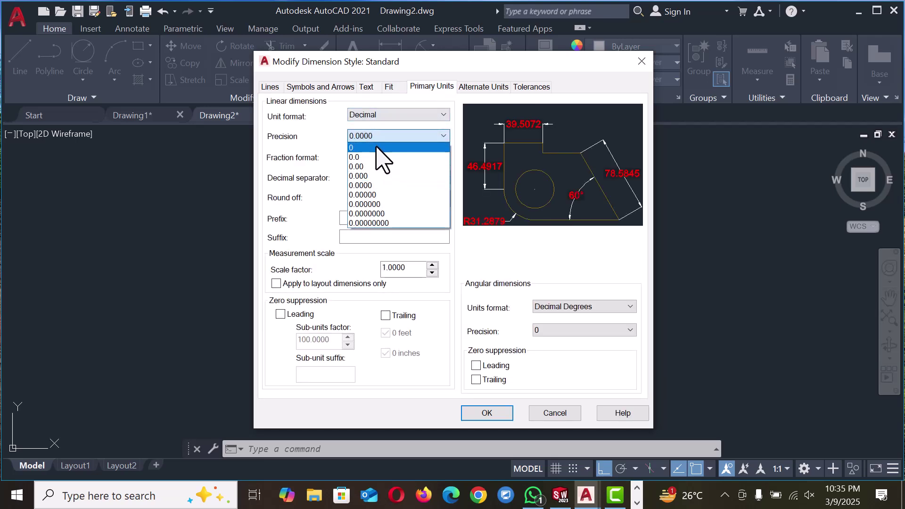
{"action": "left_click", "coordinate": [375, 146]}
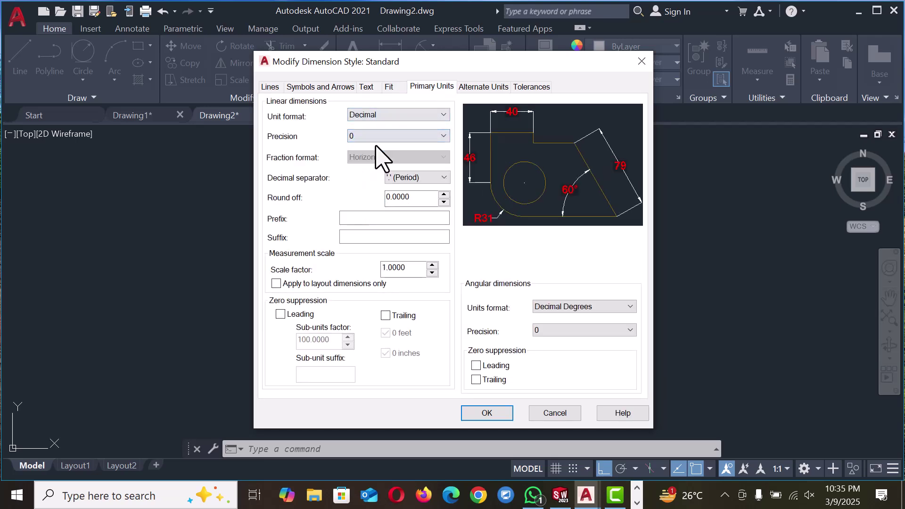
{"action": "left_click", "coordinate": [502, 412]}
{"action": "left_click", "coordinate": [603, 171]}
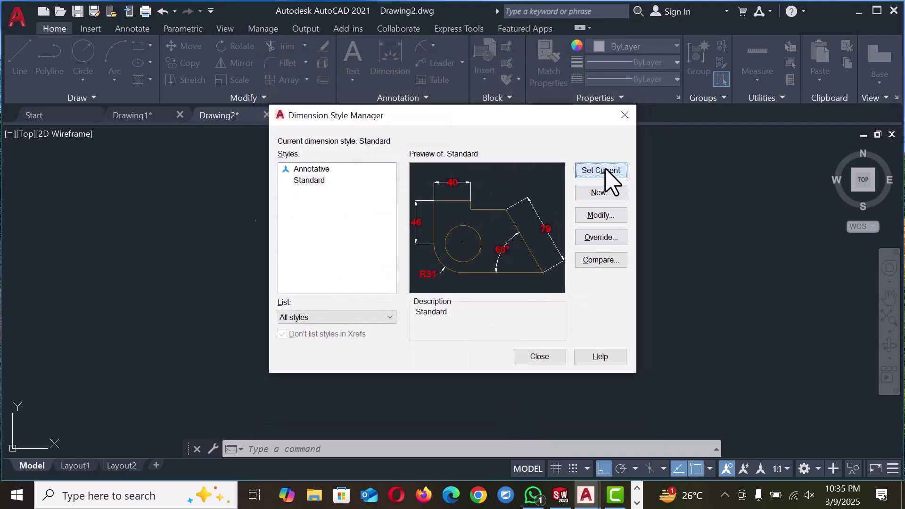
{"action": "left_click", "coordinate": [542, 357]}
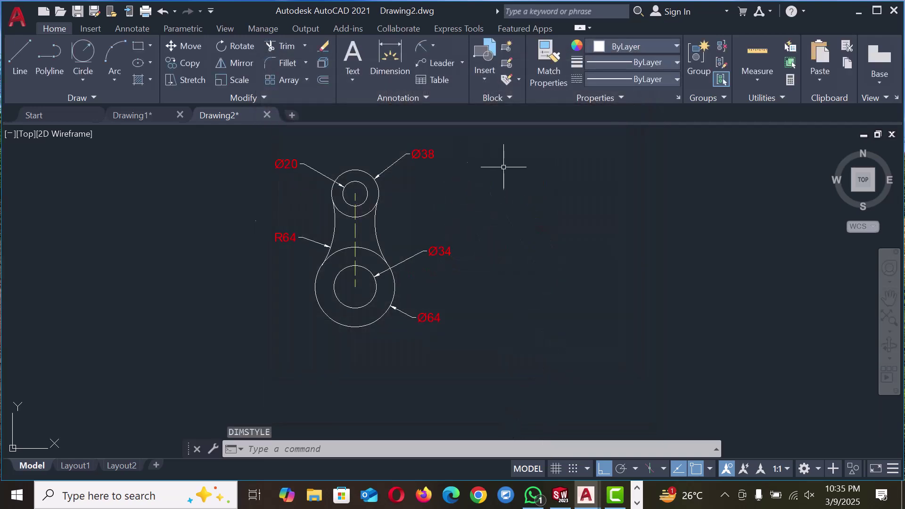
{"action": "scroll", "coordinate": [514, 182], "scroll_direction": "up", "scroll_amount": 2}
{"action": "scroll", "coordinate": [283, 252], "scroll_direction": "down", "scroll_amount": 2}
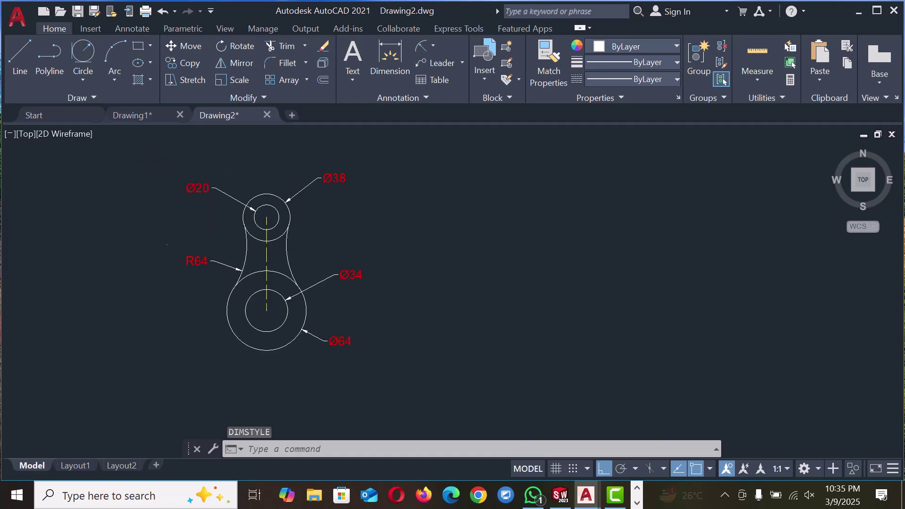
{"action": "scroll", "coordinate": [243, 291], "scroll_direction": "up", "scroll_amount": 2}
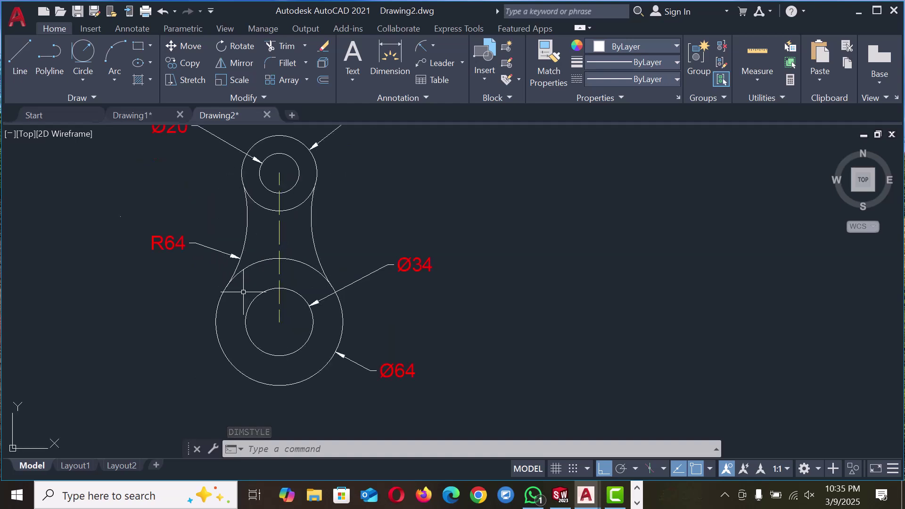
{"action": "scroll", "coordinate": [243, 292], "scroll_direction": "down", "scroll_amount": 2}
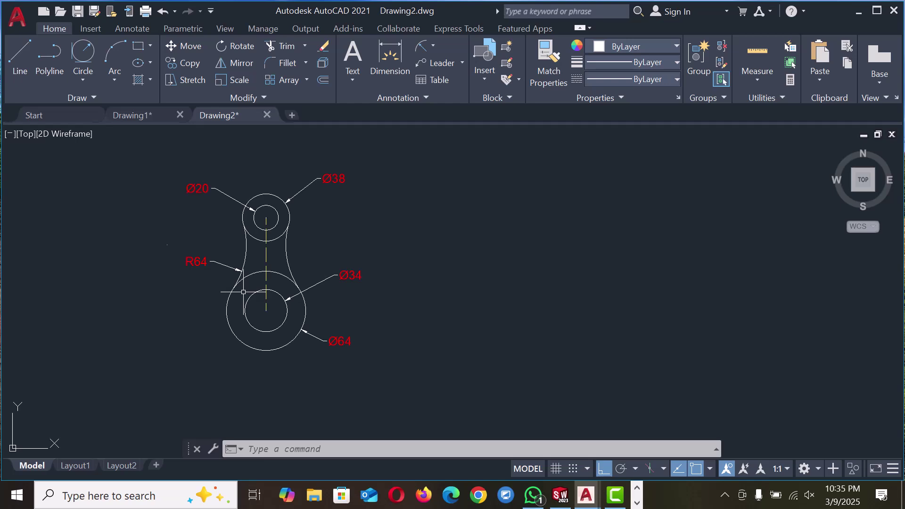
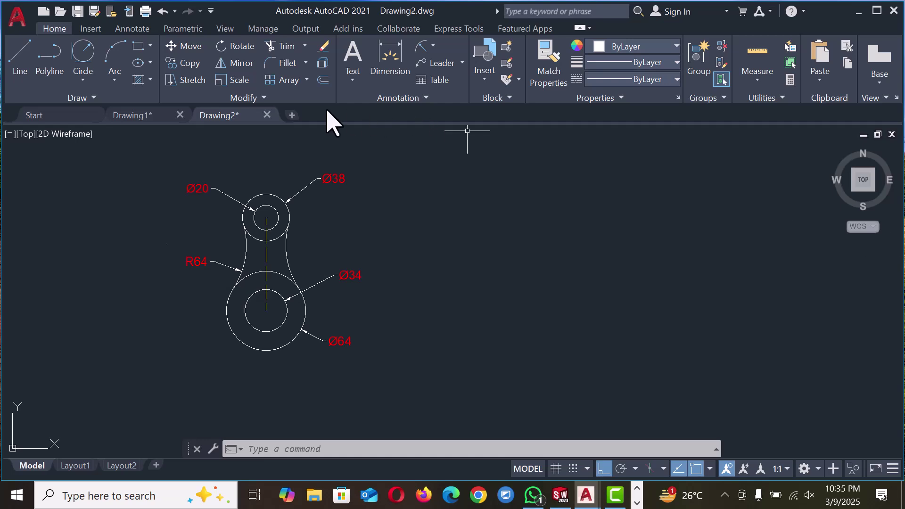
Step: Create a new drawing with the UCS icon not shown at the origin and the grid display turned off
{"action": "left_click", "coordinate": [292, 115]}
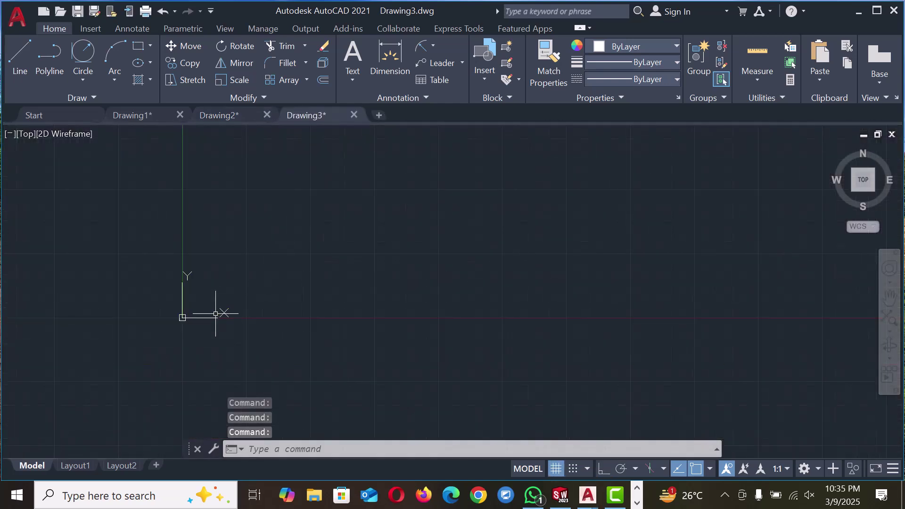
{"action": "right_click", "coordinate": [181, 317]}
{"action": "mouse_move", "coordinate": [278, 309]}
{"action": "left_click", "coordinate": [322, 309]}
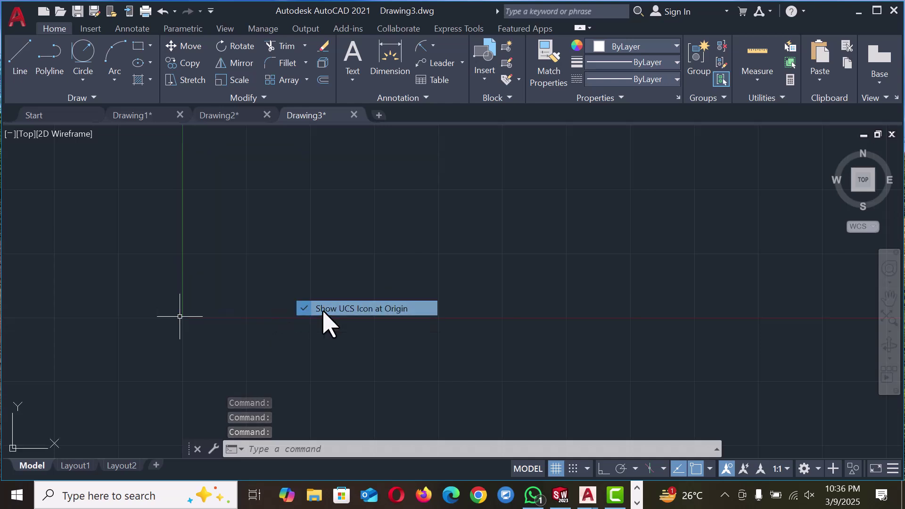
{"action": "left_click", "coordinate": [556, 468]}
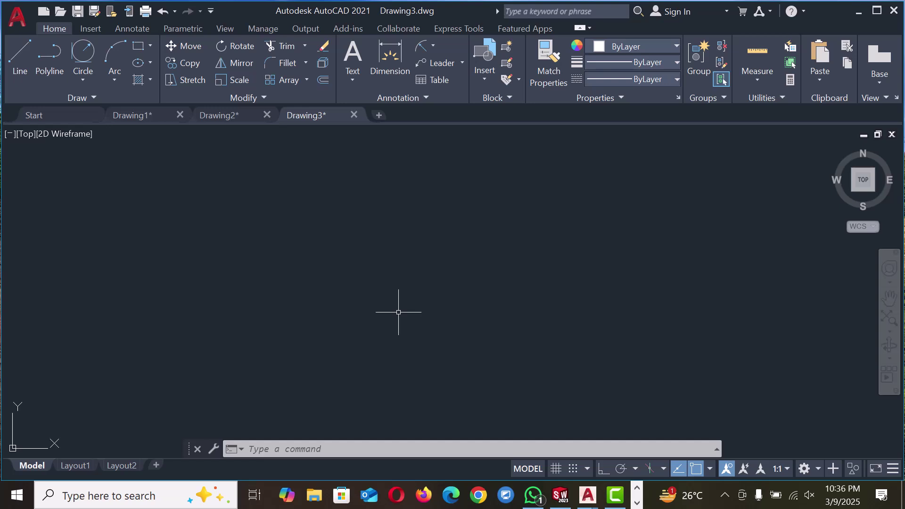
Step: Draw a circle with a diameter of 90 in the middle of the empty drawing
{"action": "left_click", "coordinate": [91, 85]}
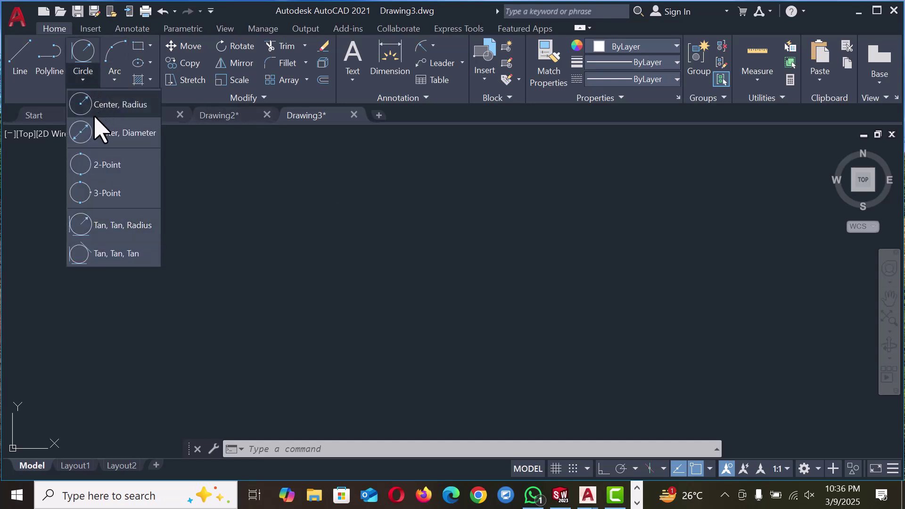
{"action": "left_click", "coordinate": [100, 133]}
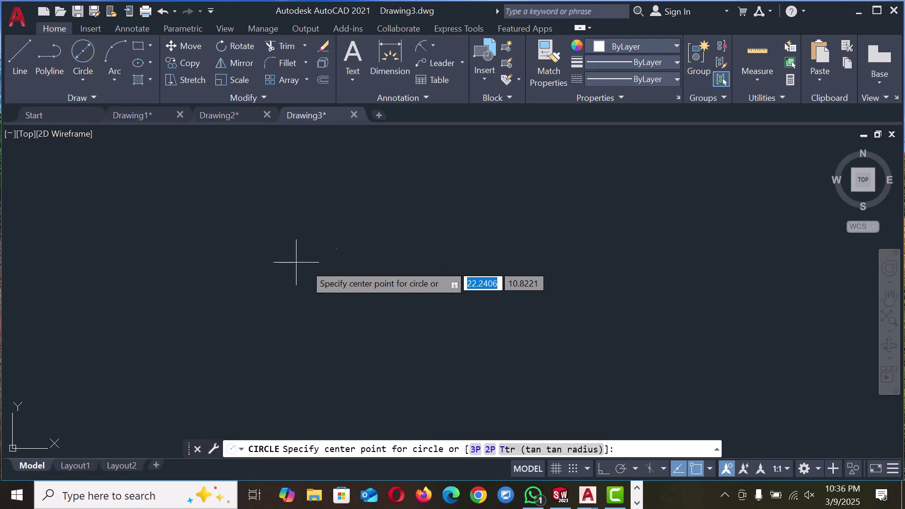
{"action": "left_click", "coordinate": [388, 259]}
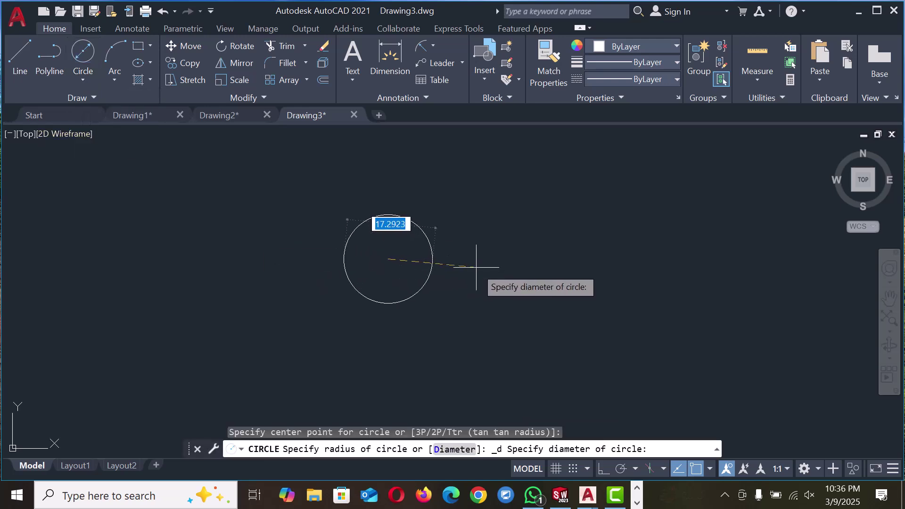
{"action": "type", "text": "90"}
{"action": "key", "text": "Return"}
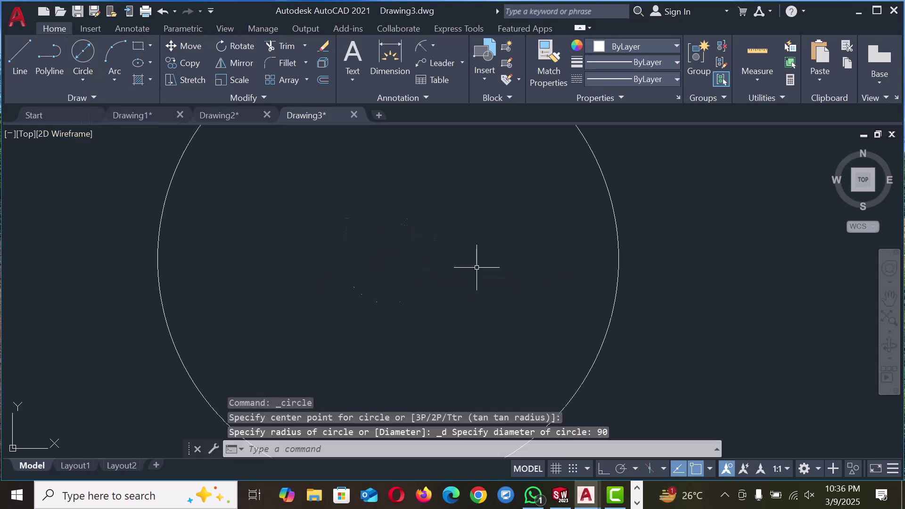
{"action": "scroll", "coordinate": [476, 267], "scroll_direction": "down", "scroll_amount": 4}
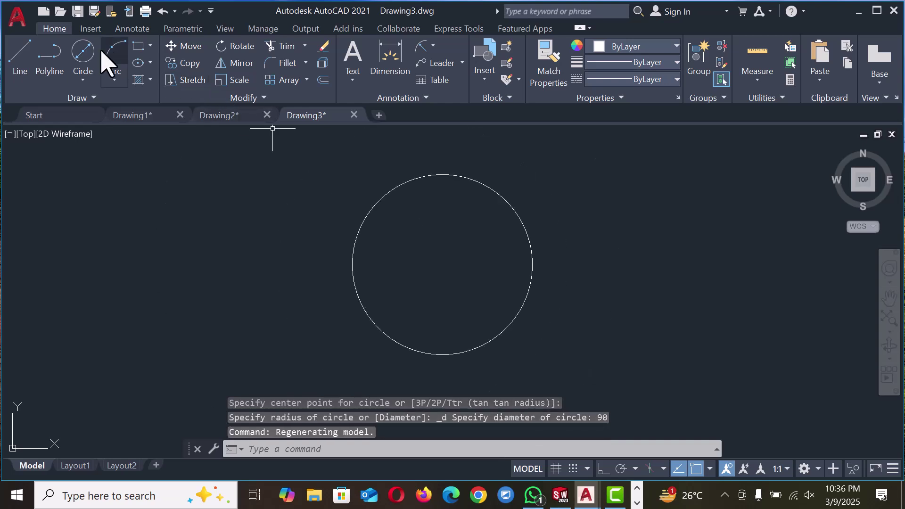
Step: Draw a concentric circle with a diameter of 55 inside the 90-diameter circle
{"action": "left_click", "coordinate": [83, 52]}
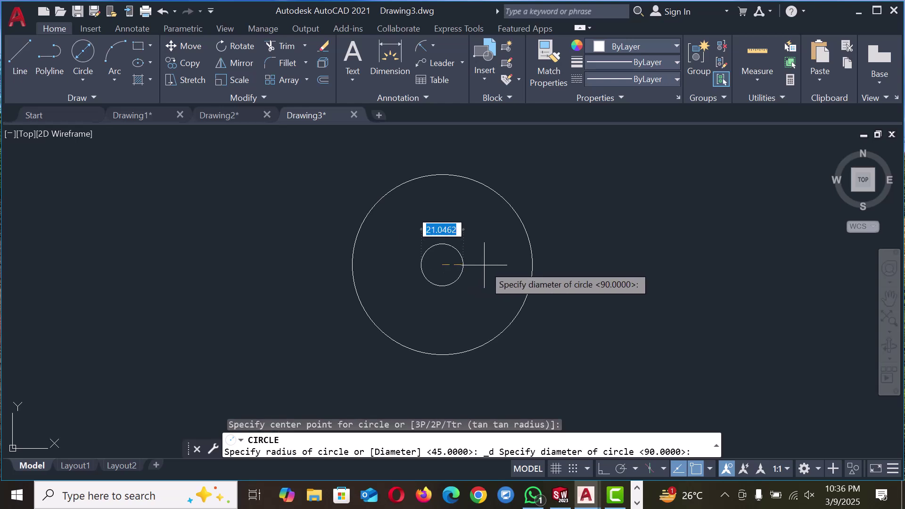
{"action": "key", "text": "Return"}
{"action": "scroll", "coordinate": [484, 265], "scroll_direction": "down", "scroll_amount": 3}
{"action": "scroll", "coordinate": [509, 219], "scroll_direction": "up", "scroll_amount": 2}
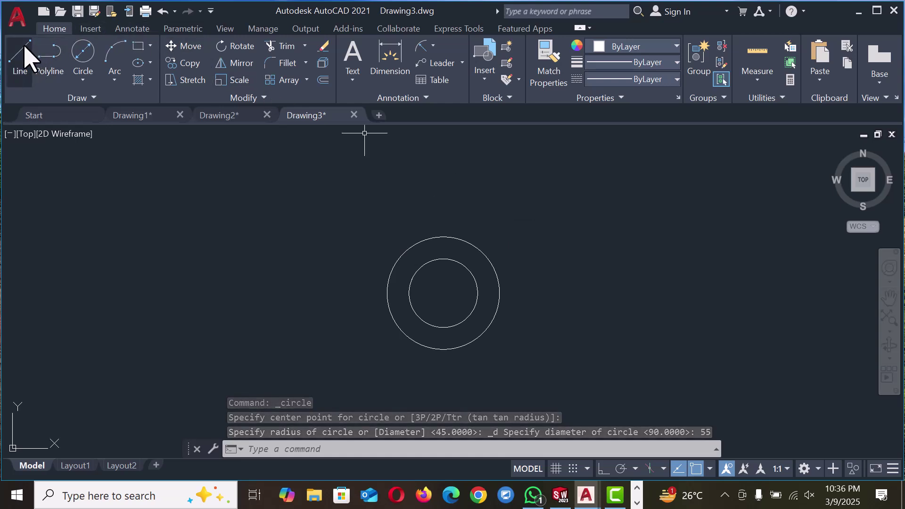
Step: Load the ACAD_ISO02W100 ISO dash linetype into the drawing
{"action": "left_click", "coordinate": [18, 55]}
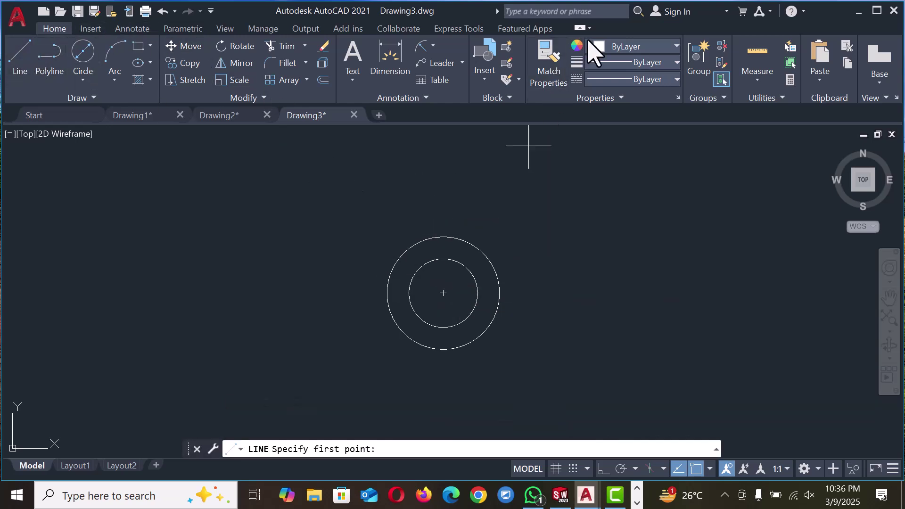
{"action": "left_click", "coordinate": [629, 79]}
{"action": "left_click", "coordinate": [602, 151]}
{"action": "left_click", "coordinate": [564, 125]}
{"action": "key", "text": "Tab"}
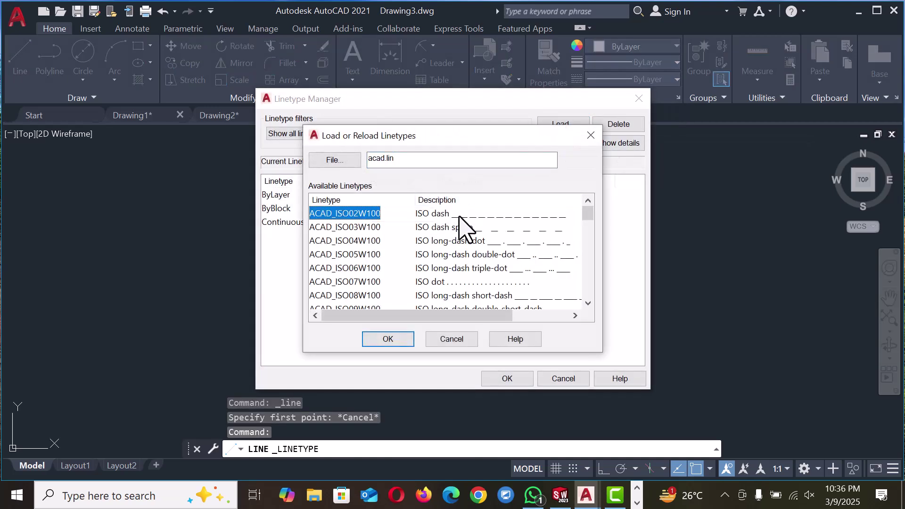
{"action": "left_click", "coordinate": [391, 340]}
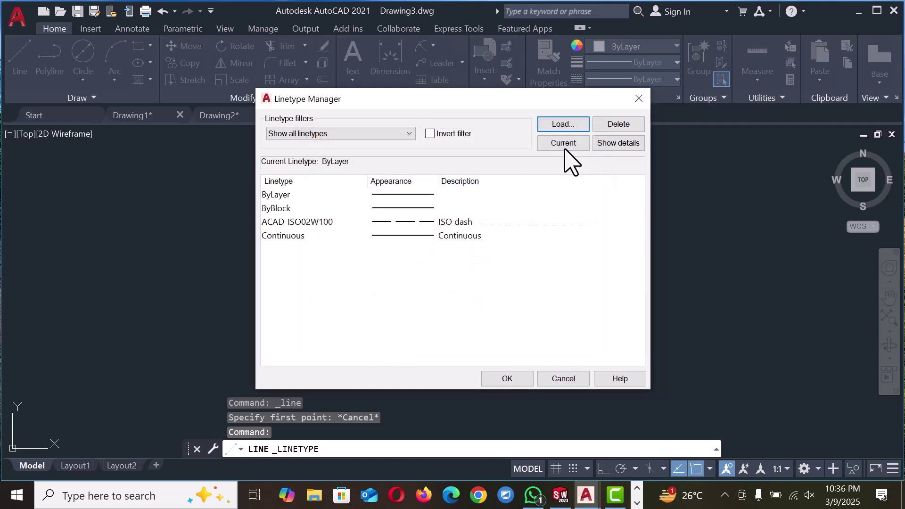
{"action": "left_click", "coordinate": [507, 380]}
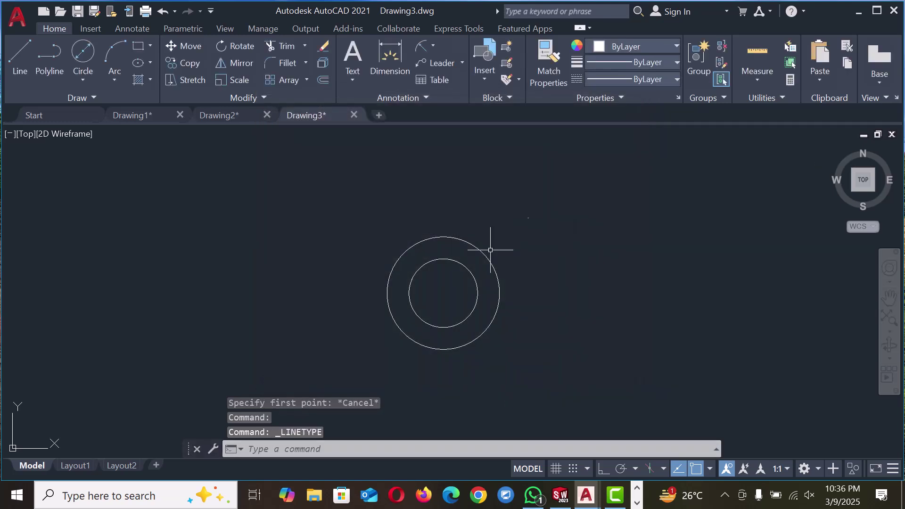
Step: Draw a vertical ACAD_ISO02W100 dashed line with Ortho on, from the circles' center upward past the outer circle
{"action": "left_click", "coordinate": [25, 59]}
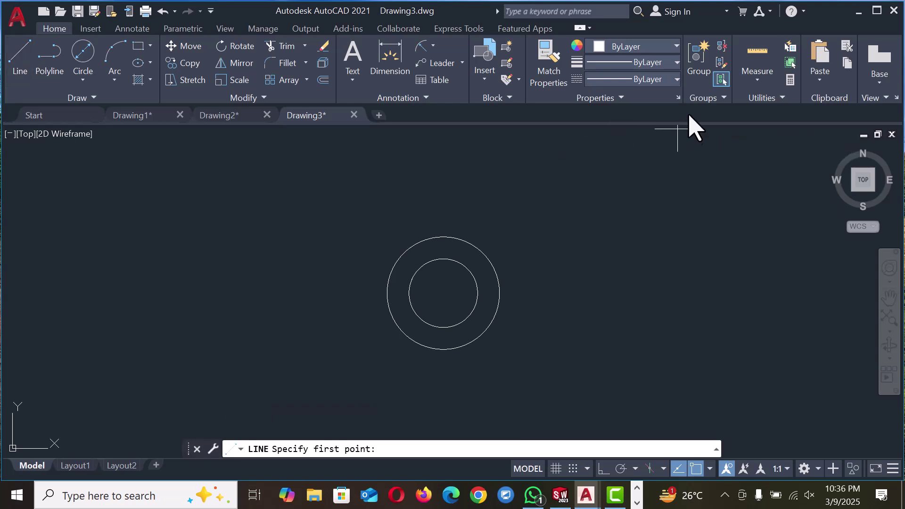
{"action": "left_click", "coordinate": [678, 80]}
{"action": "left_click", "coordinate": [643, 132]}
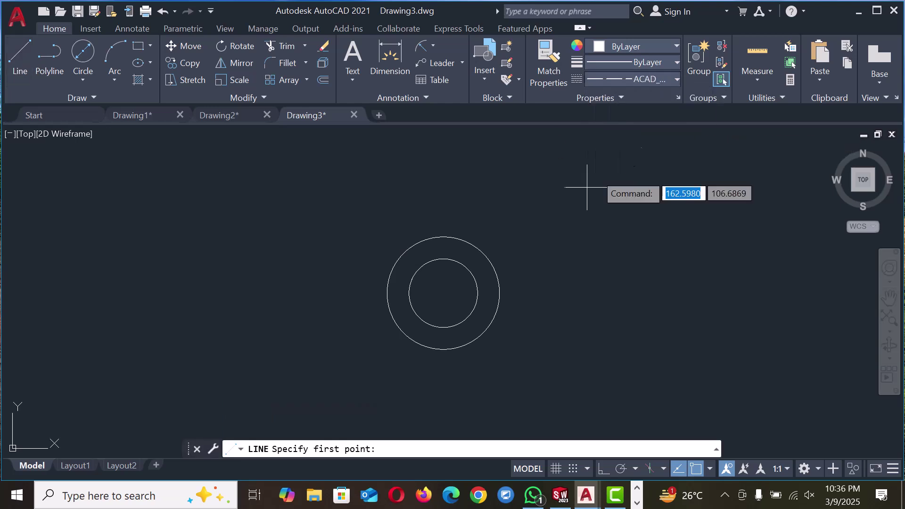
{"action": "left_click", "coordinate": [443, 292]}
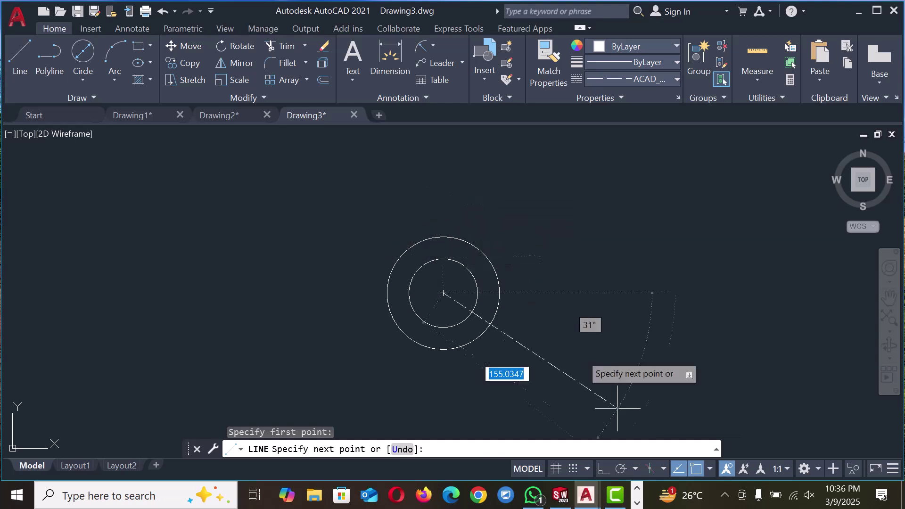
{"action": "left_click", "coordinate": [603, 468]}
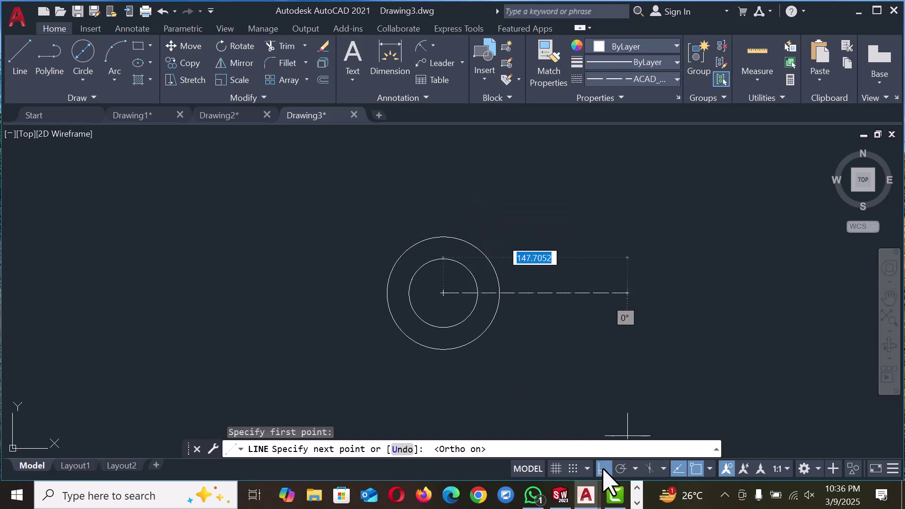
{"action": "left_click", "coordinate": [481, 140]}
{"action": "right_click", "coordinate": [481, 140]}
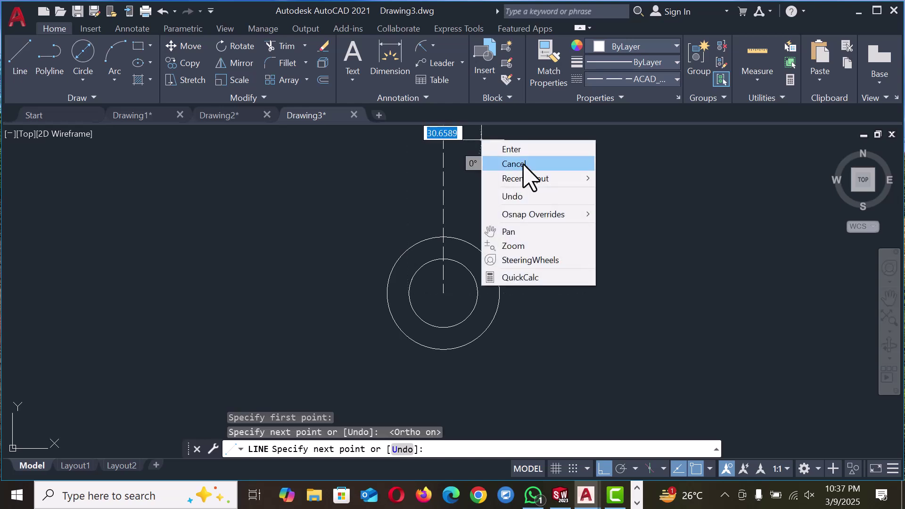
{"action": "left_click", "coordinate": [518, 147]}
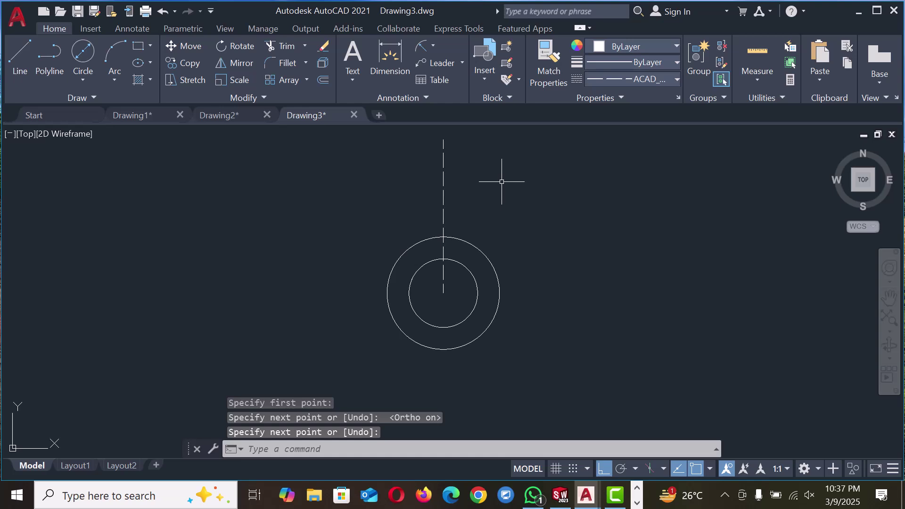
Step: Rotate the vertical dashed line by 30 degrees about the circles' center
{"action": "left_click", "coordinate": [443, 199]}
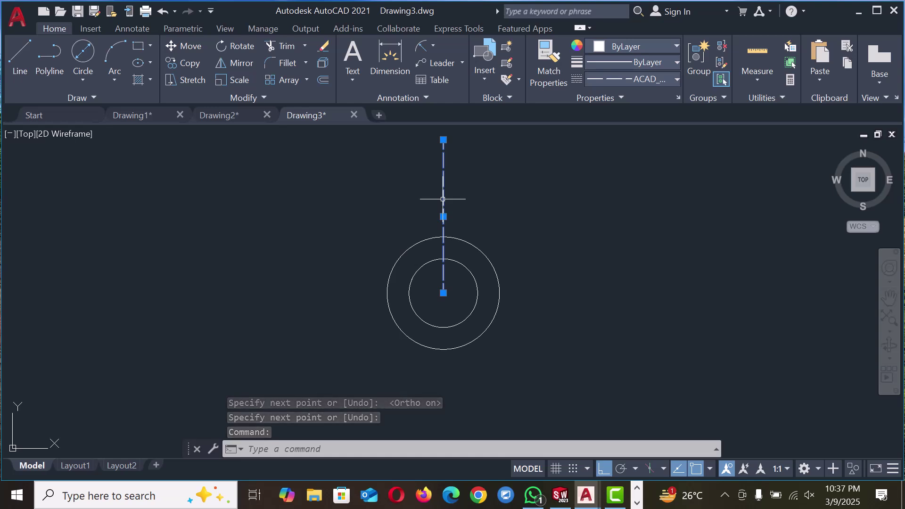
{"action": "key", "text": "Escape"}
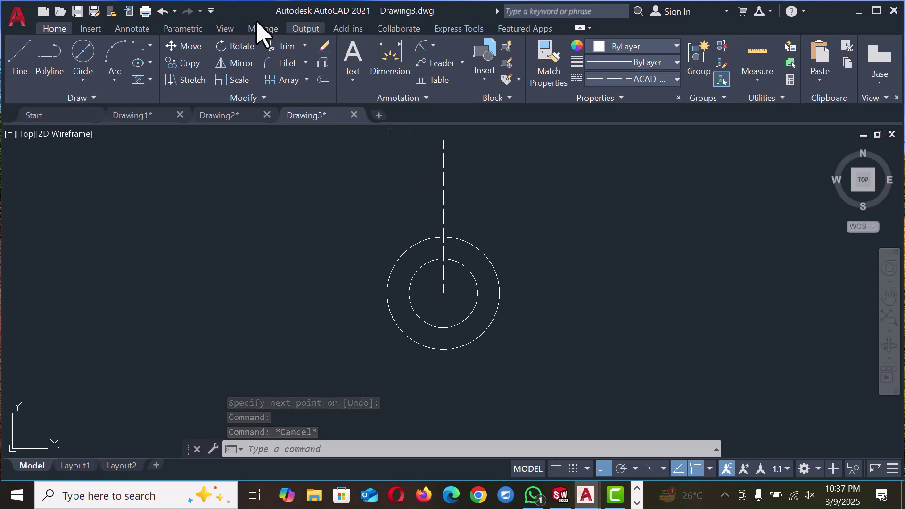
{"action": "left_click", "coordinate": [238, 46]}
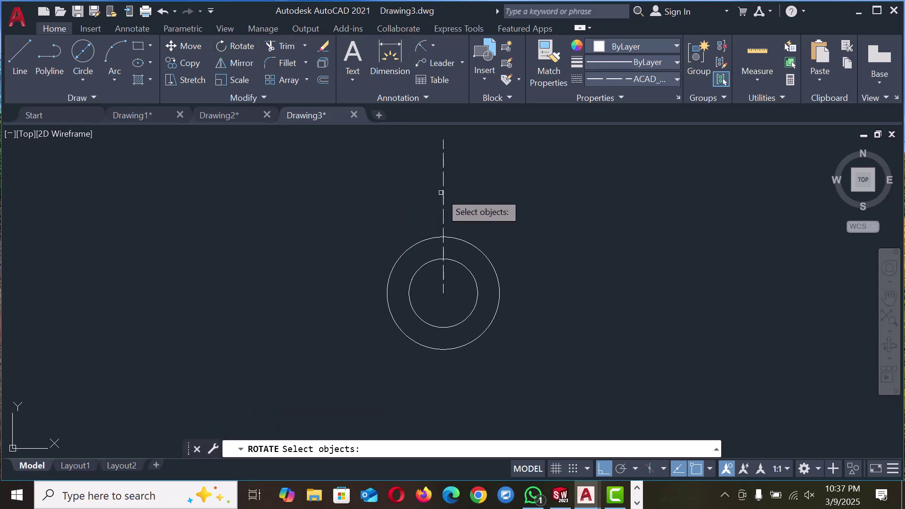
{"action": "left_click", "coordinate": [441, 192]}
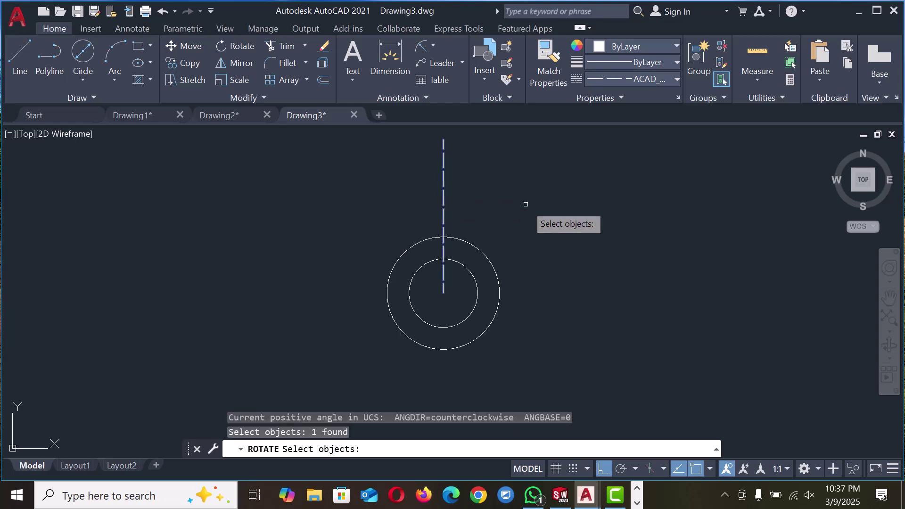
{"action": "key", "text": "Return"}
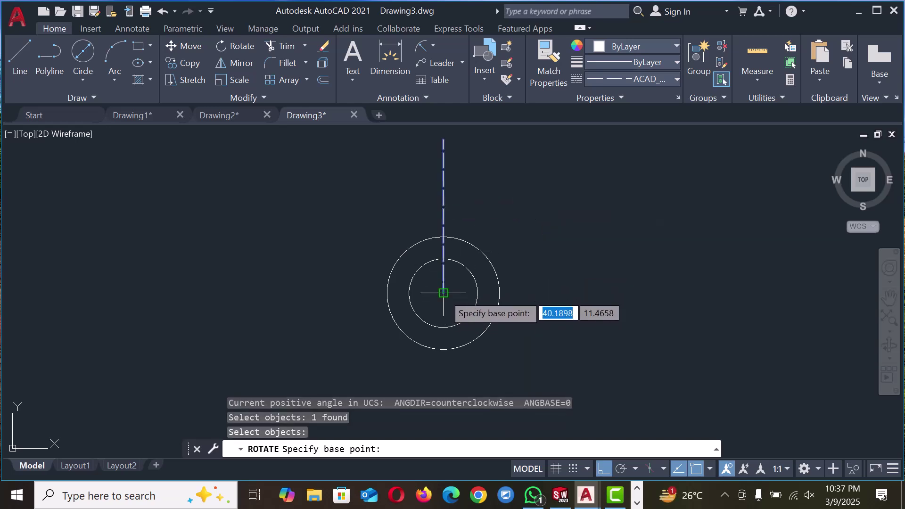
{"action": "left_click", "coordinate": [443, 293]}
{"action": "type", "text": "30"}
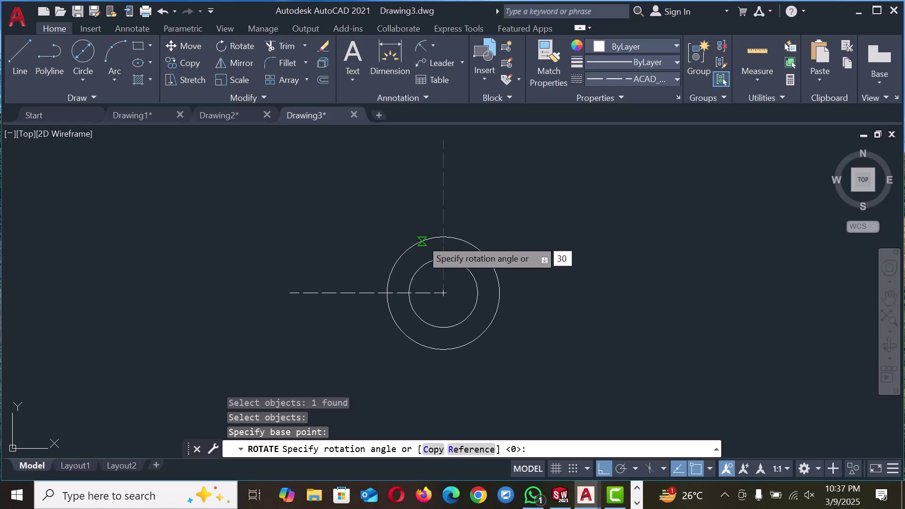
{"action": "key", "text": "Return"}
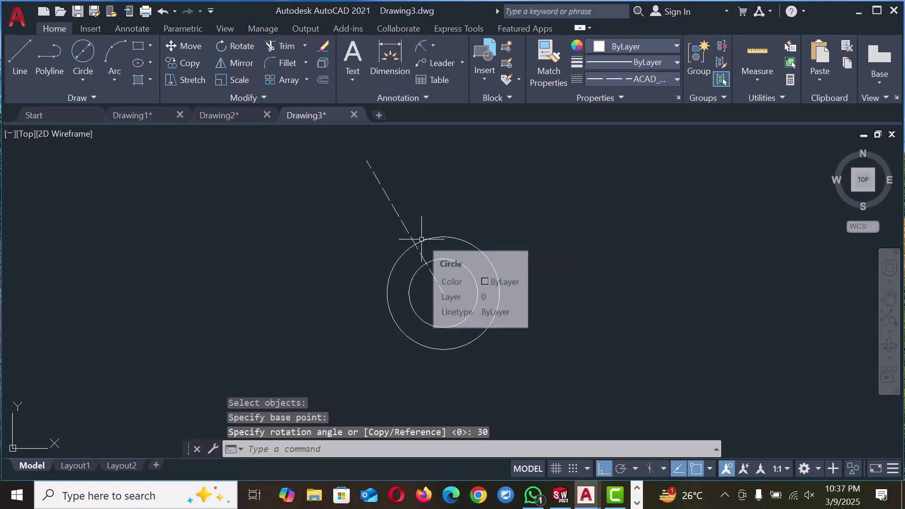
Step: Turn off Ortho mode and set the current linetype to ByLayer, ending the line command without drawing a segment
{"action": "left_click", "coordinate": [19, 66]}
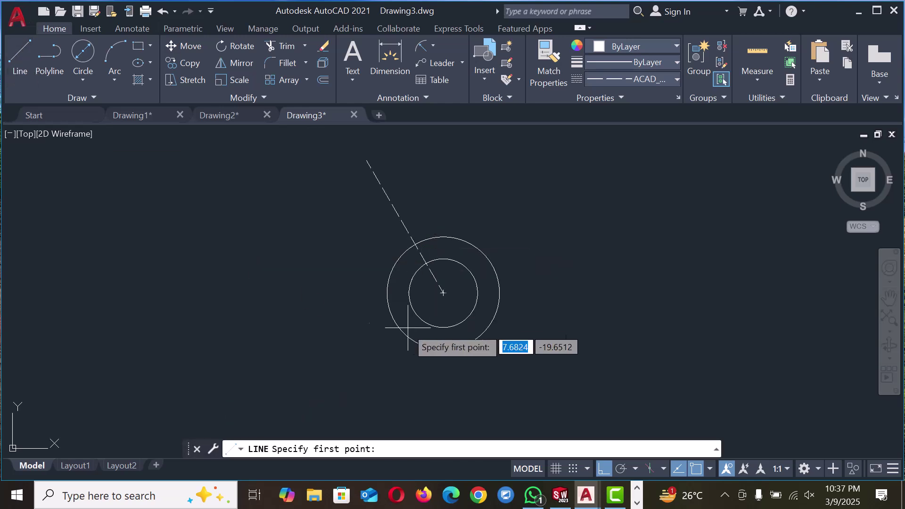
{"action": "left_click", "coordinate": [443, 292]}
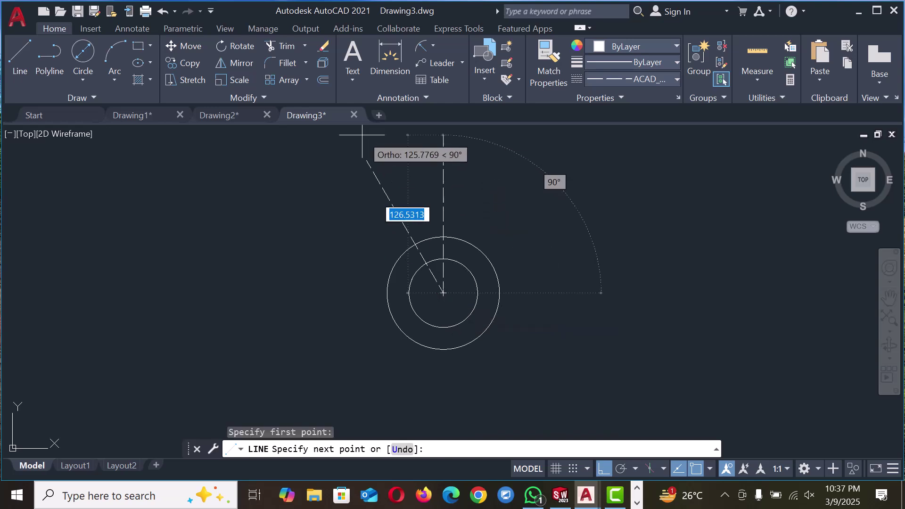
{"action": "left_click", "coordinate": [603, 470]}
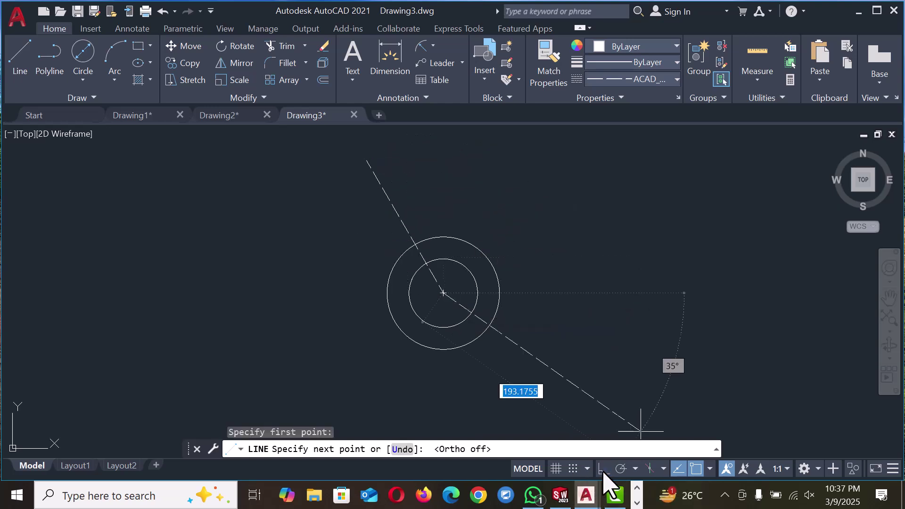
{"action": "left_click", "coordinate": [665, 79]}
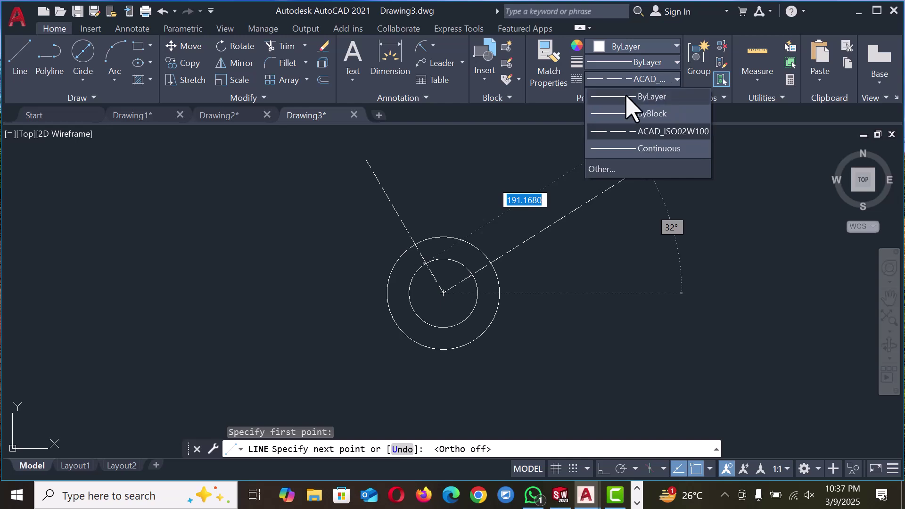
{"action": "left_click", "coordinate": [622, 96]}
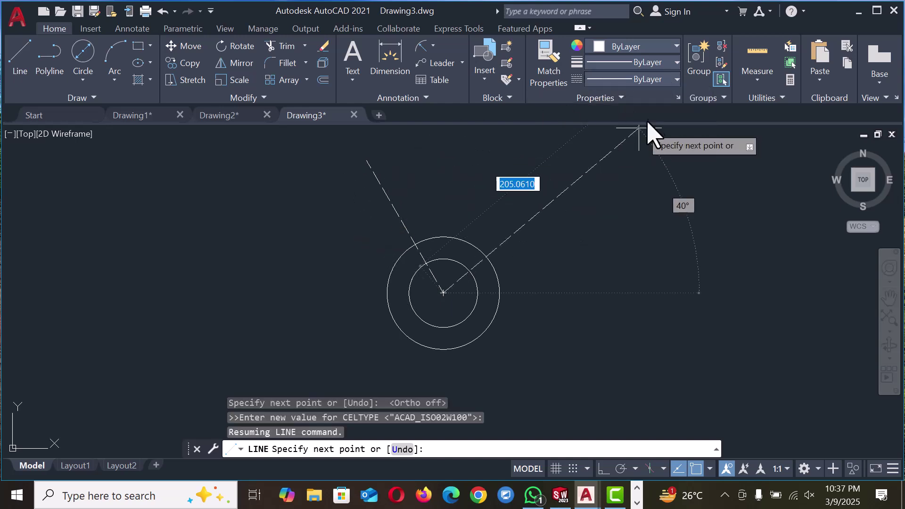
{"action": "left_click", "coordinate": [650, 79]}
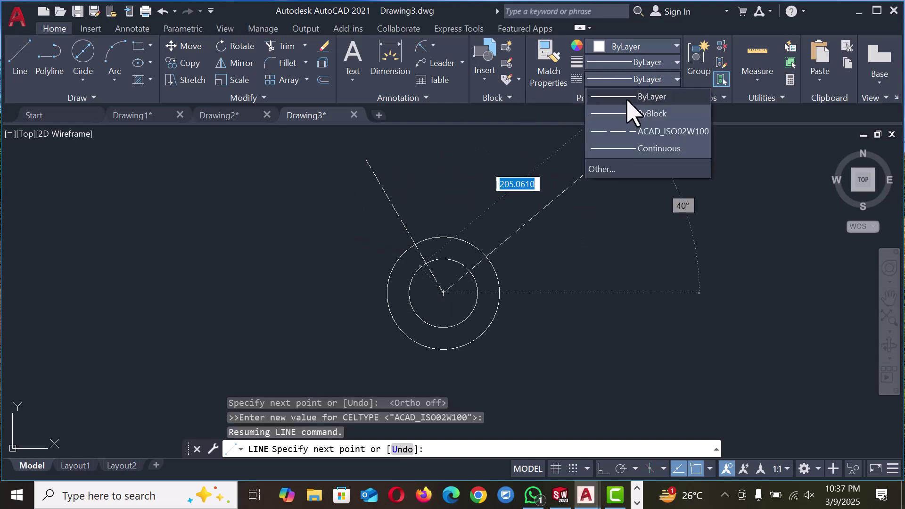
{"action": "left_click", "coordinate": [628, 99]}
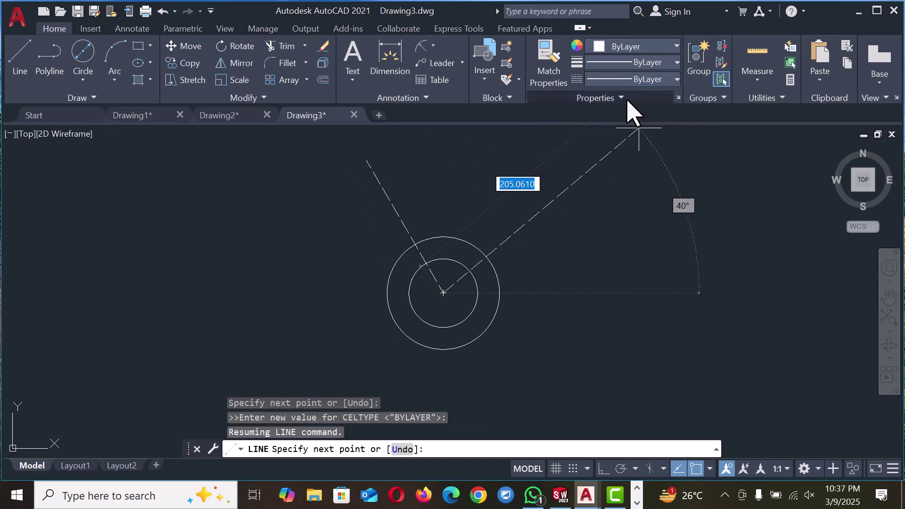
{"action": "right_click", "coordinate": [499, 194]}
{"action": "left_click", "coordinate": [548, 204]}
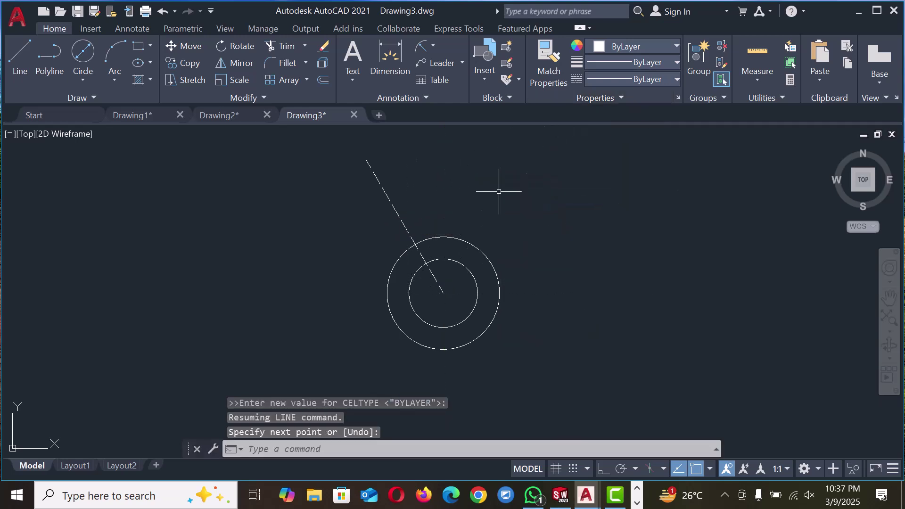
Step: Delete the angled dashed line running from the circles' center
{"action": "scroll", "coordinate": [467, 186], "scroll_direction": "up", "scroll_amount": 2}
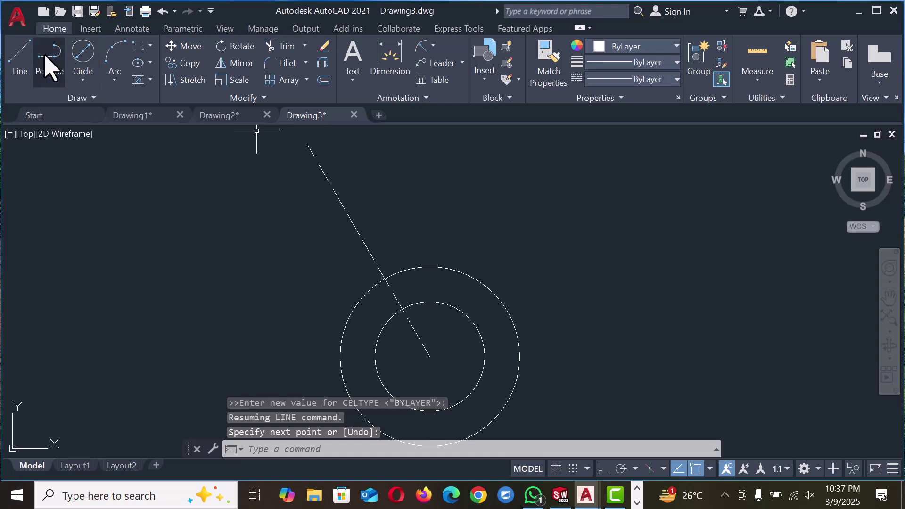
{"action": "scroll", "coordinate": [345, 203], "scroll_direction": "down", "scroll_amount": 2}
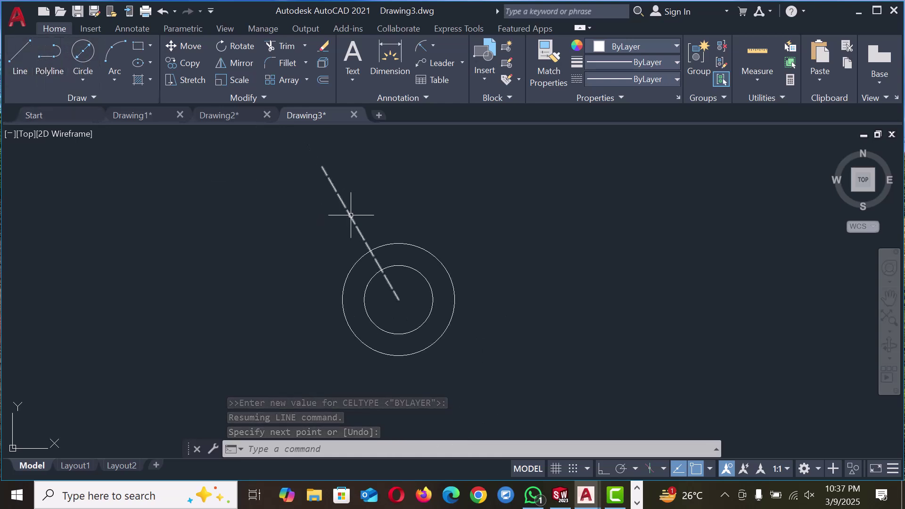
{"action": "left_click", "coordinate": [350, 215]}
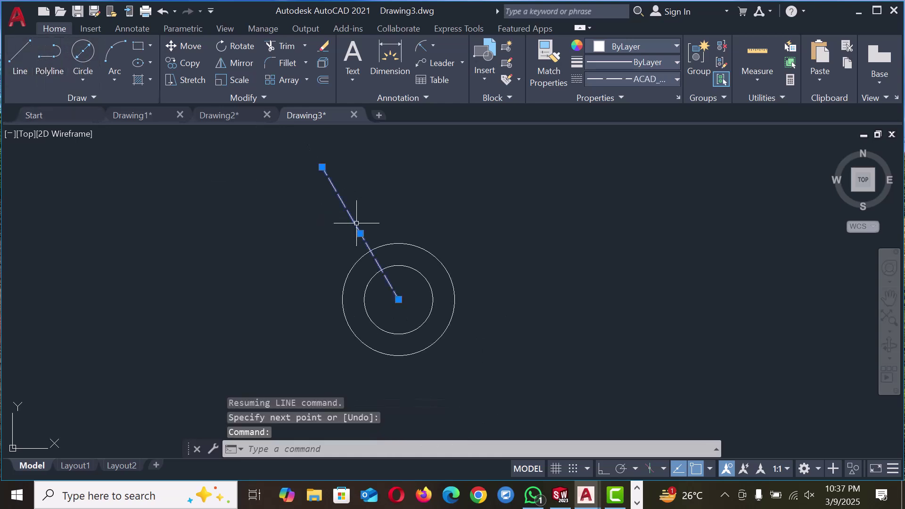
{"action": "key", "text": "Delete"}
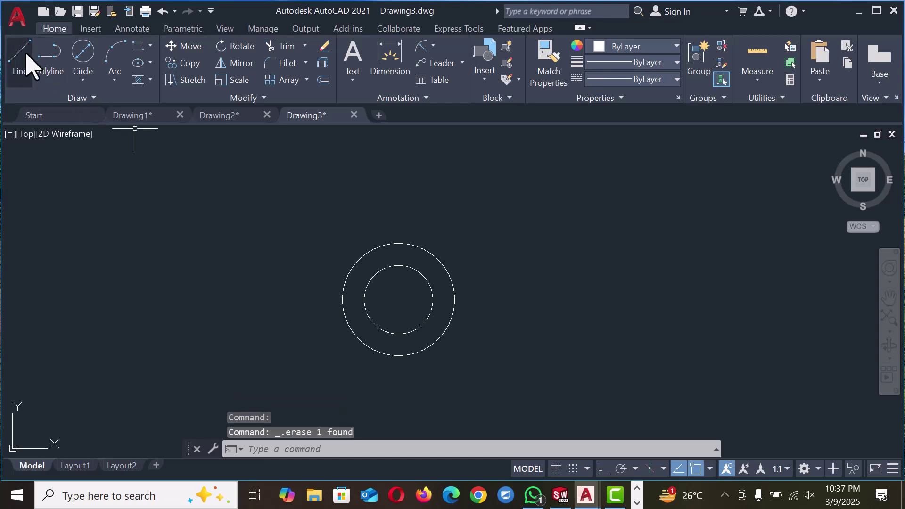
Step: Draw a vertical line 60 units long upward from the circles' center with Ortho on
{"action": "left_click", "coordinate": [22, 52]}
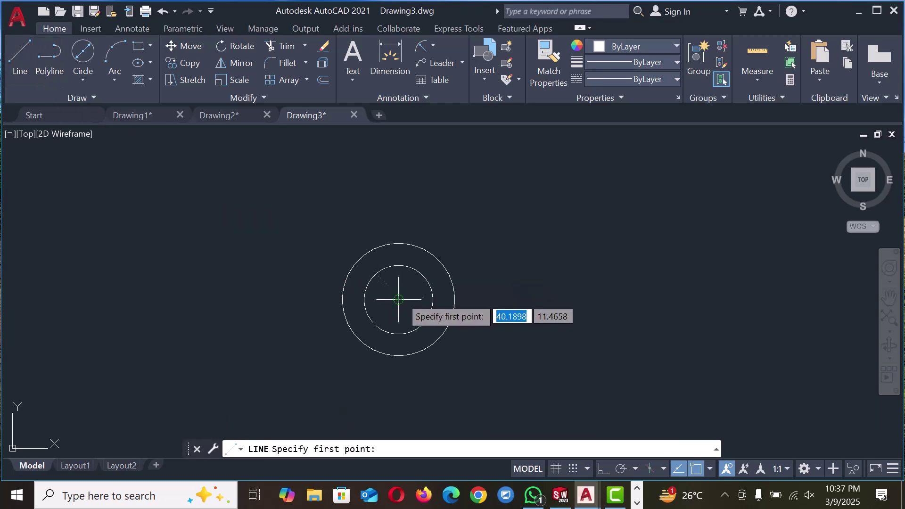
{"action": "left_click", "coordinate": [398, 300]}
{"action": "left_click", "coordinate": [604, 467]}
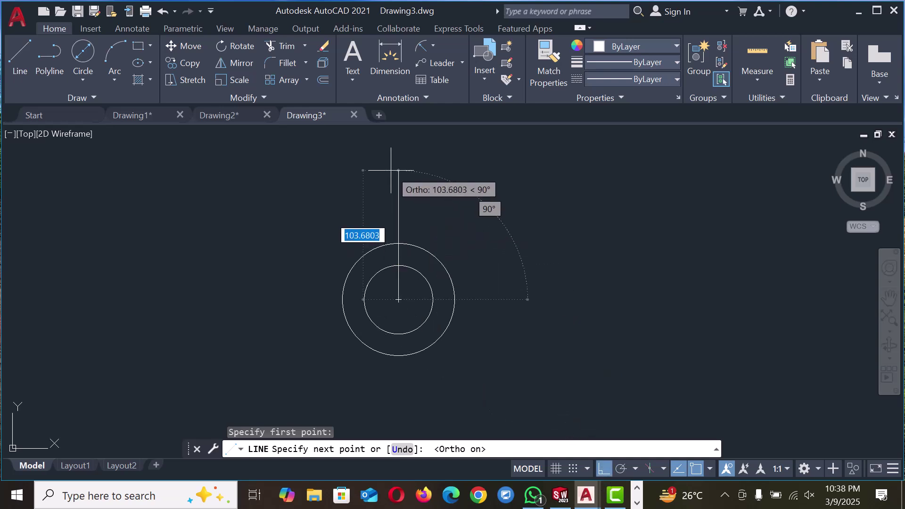
{"action": "type", "text": "6"}
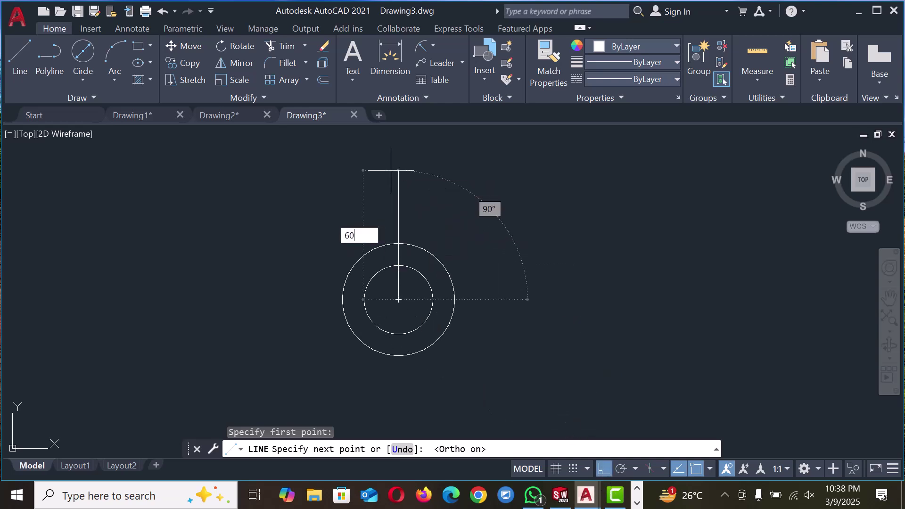
{"action": "type", "text": "0"}
{"action": "key", "text": "Return"}
{"action": "key", "text": "Return"}
Step: Rotate the vertical line by 30 degrees about the circles' center
{"action": "scroll", "coordinate": [399, 314], "scroll_direction": "up", "scroll_amount": 2}
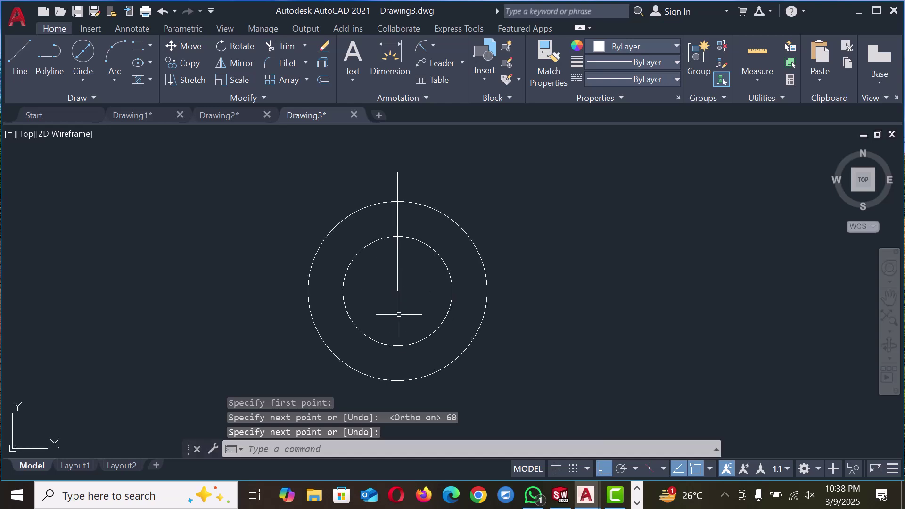
{"action": "left_click", "coordinate": [244, 48]}
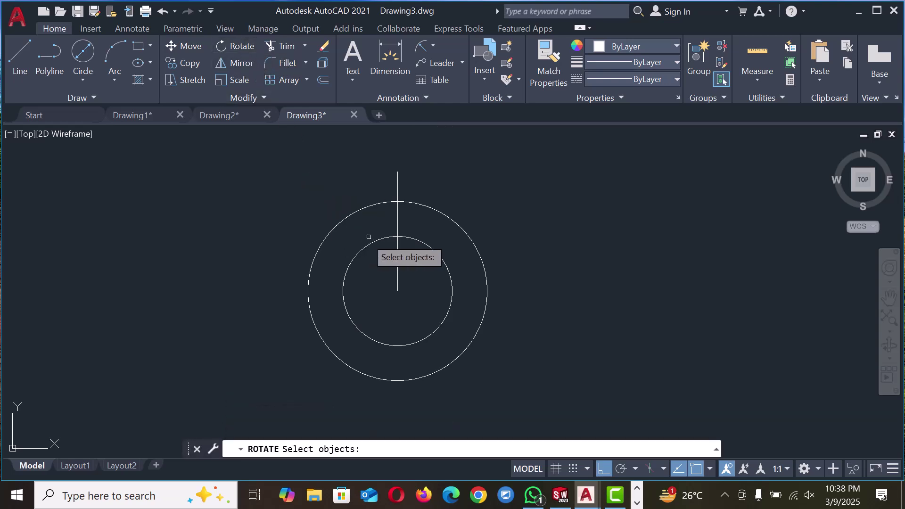
{"action": "left_click", "coordinate": [398, 212]}
{"action": "key", "text": "Return"}
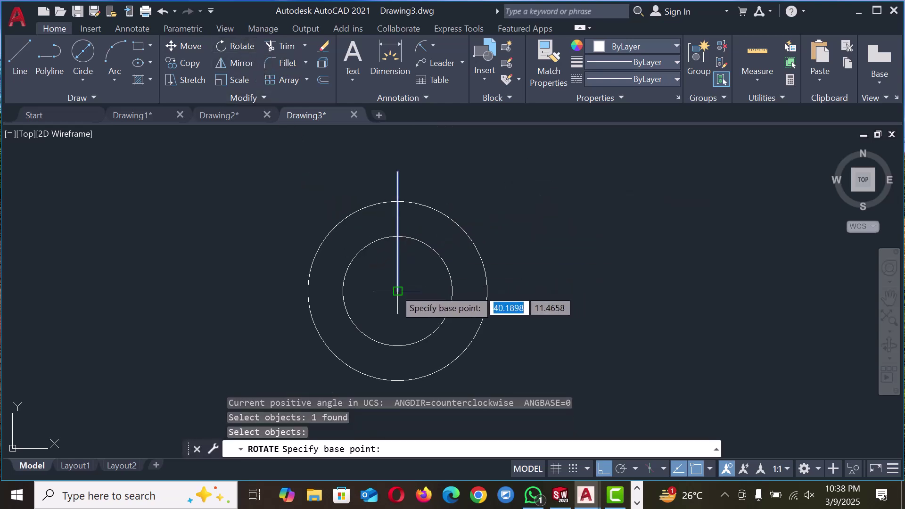
{"action": "left_click", "coordinate": [397, 291]}
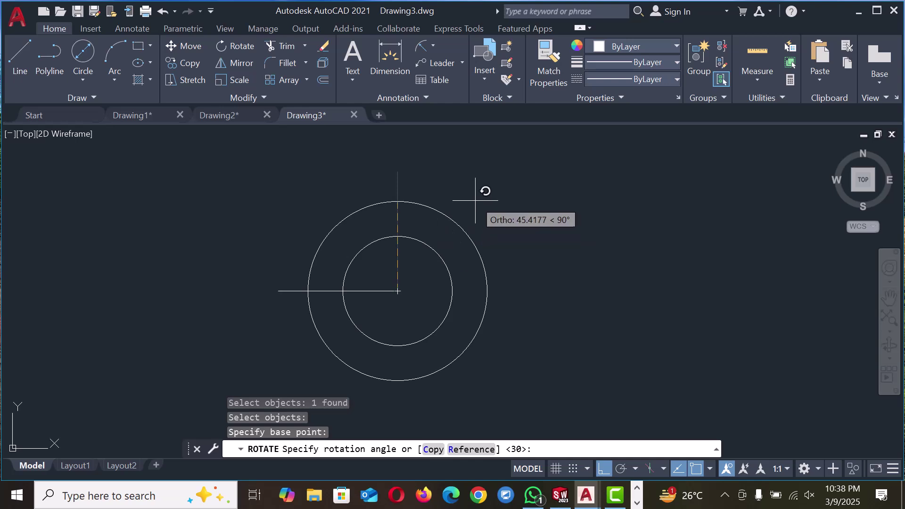
{"action": "type", "text": "30"}
{"action": "key", "text": "Return"}
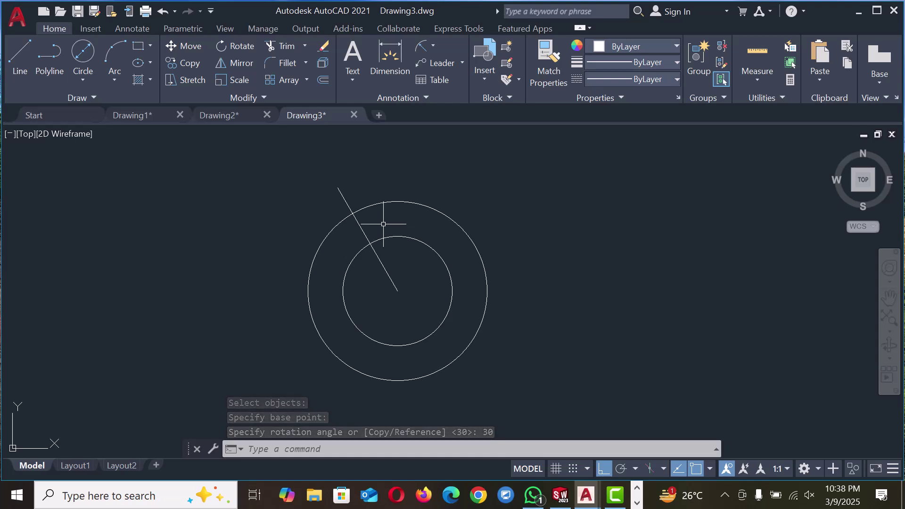
Step: Draw two concentric circles with diameters 36 and 20, centered on the angled line's upper end
{"action": "mouse_move", "coordinate": [363, 230]}
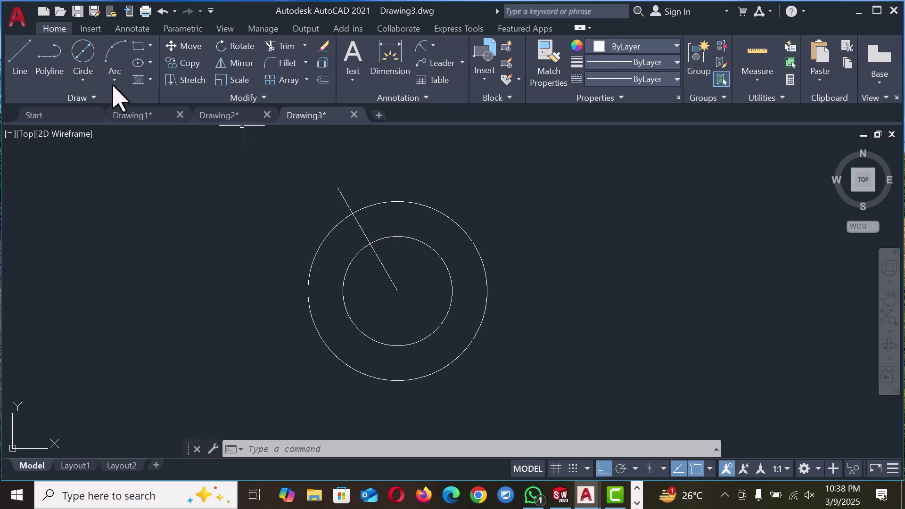
{"action": "left_click", "coordinate": [81, 60]}
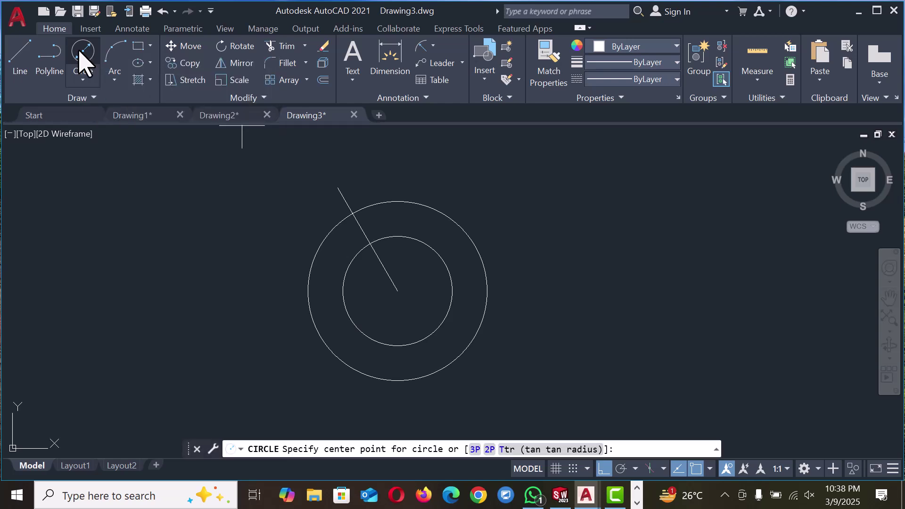
{"action": "left_click", "coordinate": [337, 188]}
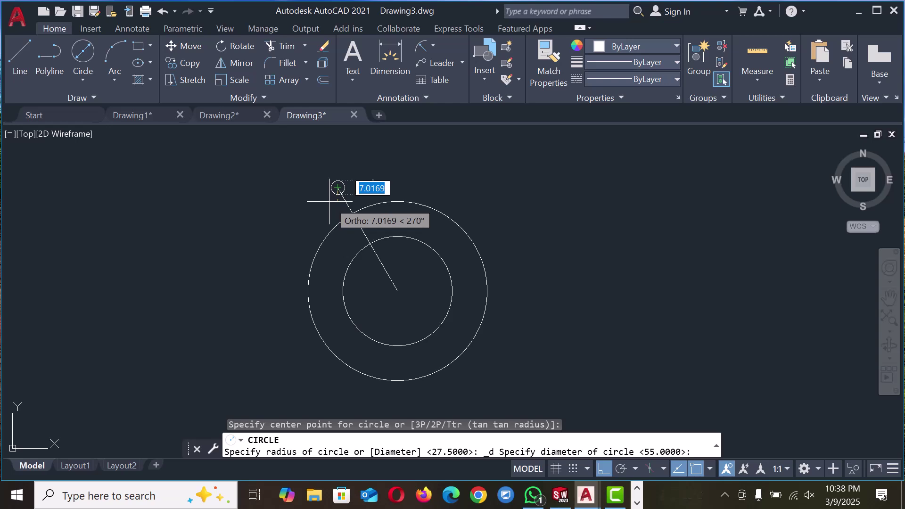
{"action": "type", "text": "36"}
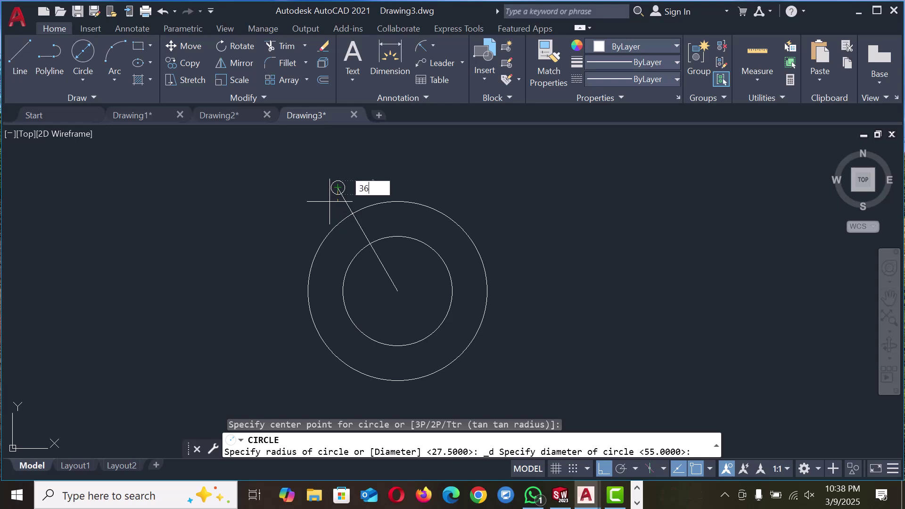
{"action": "key", "text": "Return"}
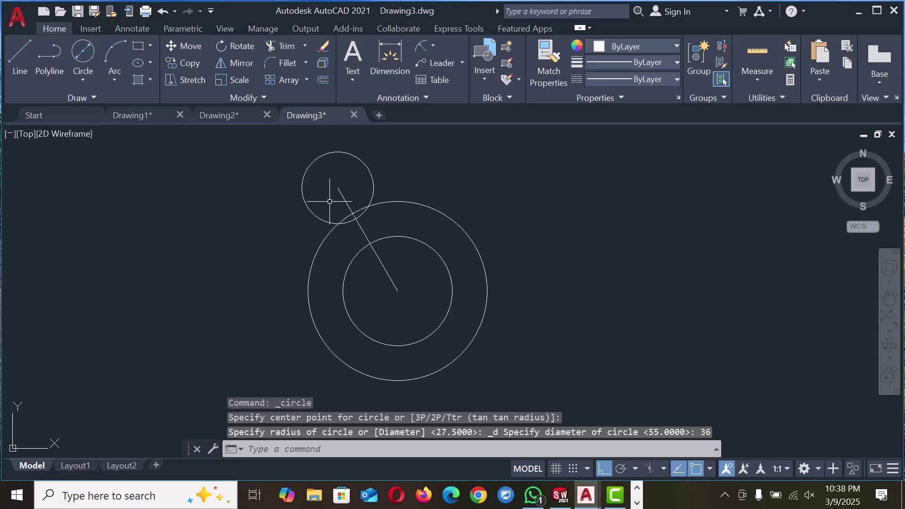
{"action": "left_click", "coordinate": [88, 69]}
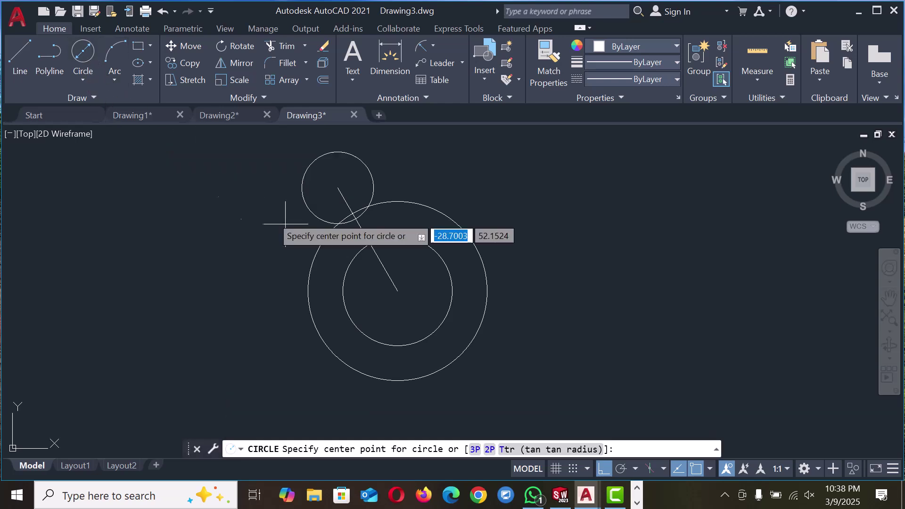
{"action": "left_click", "coordinate": [338, 188]}
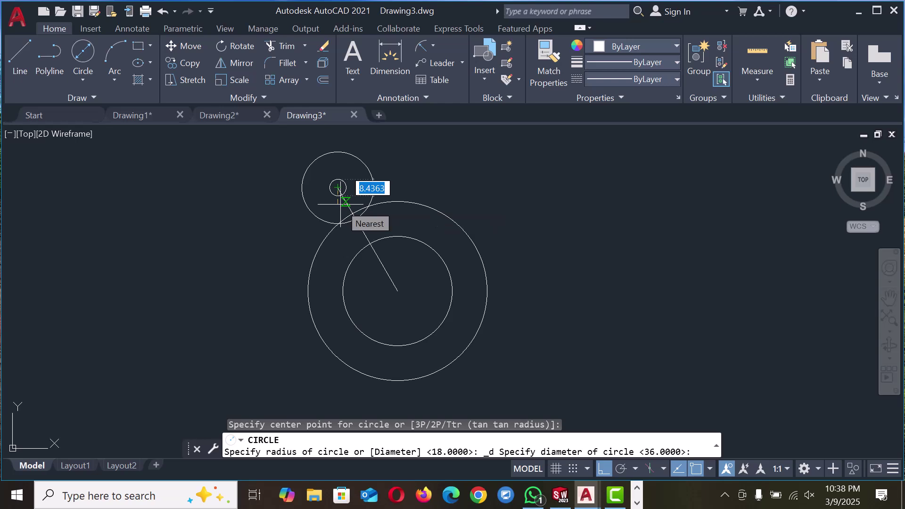
{"action": "type", "text": "20"}
{"action": "key", "text": "Return"}
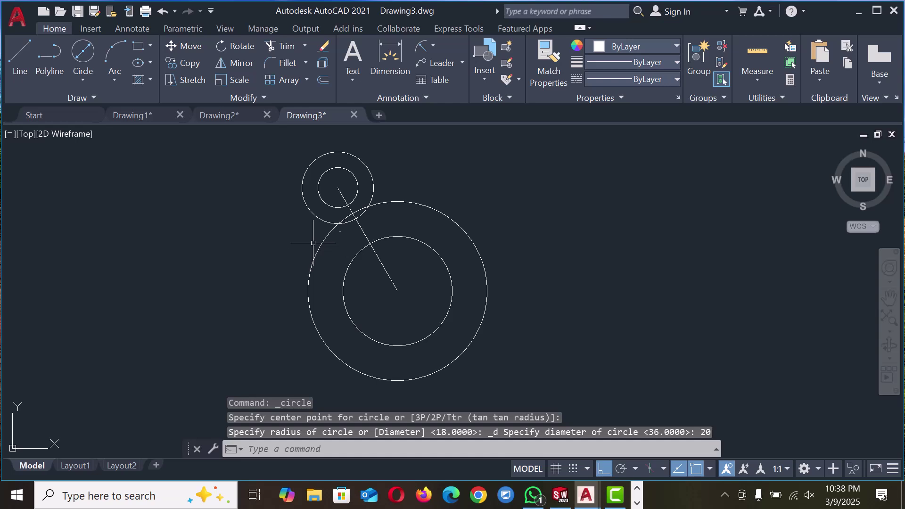
Step: Offset the angled line by 18 toward its lower-left side, tangent to the 36-diameter circle
{"action": "left_click", "coordinate": [323, 79]}
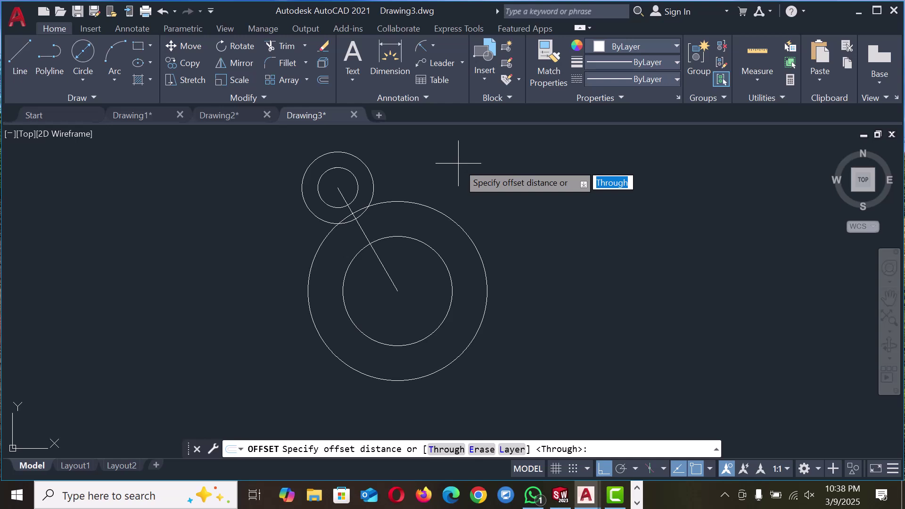
{"action": "type", "text": "1"}
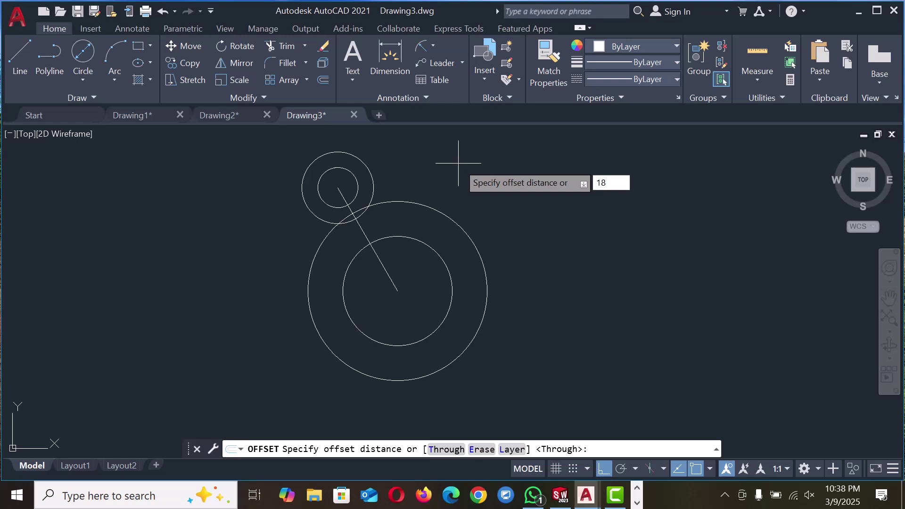
{"action": "type", "text": "8"}
{"action": "key", "text": "Return"}
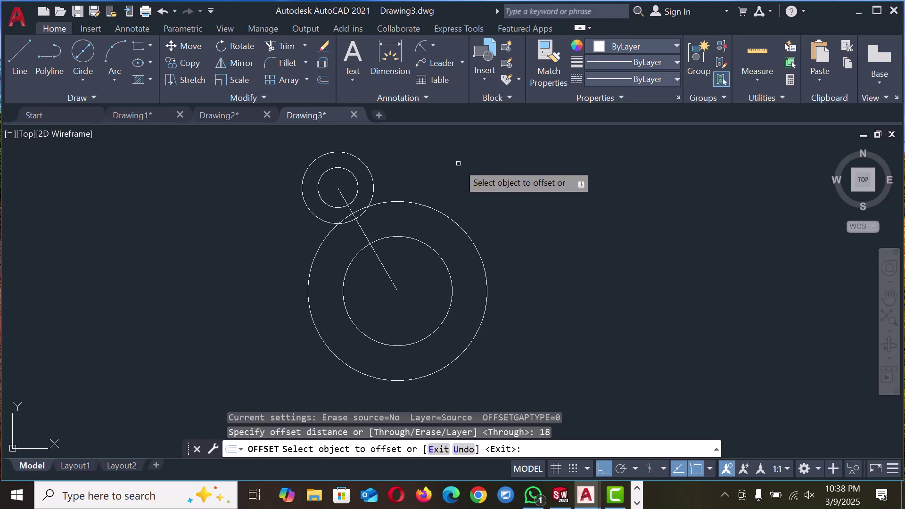
{"action": "left_click", "coordinate": [364, 235]}
{"action": "left_click", "coordinate": [335, 238]}
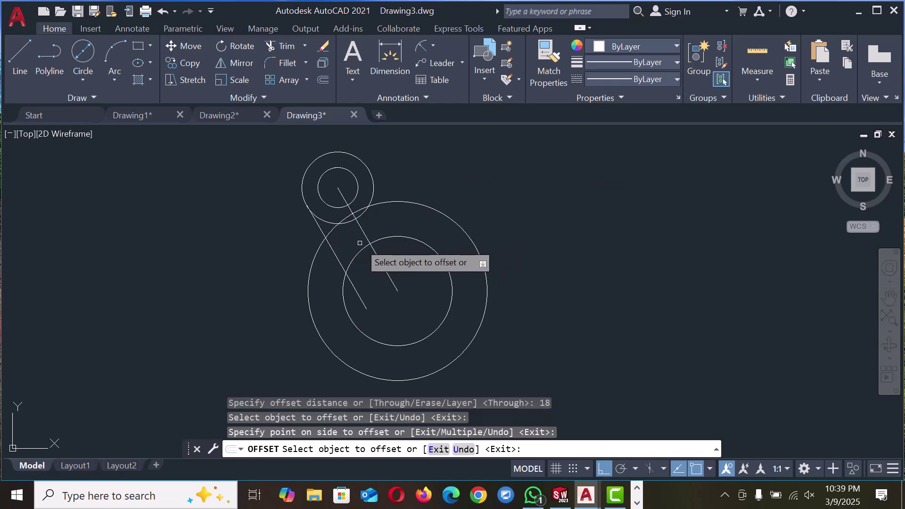
{"action": "right_click", "coordinate": [496, 176]}
{"action": "left_click", "coordinate": [520, 184]}
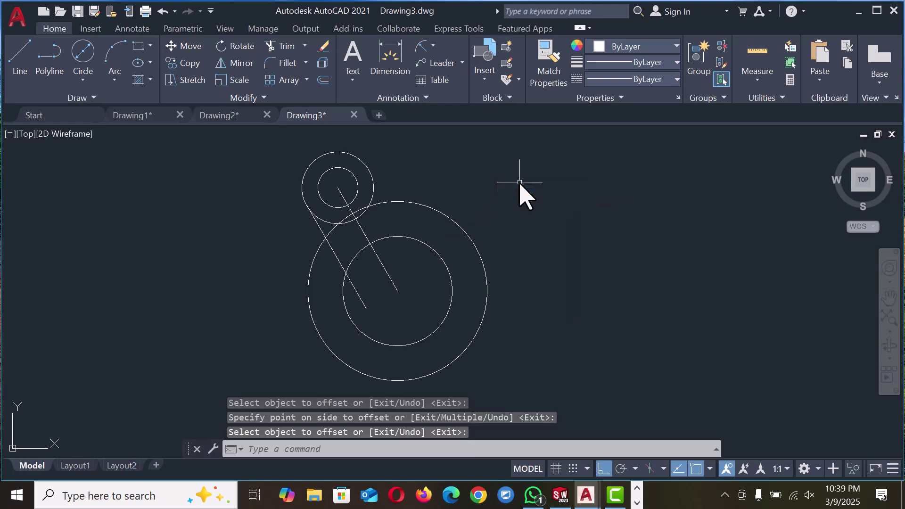
Step: Offset the angled center line by 4 to both sides
{"action": "scroll", "coordinate": [356, 236], "scroll_direction": "up", "scroll_amount": 2}
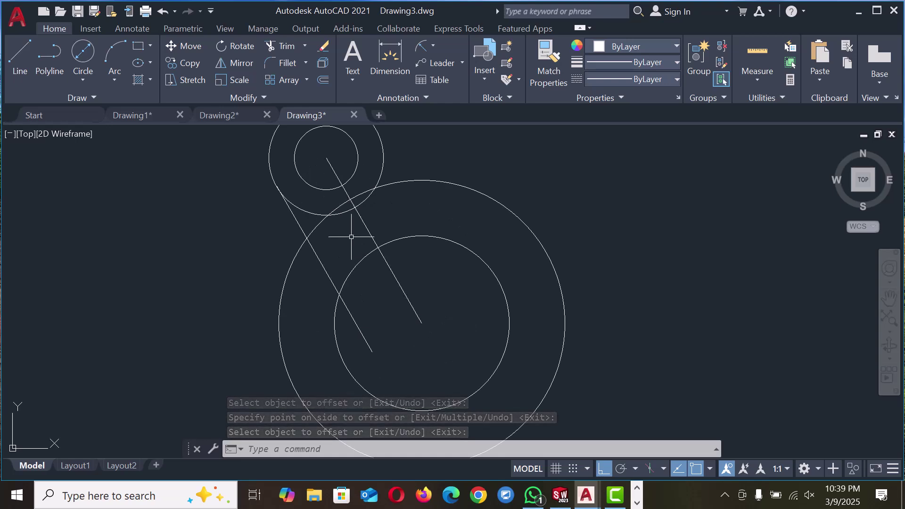
{"action": "left_click", "coordinate": [322, 80]}
{"action": "type", "text": "4"}
{"action": "key", "text": "Return"}
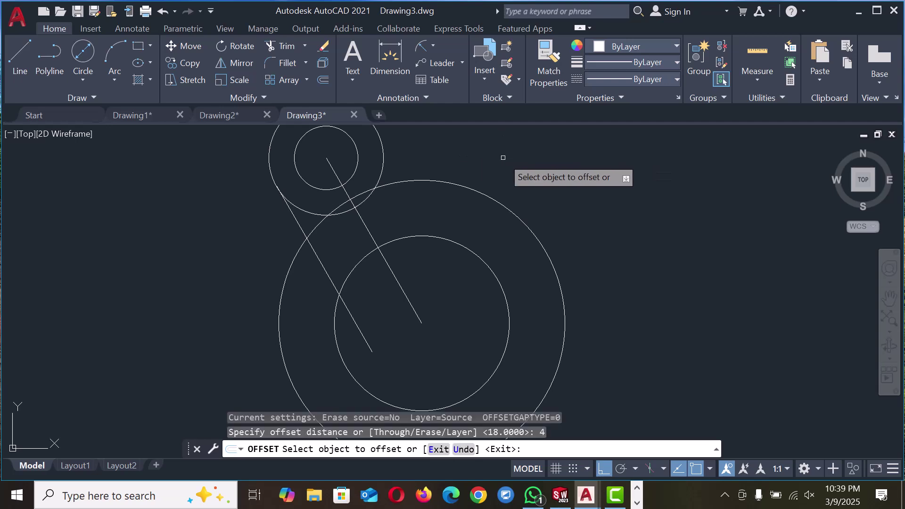
{"action": "left_click", "coordinate": [364, 220]}
{"action": "left_click", "coordinate": [352, 239]}
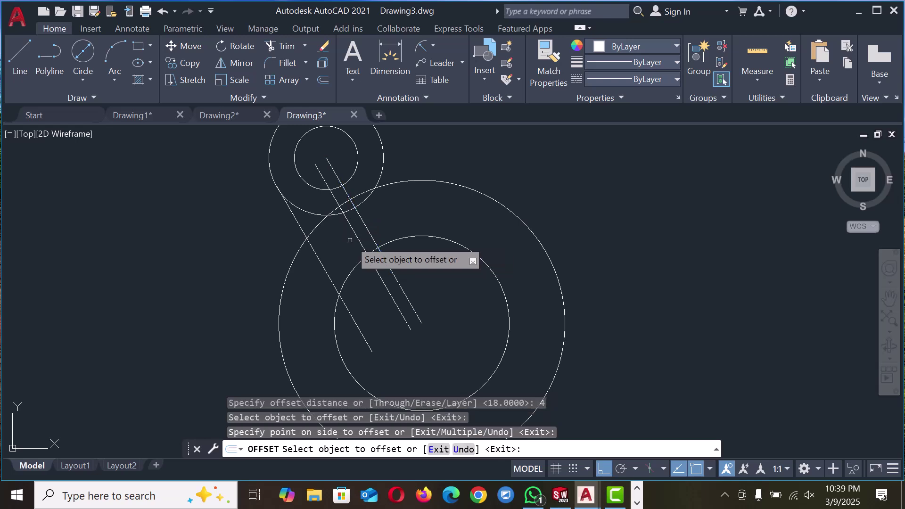
{"action": "left_click", "coordinate": [369, 233]}
{"action": "left_click", "coordinate": [391, 225]}
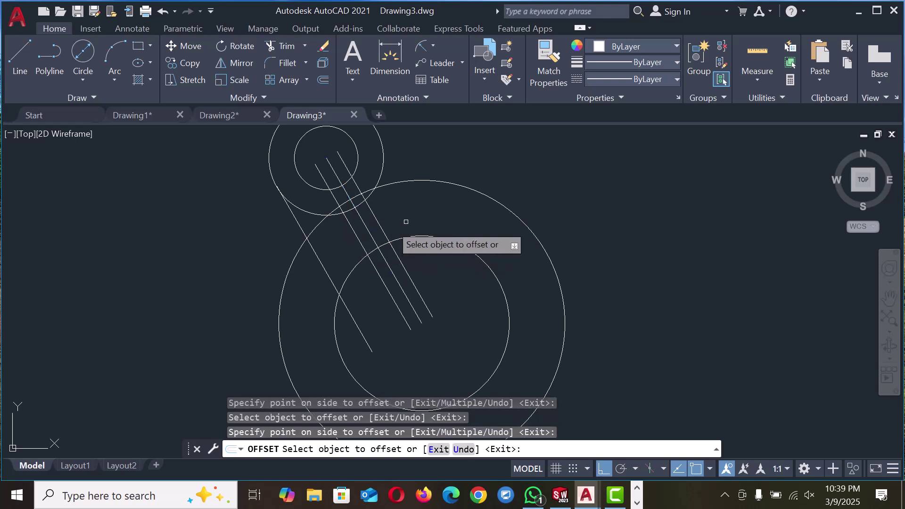
{"action": "right_click", "coordinate": [552, 211]}
{"action": "left_click", "coordinate": [582, 219]}
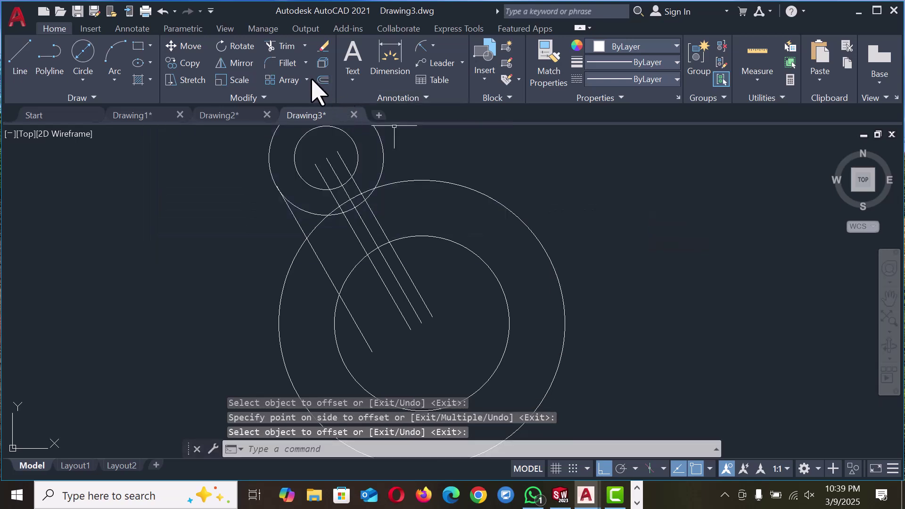
Step: Fillet the outer offset line and the large outer circle with a radius of 5
{"action": "left_click", "coordinate": [294, 67]}
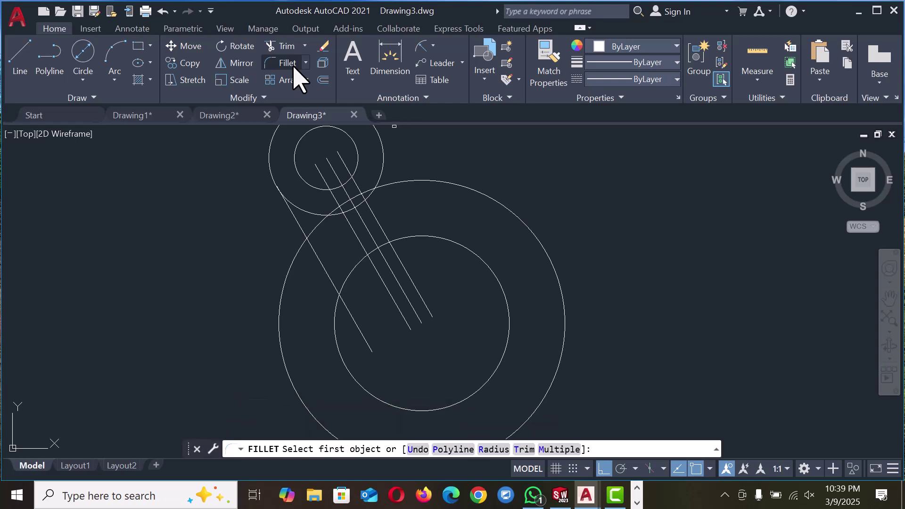
{"action": "left_click", "coordinate": [494, 450]}
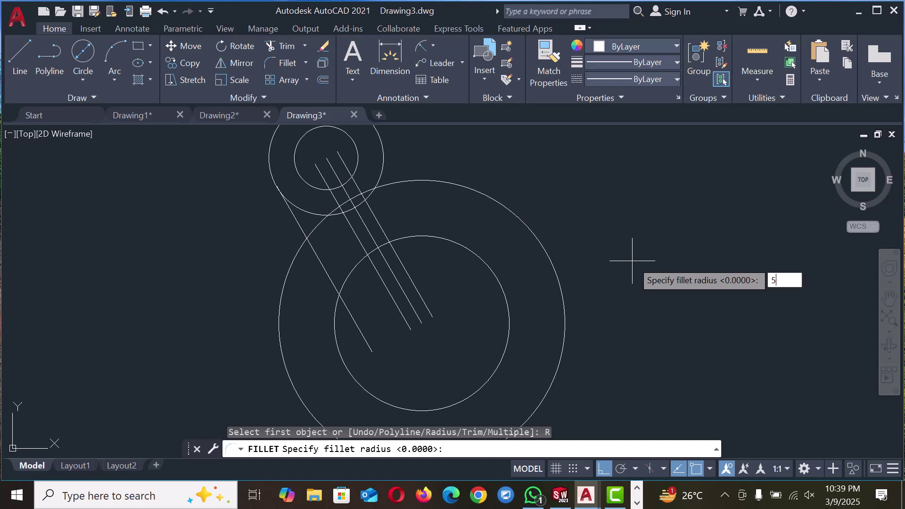
{"action": "type", "text": "5"}
{"action": "key", "text": "Return"}
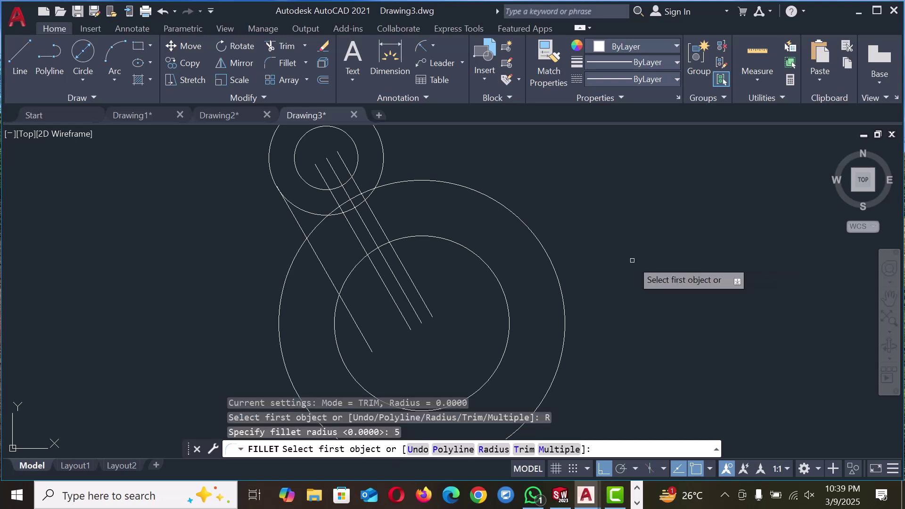
{"action": "left_click", "coordinate": [309, 243]}
{"action": "left_click", "coordinate": [299, 248]}
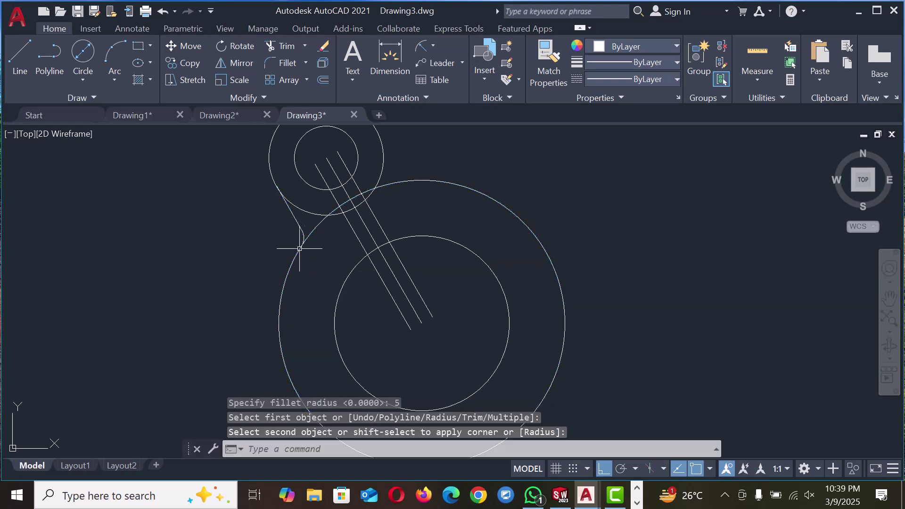
{"action": "scroll", "coordinate": [610, 226], "scroll_direction": "down", "scroll_amount": 2}
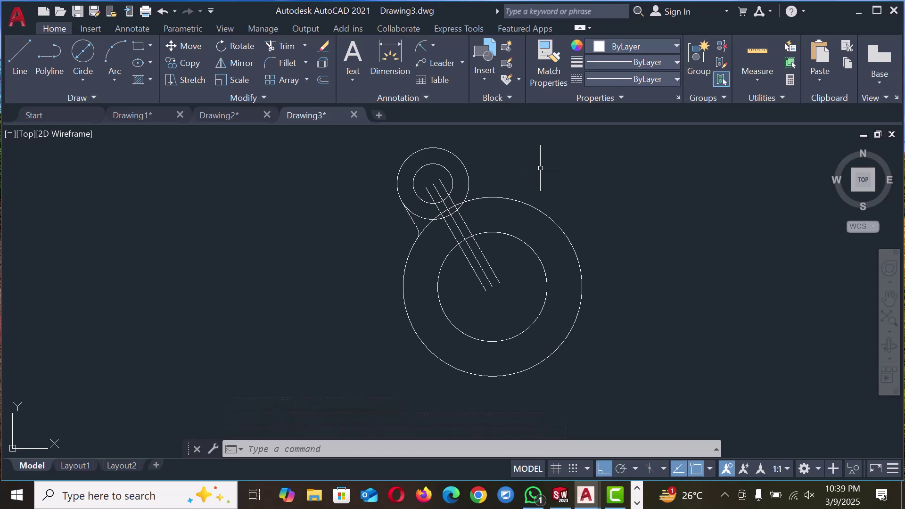
Step: Trim the two offset lines beside the angled center line so they span only between the large outer circle and the large inner circle
{"action": "scroll", "coordinate": [540, 168], "scroll_direction": "up", "scroll_amount": 2}
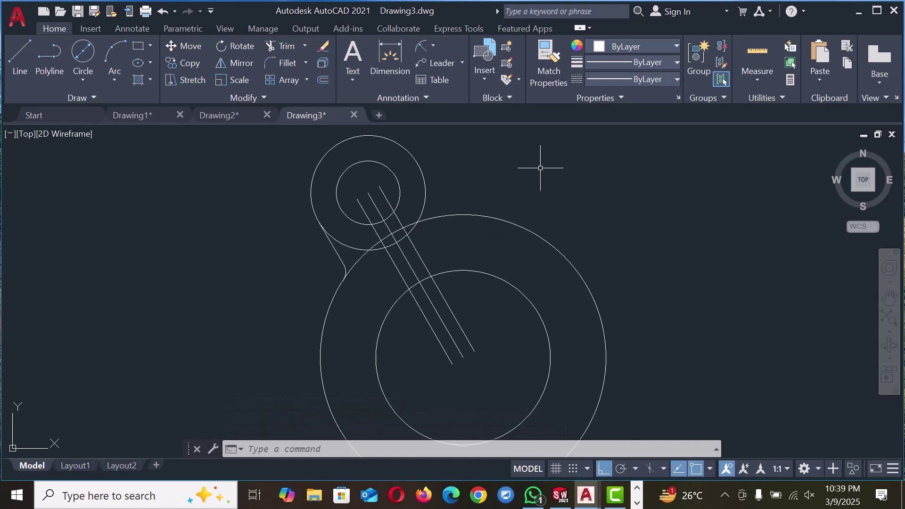
{"action": "left_click", "coordinate": [287, 47]}
{"action": "scroll", "coordinate": [370, 219], "scroll_direction": "up", "scroll_amount": 2}
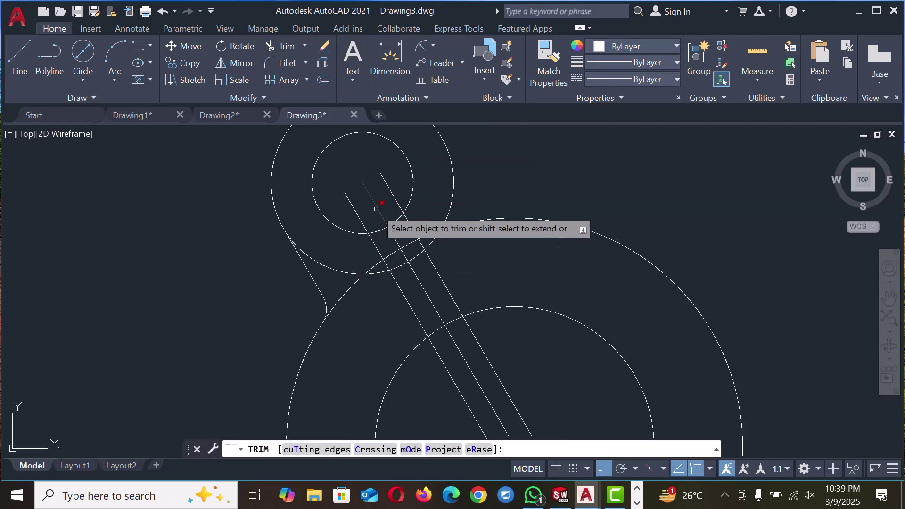
{"action": "left_click", "coordinate": [356, 211]}
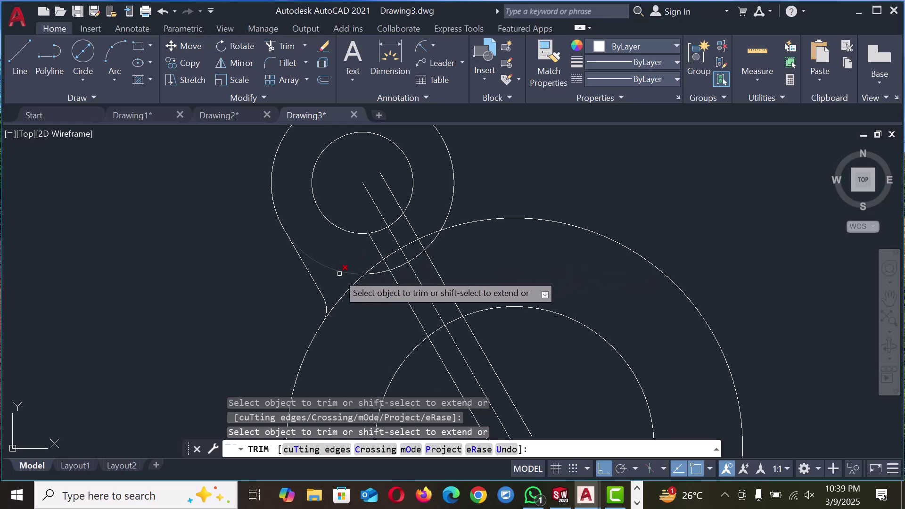
{"action": "scroll", "coordinate": [410, 259], "scroll_direction": "down", "scroll_amount": 2}
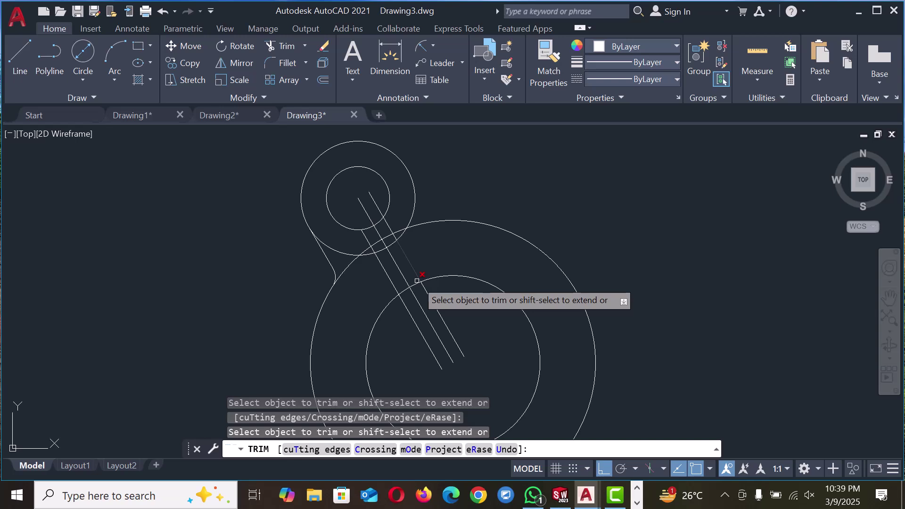
{"action": "scroll", "coordinate": [349, 245], "scroll_direction": "up", "scroll_amount": 2}
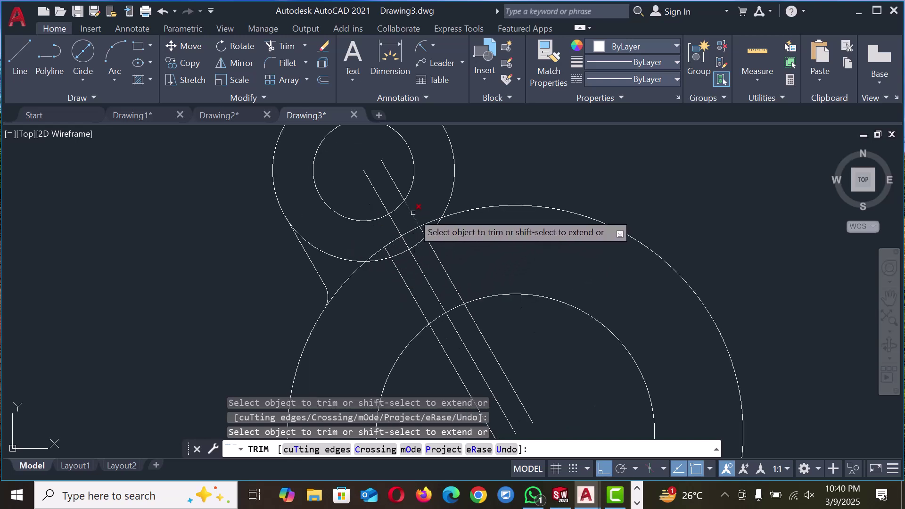
{"action": "scroll", "coordinate": [458, 276], "scroll_direction": "down", "scroll_amount": 1}
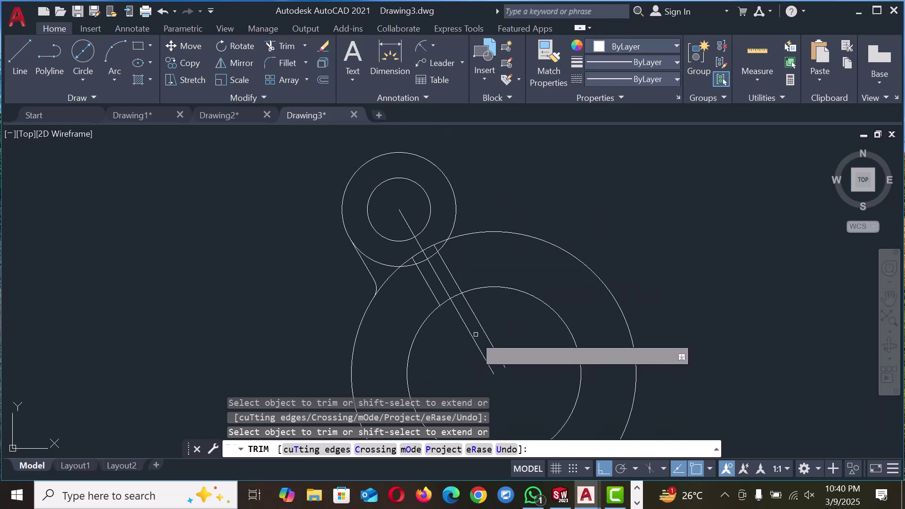
{"action": "left_click", "coordinate": [479, 320]}
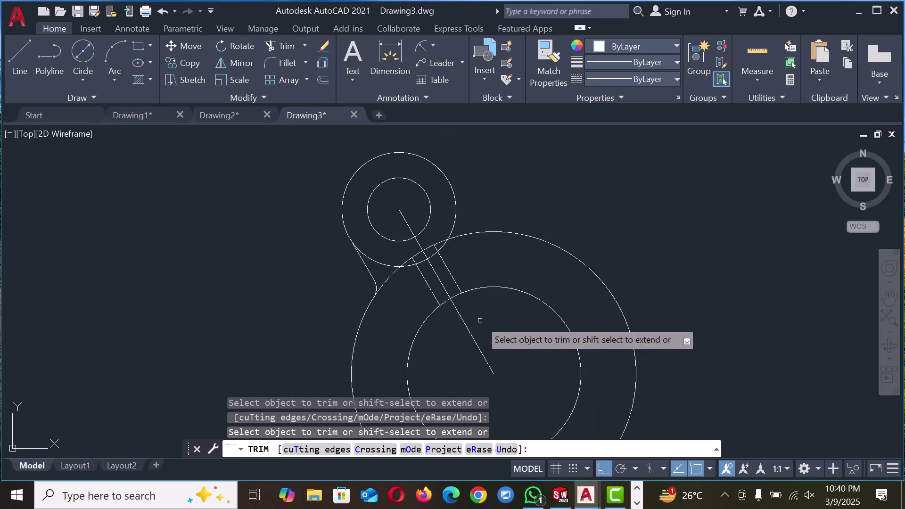
{"action": "right_click", "coordinate": [544, 190]}
{"action": "left_click", "coordinate": [573, 199]}
{"action": "scroll", "coordinate": [360, 248], "scroll_direction": "down", "scroll_amount": 2}
{"action": "scroll", "coordinate": [426, 270], "scroll_direction": "up", "scroll_amount": 2}
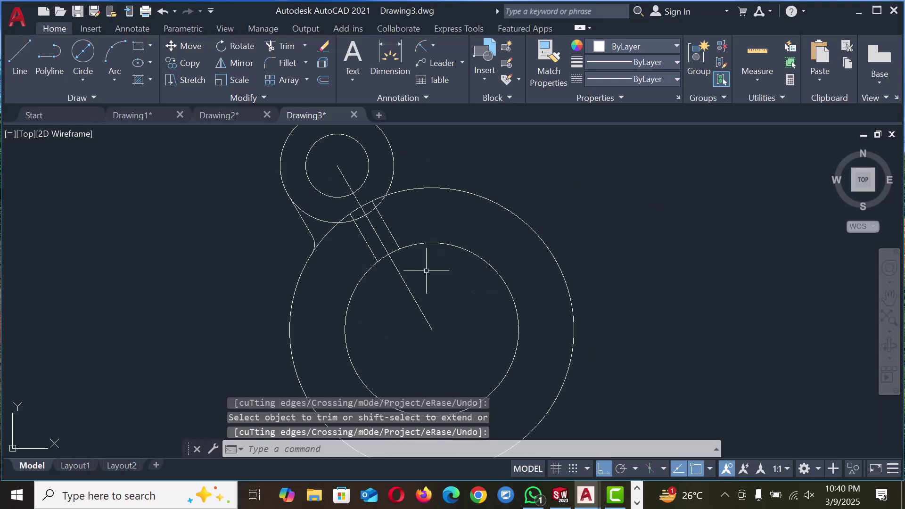
Step: Change the angled center line's linetype to the loaded dashed ACAD linetype
{"action": "left_click", "coordinate": [386, 246]}
{"action": "left_click", "coordinate": [632, 79]}
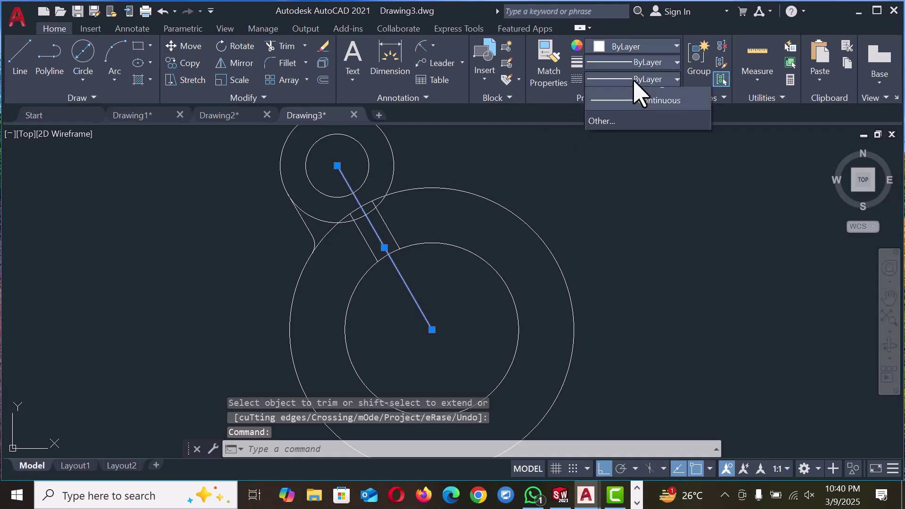
{"action": "left_click", "coordinate": [641, 136]}
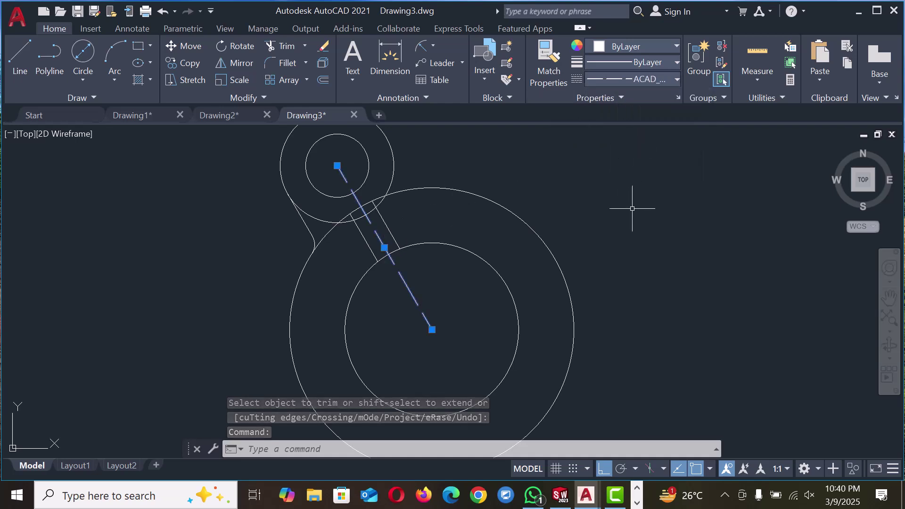
{"action": "key", "text": "Escape"}
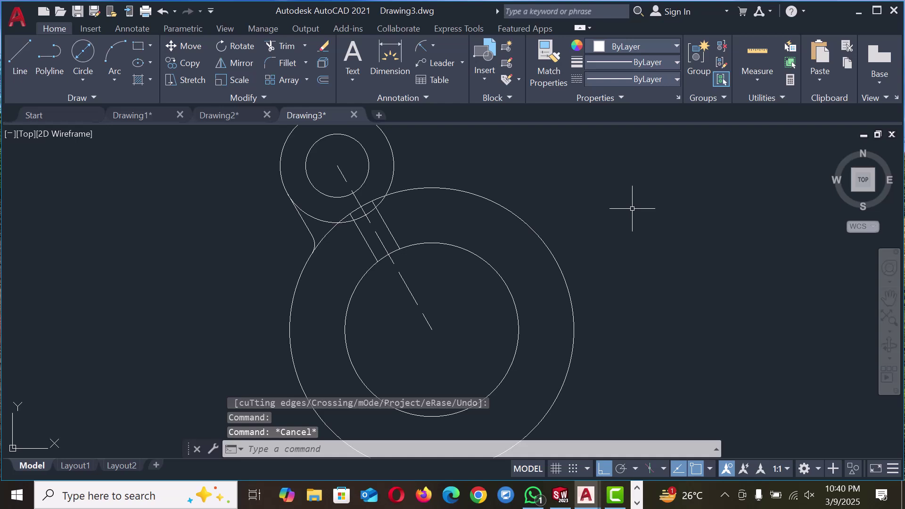
{"action": "scroll", "coordinate": [631, 208], "scroll_direction": "down", "scroll_amount": 2}
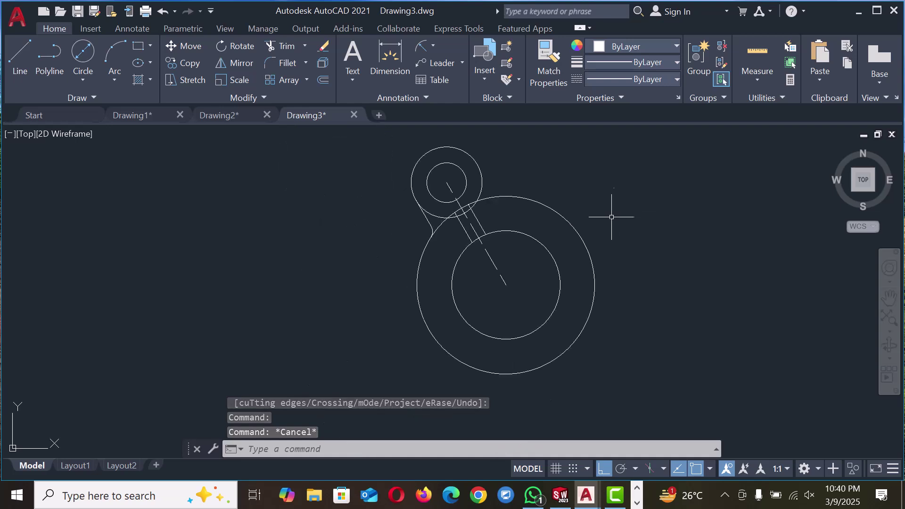
{"action": "scroll", "coordinate": [615, 183], "scroll_direction": "up", "scroll_amount": 2}
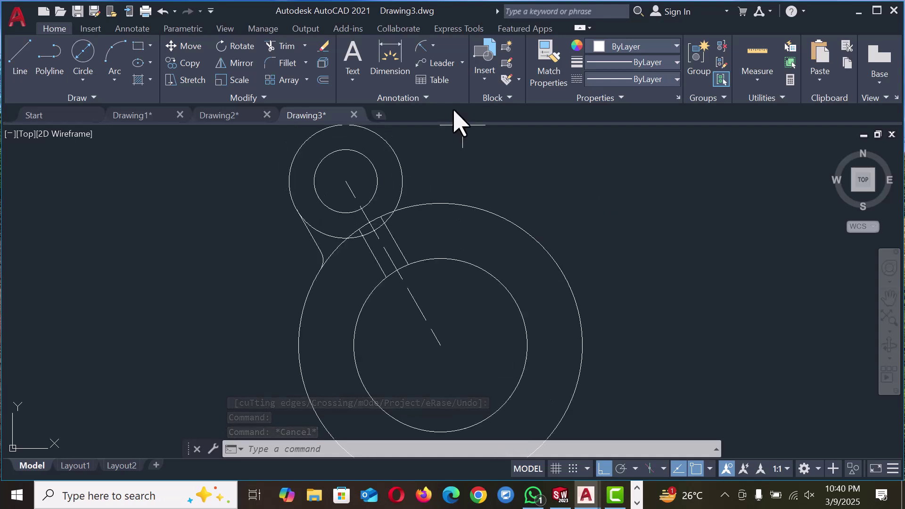
Step: Mirror the end circles, center line, rib lines, outer tangent line and fillet about the vertical axis through the large circles' center, keeping the originals
{"action": "left_click", "coordinate": [242, 64]}
{"action": "scroll", "coordinate": [462, 212], "scroll_direction": "down", "scroll_amount": 2}
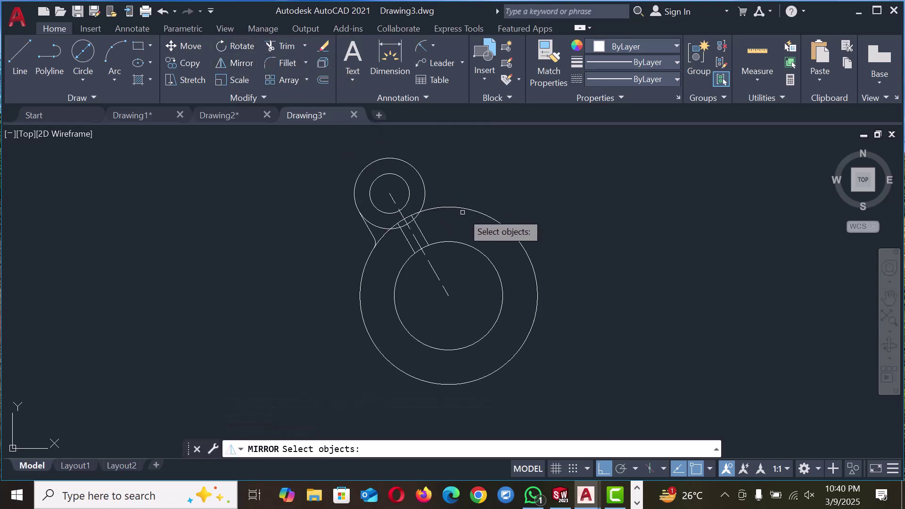
{"action": "left_click", "coordinate": [403, 176]}
{"action": "left_click", "coordinate": [403, 176]}
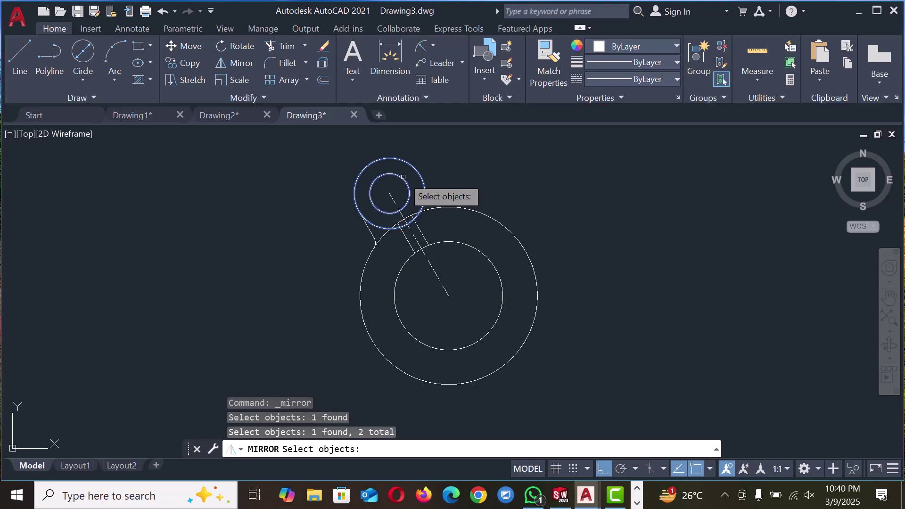
{"action": "scroll", "coordinate": [424, 224], "scroll_direction": "up", "scroll_amount": 2}
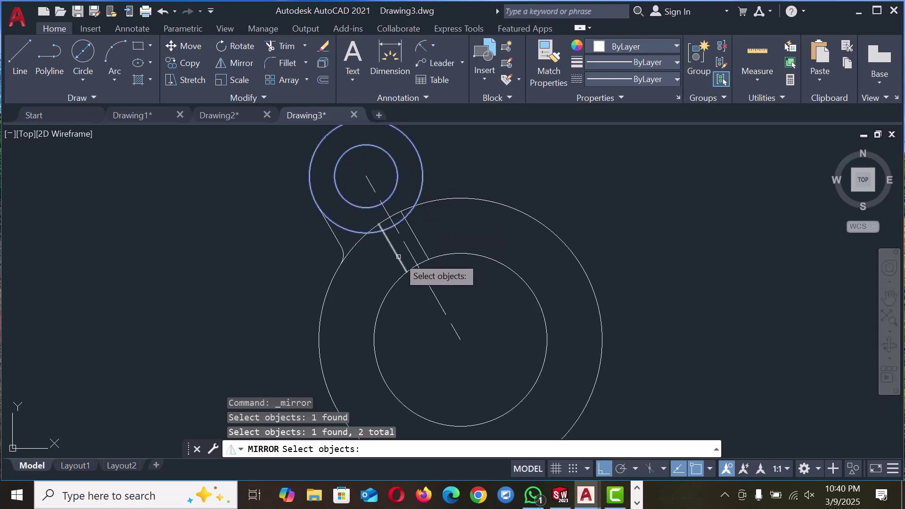
{"action": "left_click", "coordinate": [398, 257]}
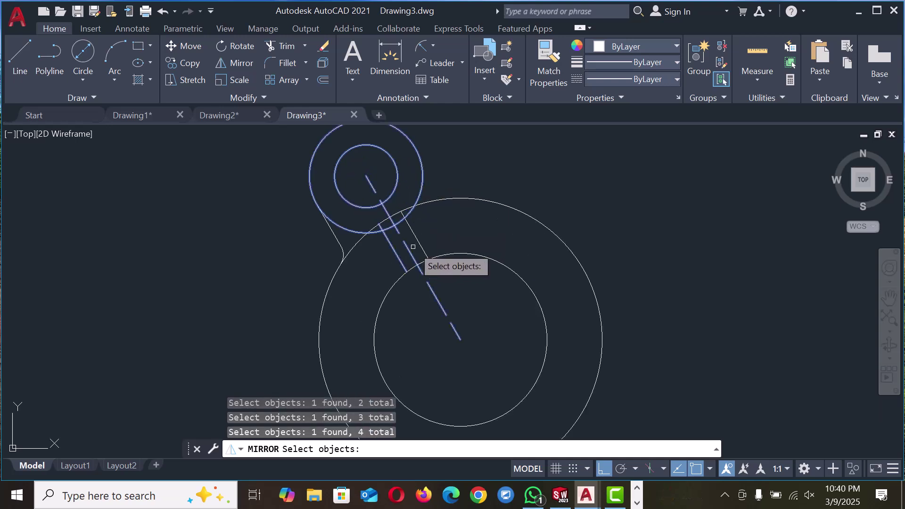
{"action": "scroll", "coordinate": [344, 250], "scroll_direction": "up", "scroll_amount": 2}
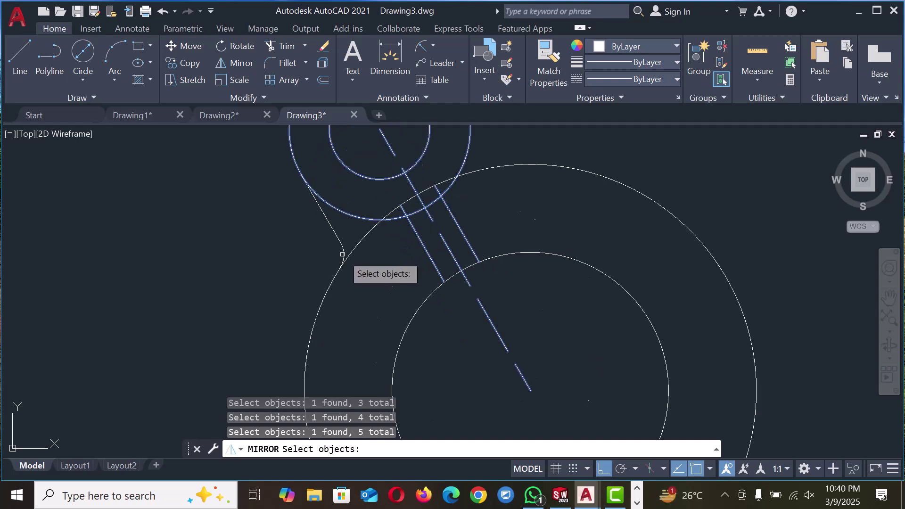
{"action": "left_click", "coordinate": [341, 245]}
{"action": "scroll", "coordinate": [344, 249], "scroll_direction": "up", "scroll_amount": 2}
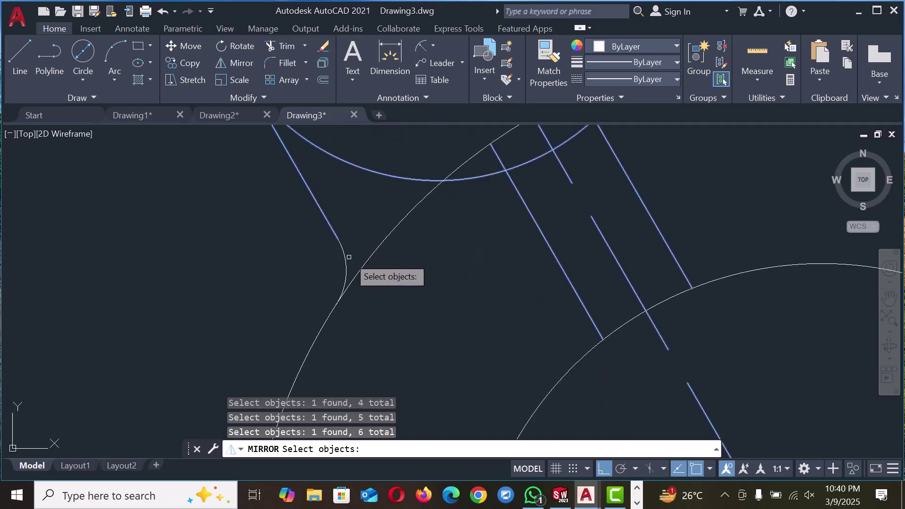
{"action": "scroll", "coordinate": [345, 264], "scroll_direction": "down", "scroll_amount": 5}
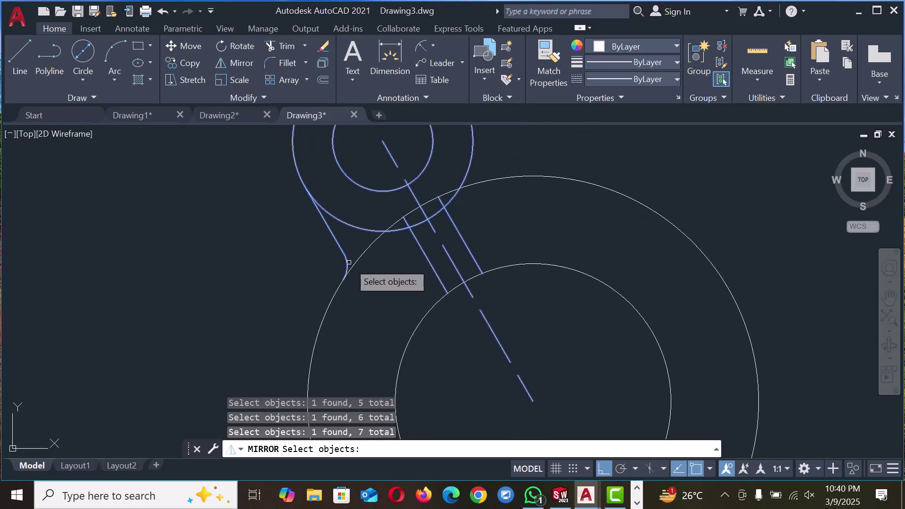
{"action": "key", "text": "Return"}
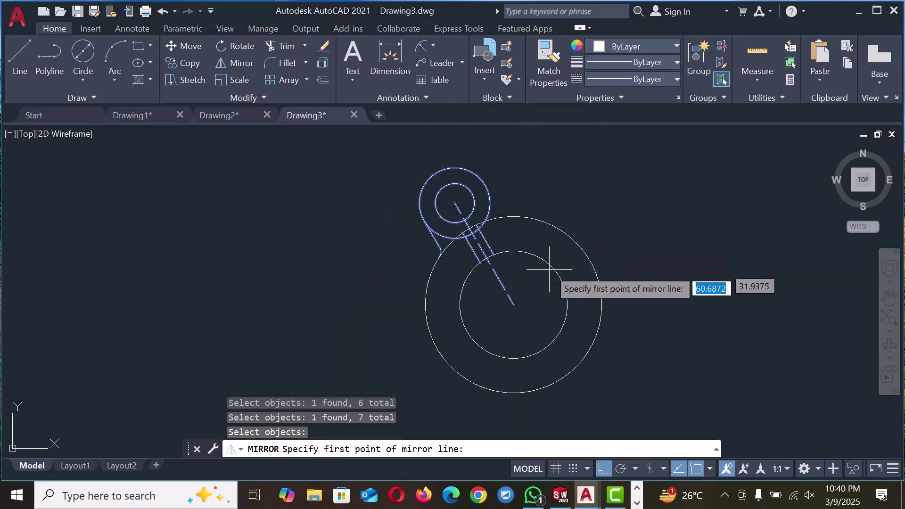
{"action": "left_click", "coordinate": [513, 303]}
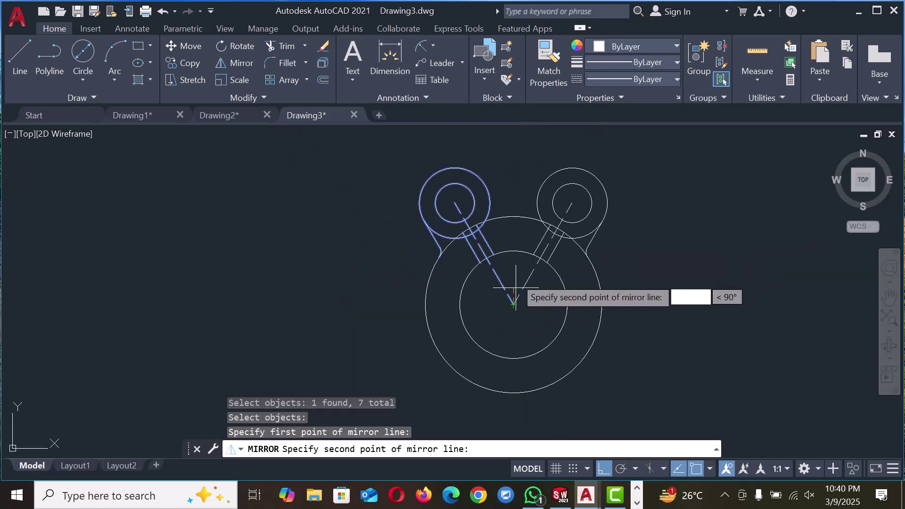
{"action": "left_click", "coordinate": [514, 172]}
{"action": "right_click", "coordinate": [515, 173]}
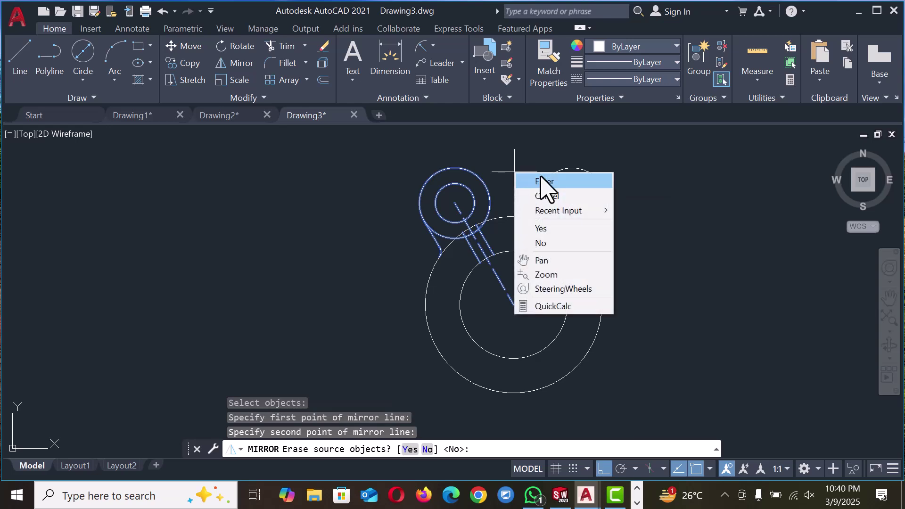
{"action": "left_click", "coordinate": [542, 181]}
{"action": "scroll", "coordinate": [674, 164], "scroll_direction": "up", "scroll_amount": 2}
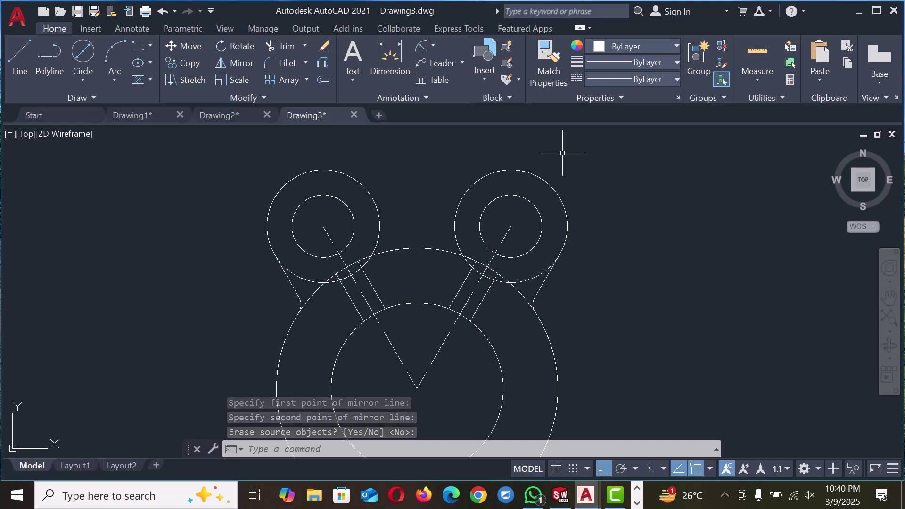
Step: Draw a circle of radius 17 tangent to the facing sides of the two outer end circles, using Tan, Tan, Radius
{"action": "left_click", "coordinate": [85, 80]}
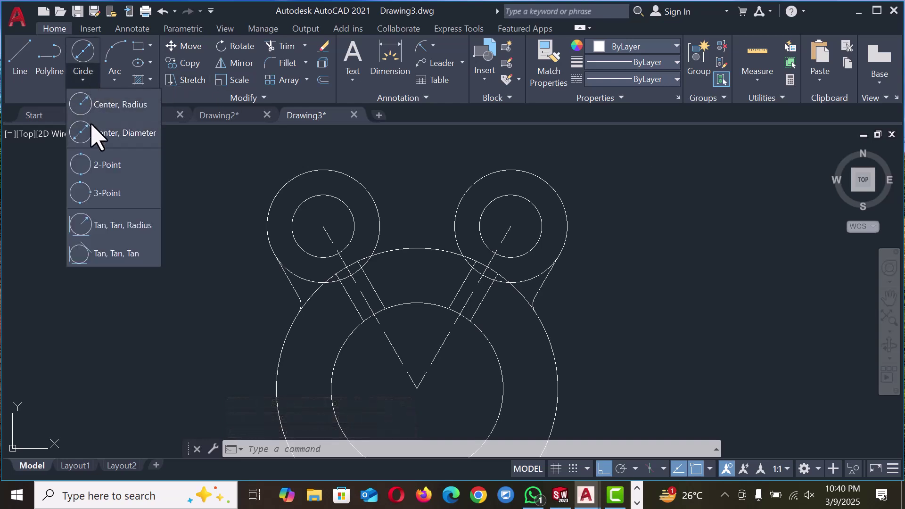
{"action": "left_click", "coordinate": [122, 227]}
{"action": "left_click", "coordinate": [371, 185]}
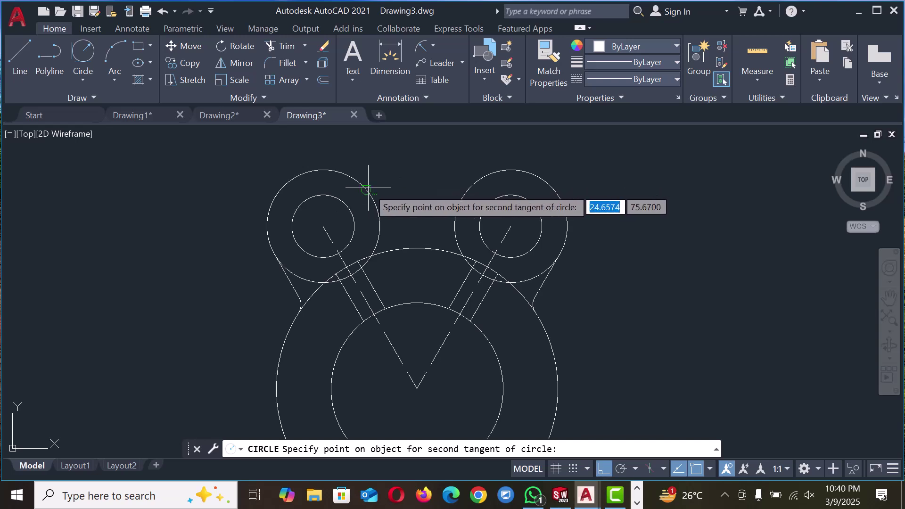
{"action": "left_click", "coordinate": [468, 187]}
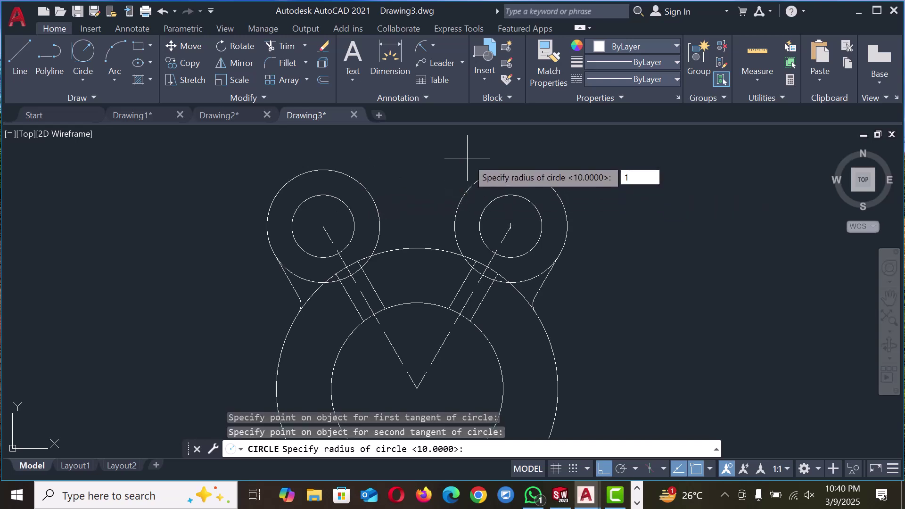
{"action": "key", "text": "Return"}
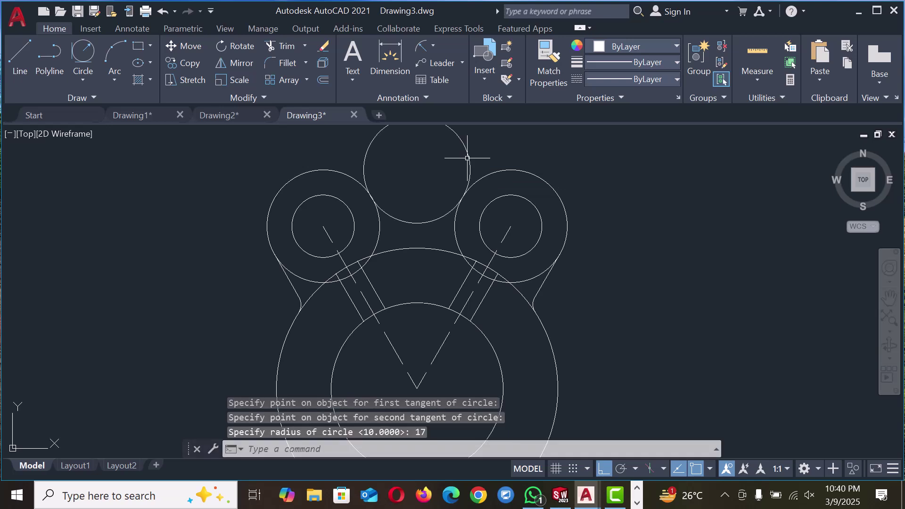
{"action": "scroll", "coordinate": [467, 158], "scroll_direction": "down", "scroll_amount": 3}
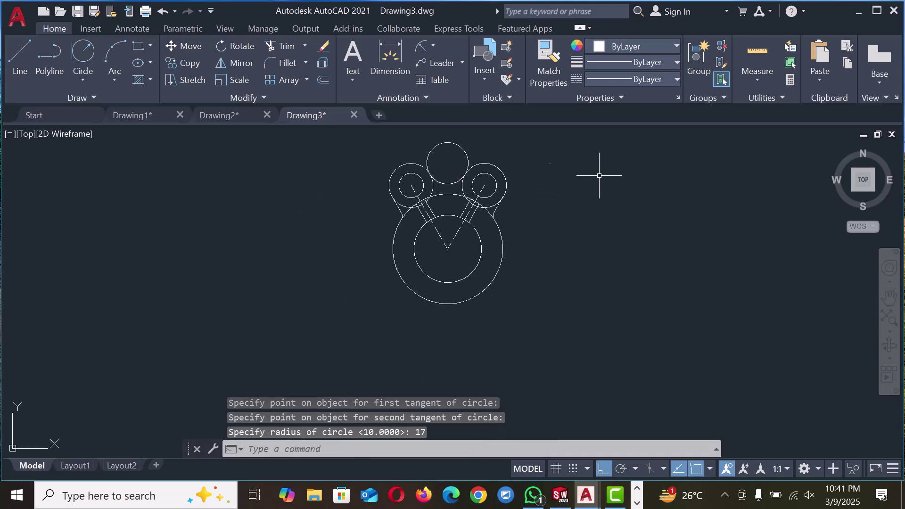
Step: Trim the upper part of the radius 17 circle, keeping only the lower arc joining the two end circles
{"action": "left_click", "coordinate": [281, 47]}
{"action": "left_click", "coordinate": [464, 150]}
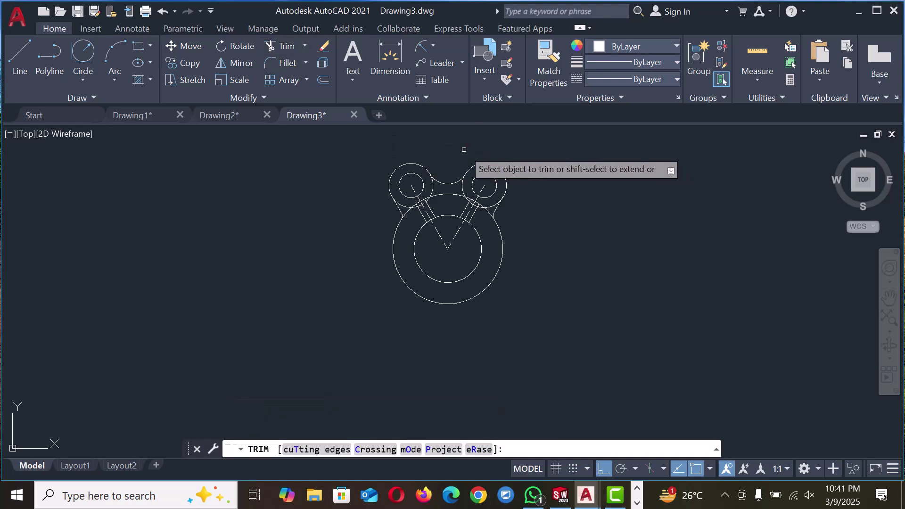
{"action": "right_click", "coordinate": [625, 177]}
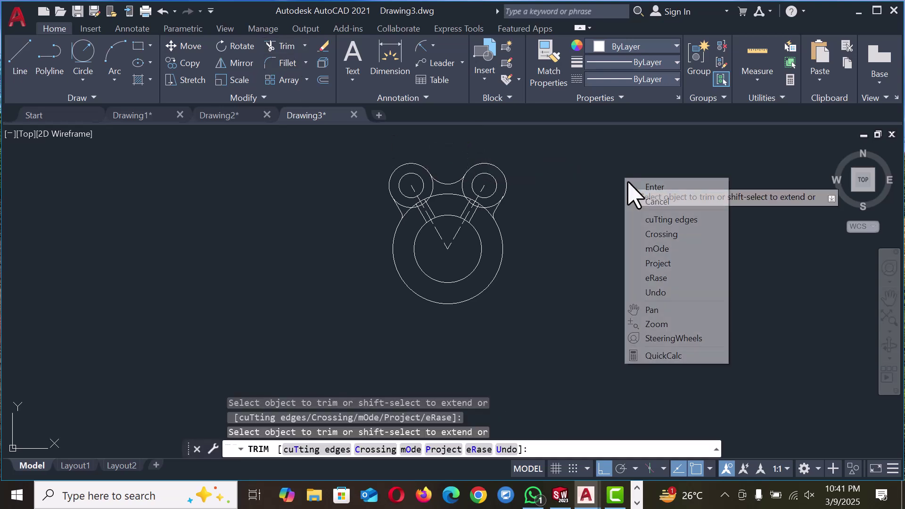
{"action": "left_click", "coordinate": [606, 171]}
Step: Trim the left outer end circle's lower arc between the tangent line and the large outer circle, including the segments inside the large circle
{"action": "scroll", "coordinate": [565, 182], "scroll_direction": "up", "scroll_amount": 2}
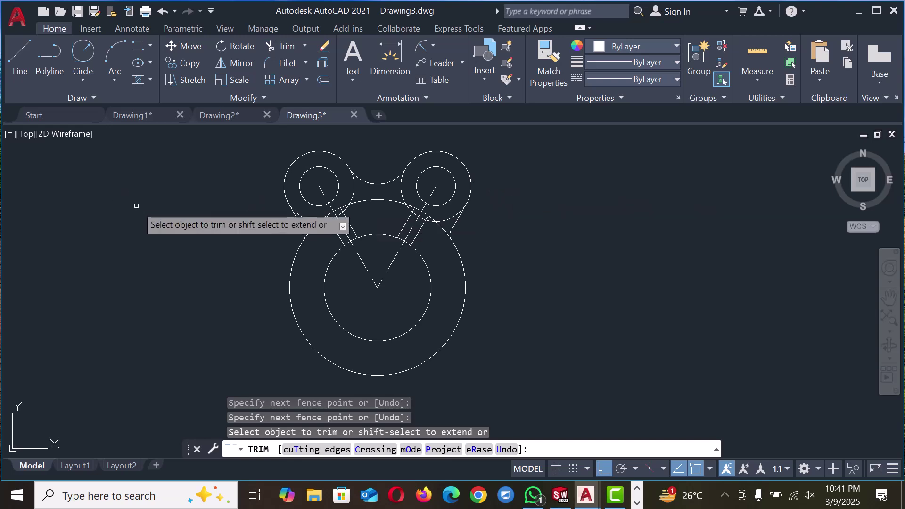
{"action": "scroll", "coordinate": [292, 200], "scroll_direction": "up", "scroll_amount": 1}
{"action": "left_click", "coordinate": [312, 228]}
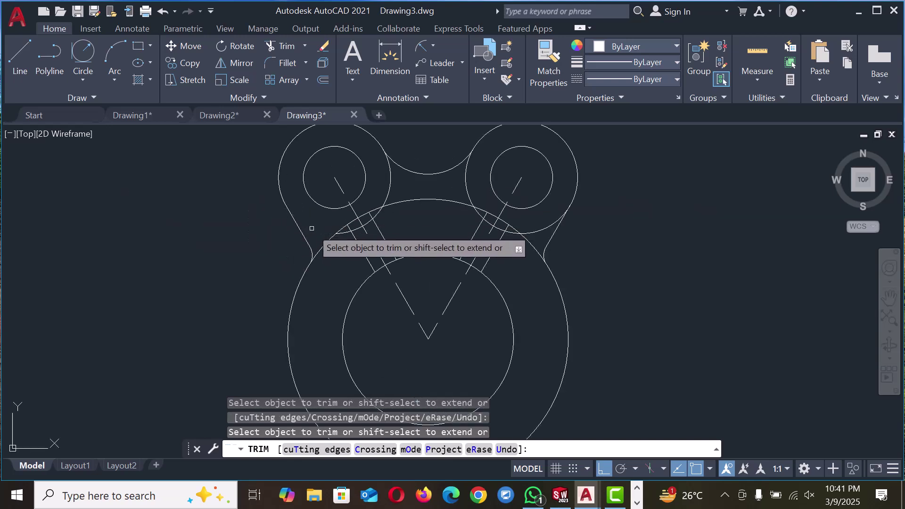
{"action": "scroll", "coordinate": [367, 237], "scroll_direction": "up", "scroll_amount": 1}
{"action": "left_click", "coordinate": [367, 237]}
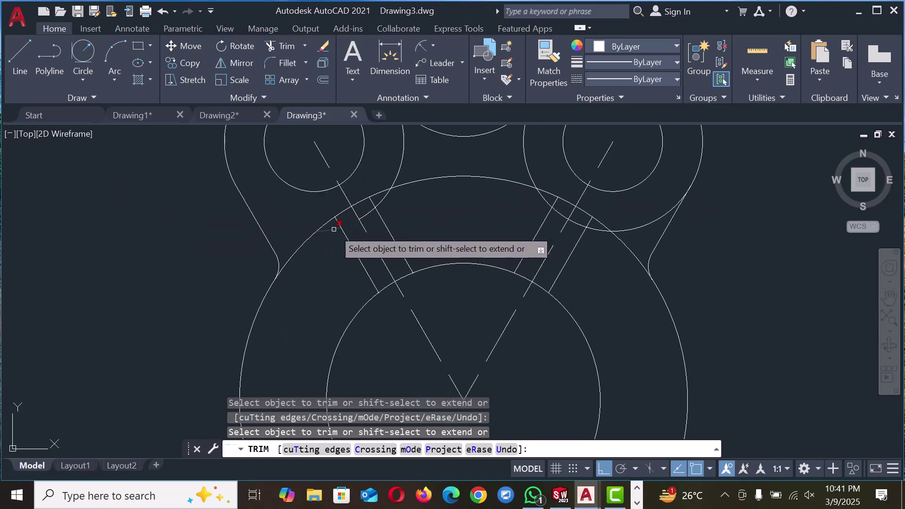
{"action": "left_click", "coordinate": [385, 201]}
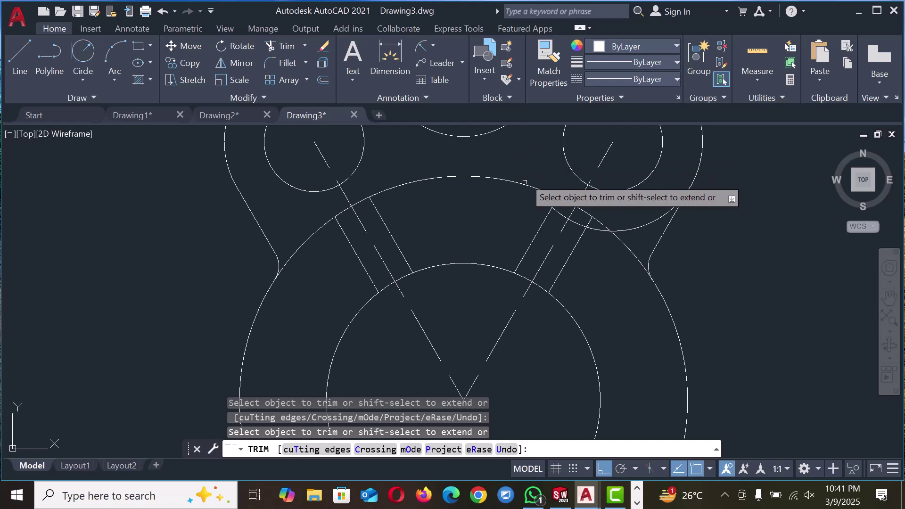
Step: Trim the right outer end circle's lower arc between the tangent line and the large outer circle, including the segments inside the large circle
{"action": "scroll", "coordinate": [532, 203], "scroll_direction": "up", "scroll_amount": 2}
{"action": "left_click", "coordinate": [552, 196]}
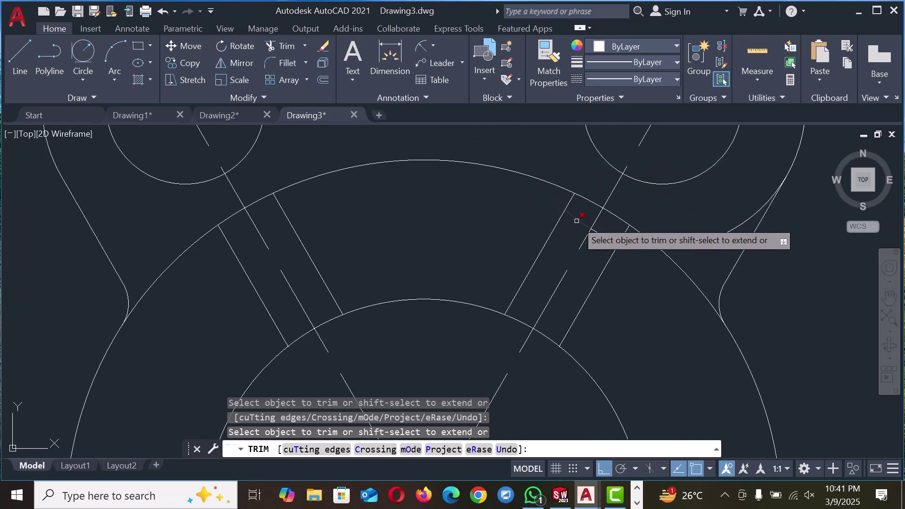
{"action": "left_click", "coordinate": [608, 234]}
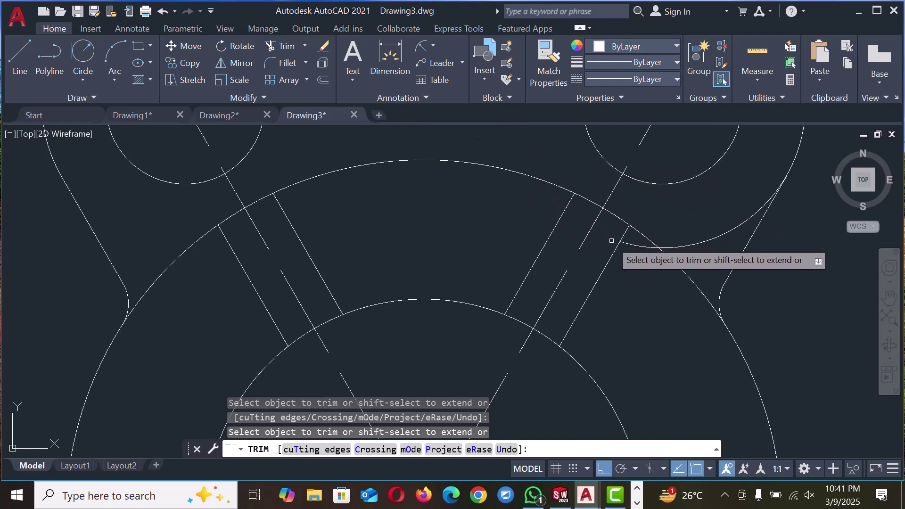
{"action": "left_click", "coordinate": [679, 247]}
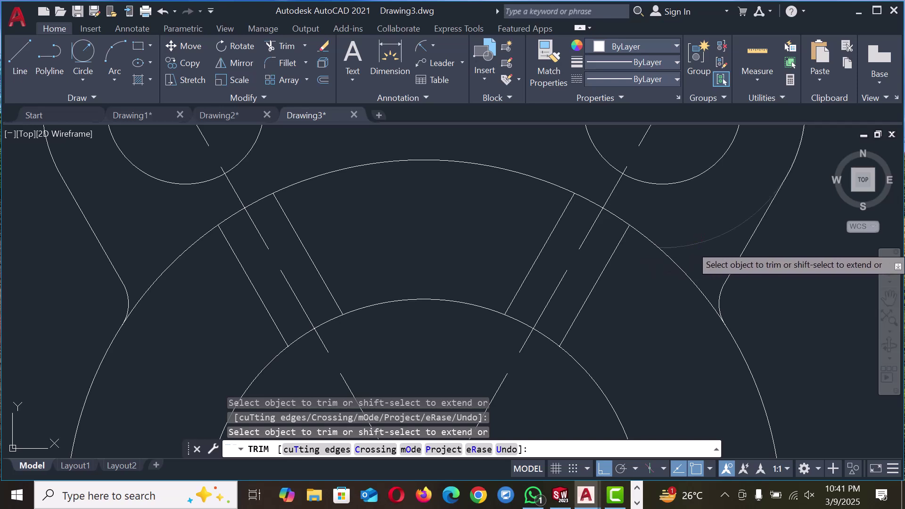
{"action": "scroll", "coordinate": [593, 223], "scroll_direction": "down", "scroll_amount": 5}
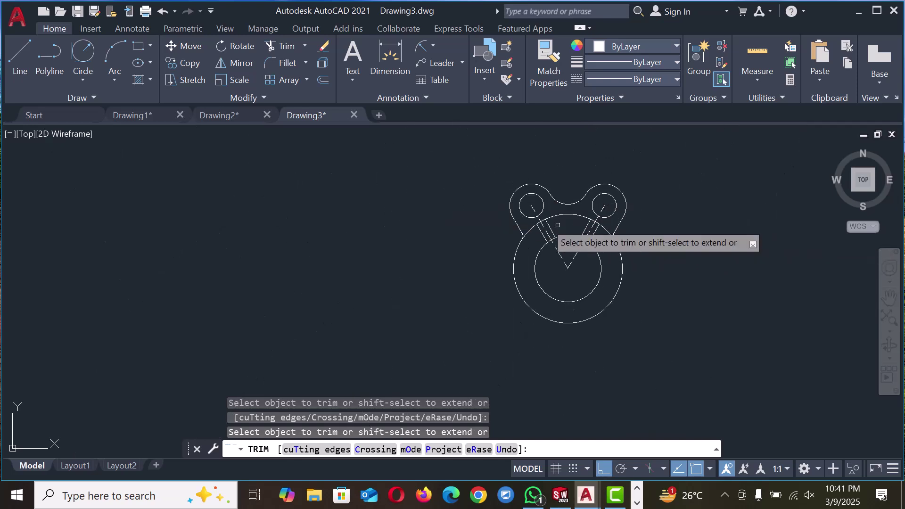
{"action": "scroll", "coordinate": [667, 254], "scroll_direction": "up", "scroll_amount": 2}
{"action": "right_click", "coordinate": [633, 238]}
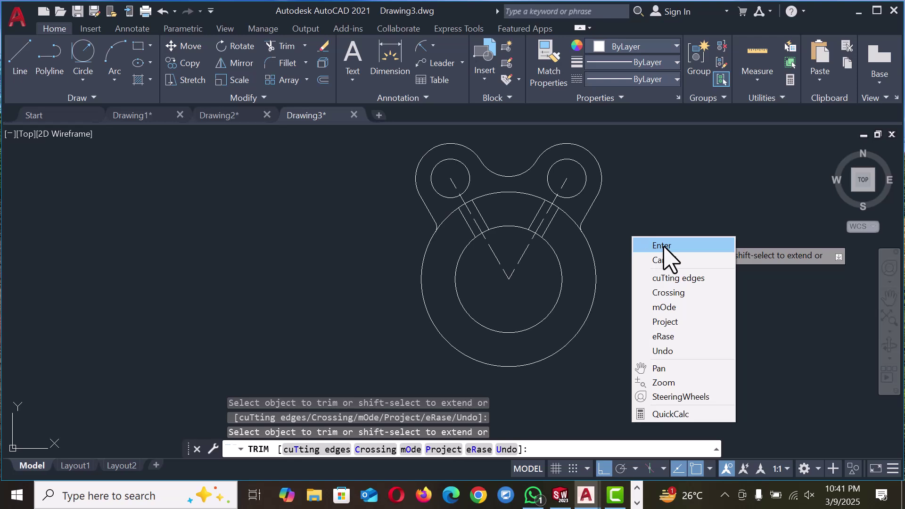
{"action": "left_click", "coordinate": [663, 246]}
{"action": "scroll", "coordinate": [372, 212], "scroll_direction": "down", "scroll_amount": 2}
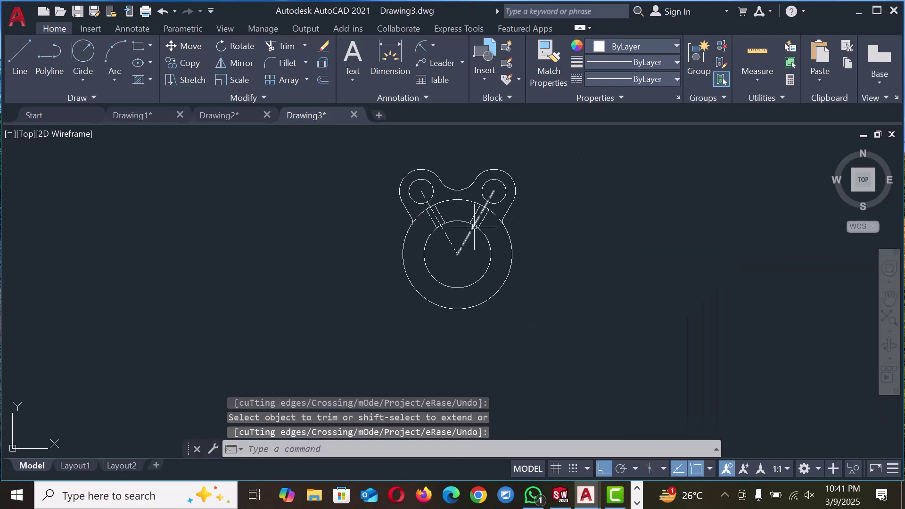
Step: Change the color of both dashed center lines to yellow 244,238,81
{"action": "scroll", "coordinate": [475, 228], "scroll_direction": "up", "scroll_amount": 2}
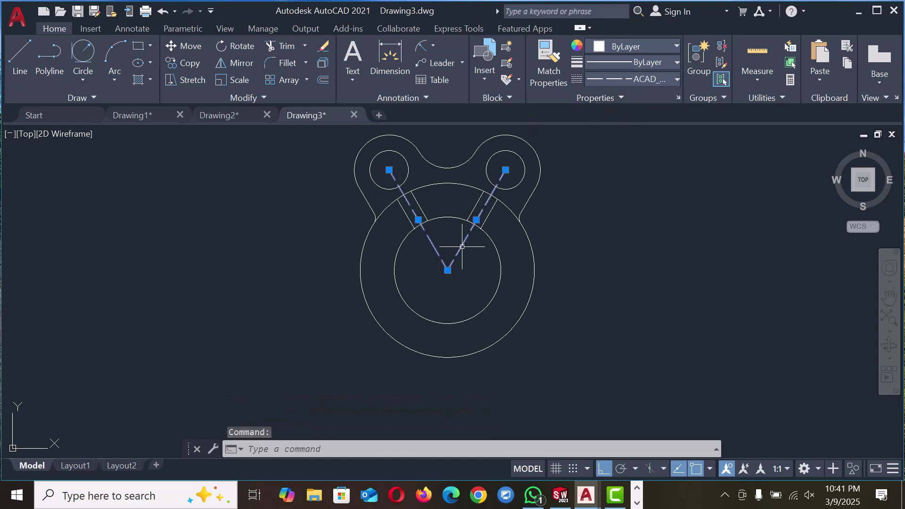
{"action": "left_click", "coordinate": [660, 47]}
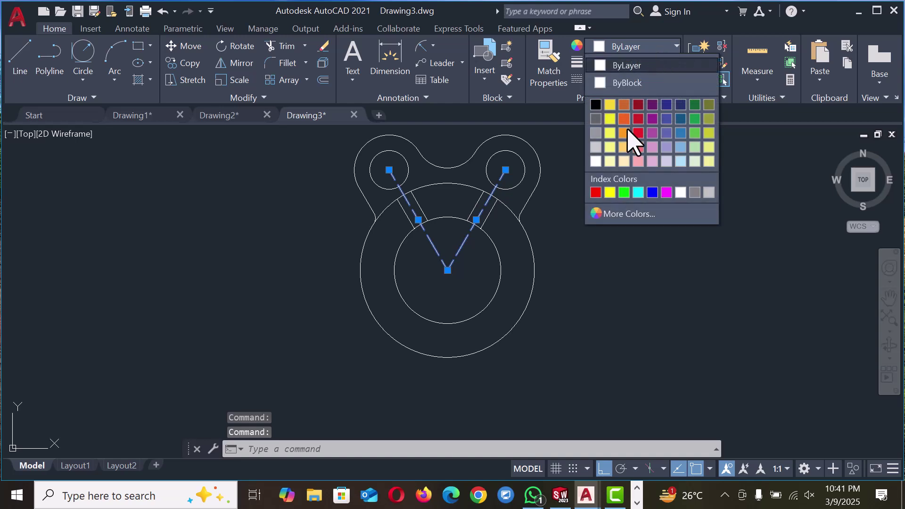
{"action": "left_click", "coordinate": [609, 133]}
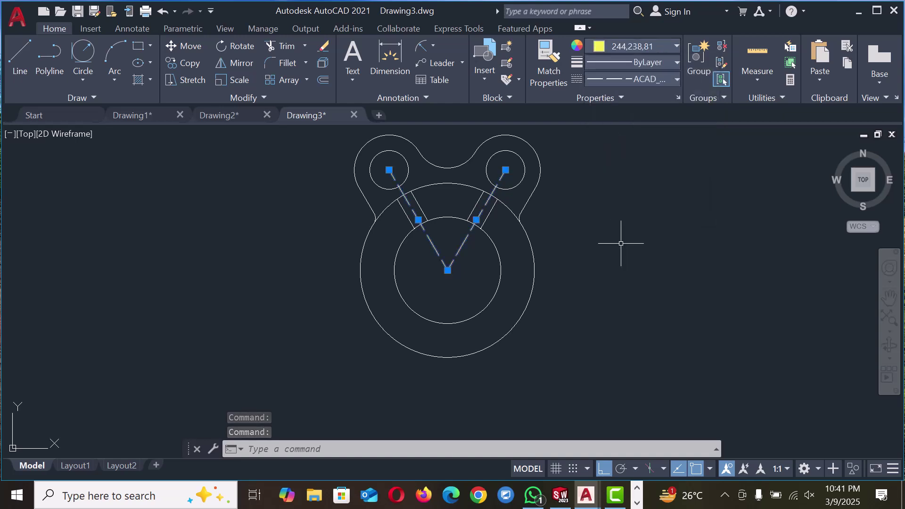
{"action": "key", "text": "Escape"}
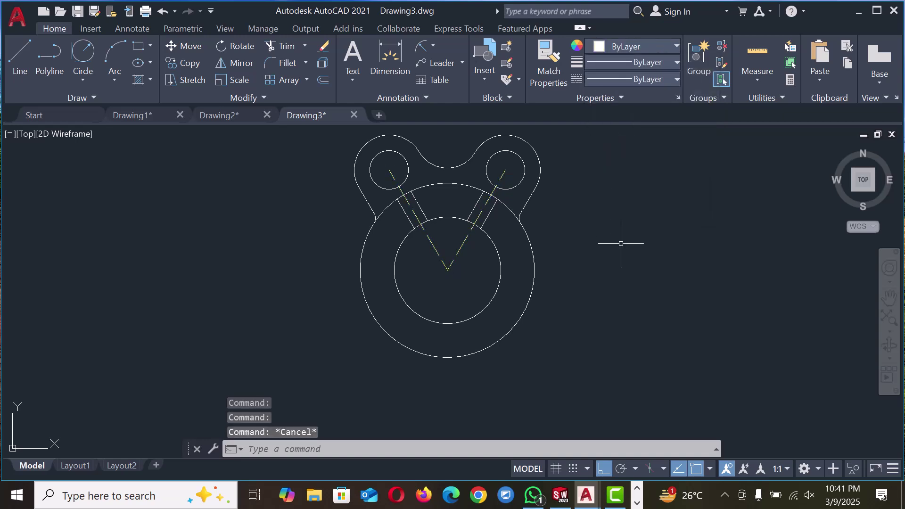
Step: Mirror both upper arms with their end circles, ribs, center lines and connecting arc about the horizontal axis through the large circles' center, keeping the originals
{"action": "scroll", "coordinate": [620, 243], "scroll_direction": "down", "scroll_amount": 2}
{"action": "mouse_move", "coordinate": [410, 148]}
{"action": "left_mouse_down"}
{"action": "mouse_move", "coordinate": [448, 250]}
{"action": "mouse_move", "coordinate": [635, 242]}
{"action": "mouse_move", "coordinate": [660, 168]}
{"action": "mouse_move", "coordinate": [654, 175]}
{"action": "left_mouse_up"}
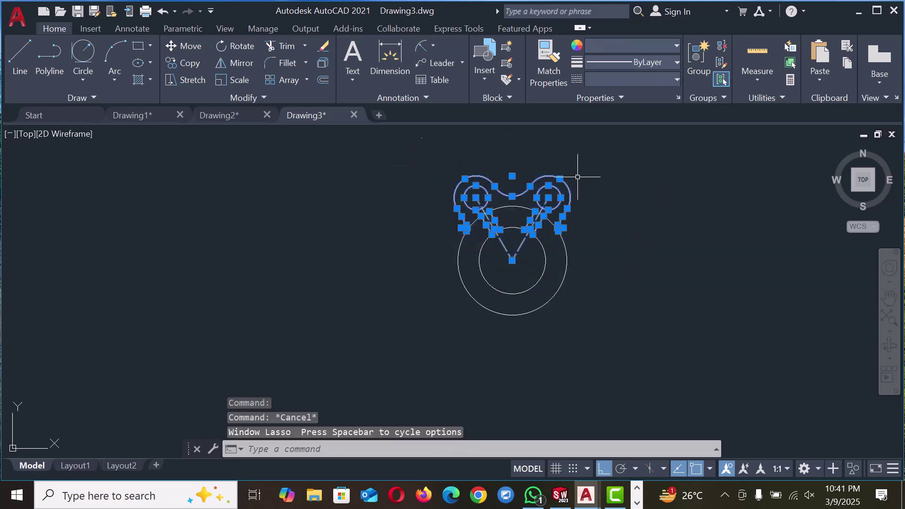
{"action": "left_click", "coordinate": [235, 63]}
{"action": "left_click", "coordinate": [511, 260]}
{"action": "left_click", "coordinate": [650, 262]}
{"action": "right_click", "coordinate": [650, 263]}
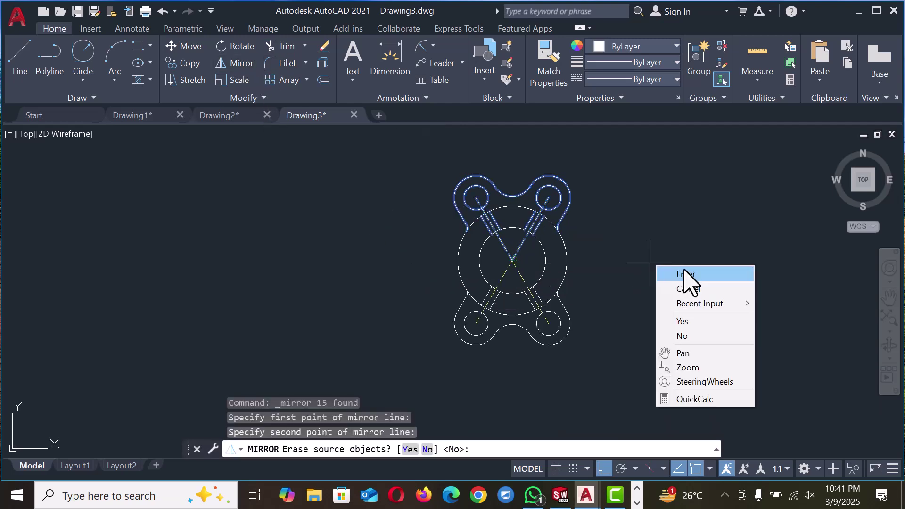
{"action": "left_click", "coordinate": [681, 269]}
{"action": "scroll", "coordinate": [625, 227], "scroll_direction": "up", "scroll_amount": 2}
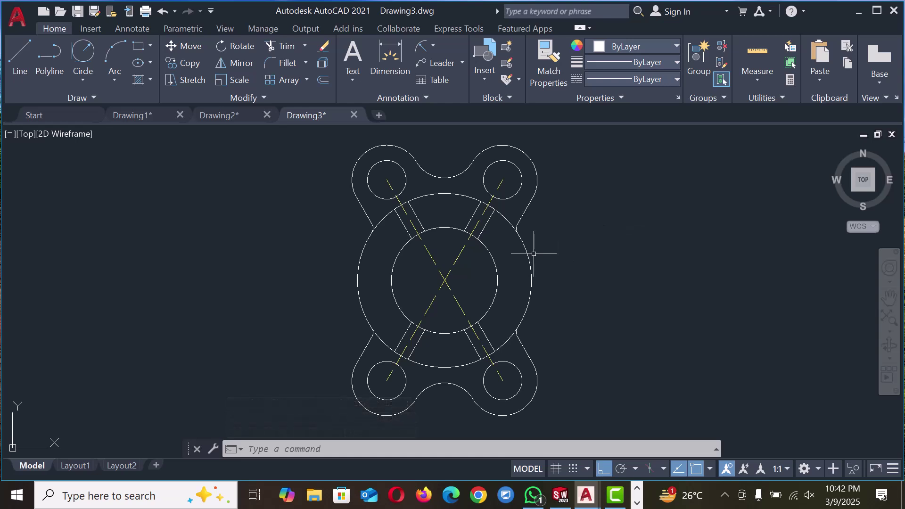
Step: Add diameter dimensions to the upper-left arm's outer end arc and its inner end circle, placed left of the part
{"action": "scroll", "coordinate": [534, 253], "scroll_direction": "down", "scroll_amount": 2}
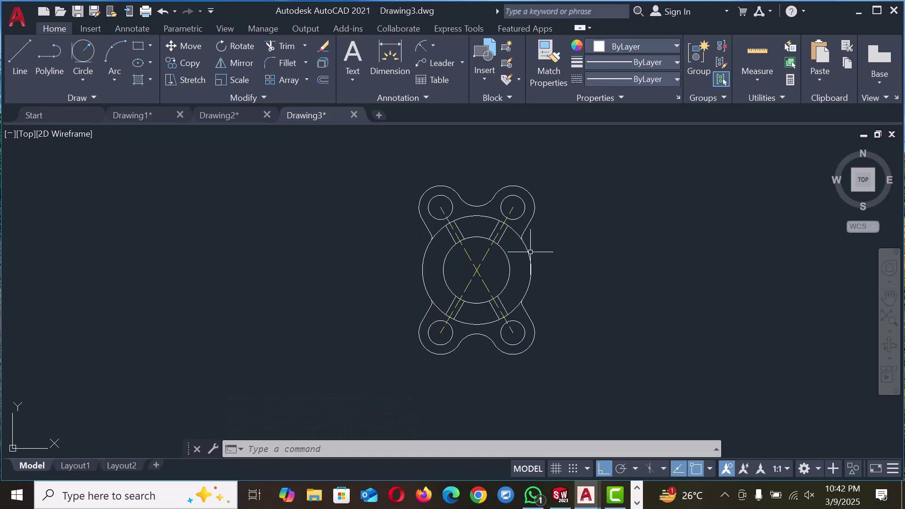
{"action": "left_click", "coordinate": [433, 46]}
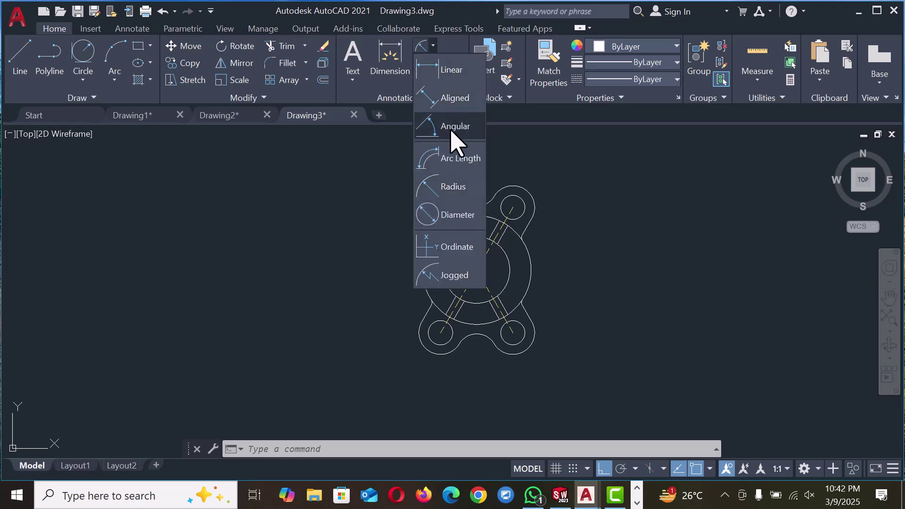
{"action": "left_click", "coordinate": [454, 218]}
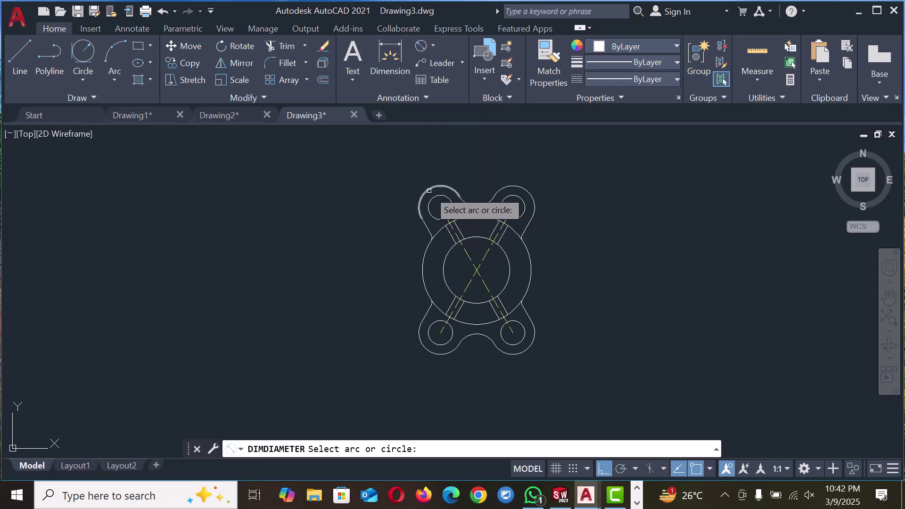
{"action": "left_click", "coordinate": [429, 191]}
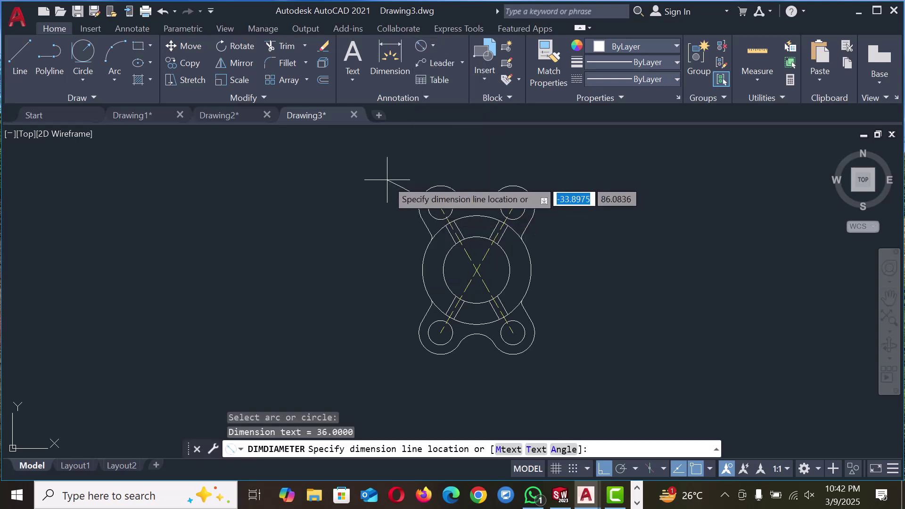
{"action": "left_click", "coordinate": [430, 46]}
{"action": "left_click", "coordinate": [431, 199]}
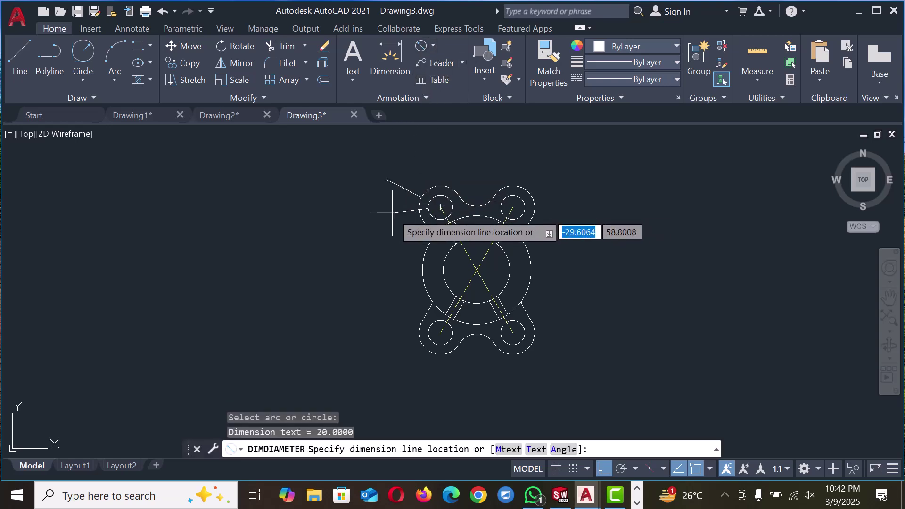
{"action": "left_click", "coordinate": [390, 213]}
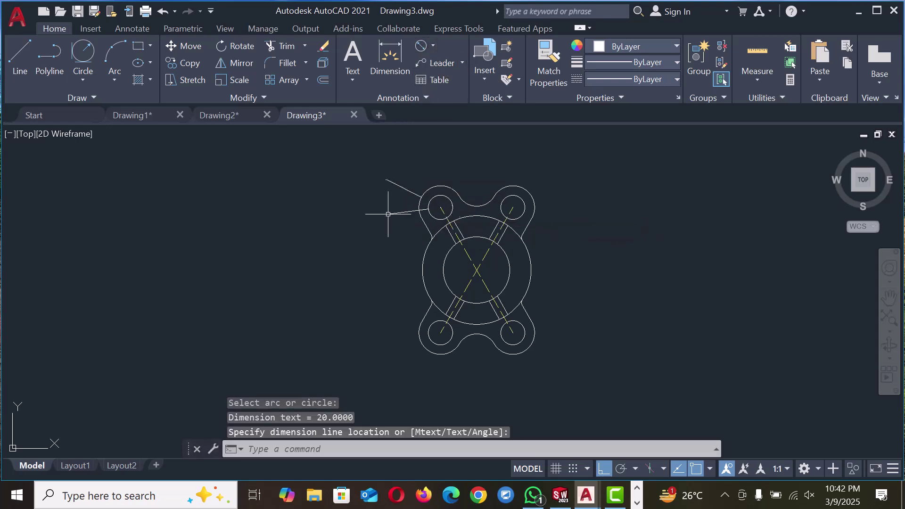
Step: Add a radius dimension to the fillet between the upper-left arm's tangent line and the large outer circle
{"action": "left_click", "coordinate": [433, 46]}
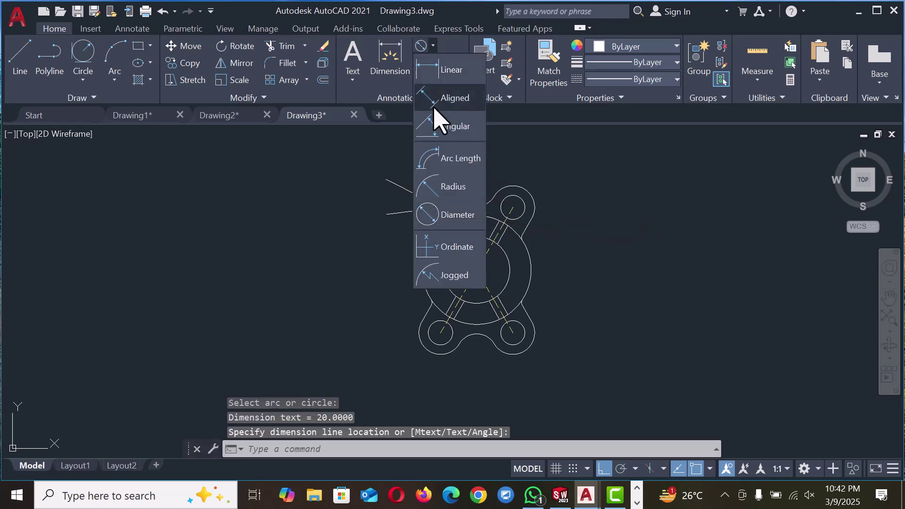
{"action": "left_click", "coordinate": [453, 188]}
{"action": "scroll", "coordinate": [441, 213], "scroll_direction": "up", "scroll_amount": 4}
{"action": "left_click", "coordinate": [422, 273]}
{"action": "scroll", "coordinate": [365, 234], "scroll_direction": "down", "scroll_amount": 2}
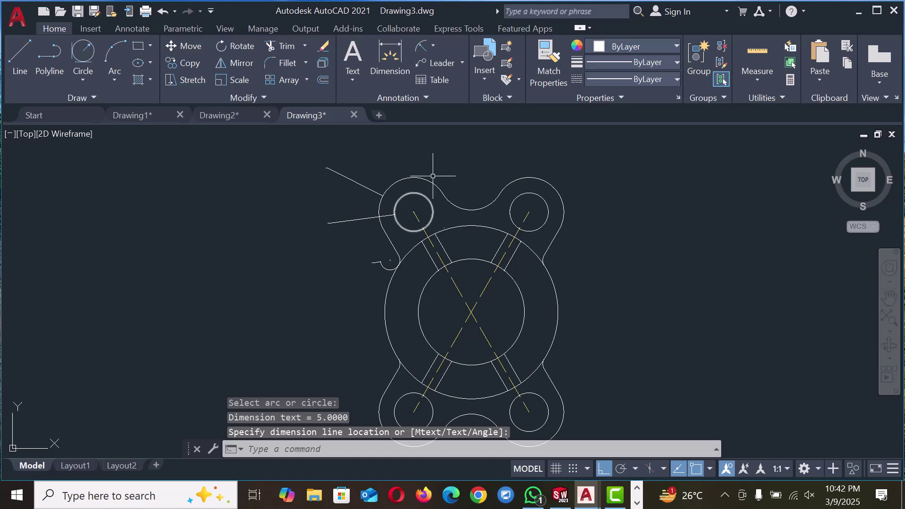
{"action": "left_click", "coordinate": [433, 45]}
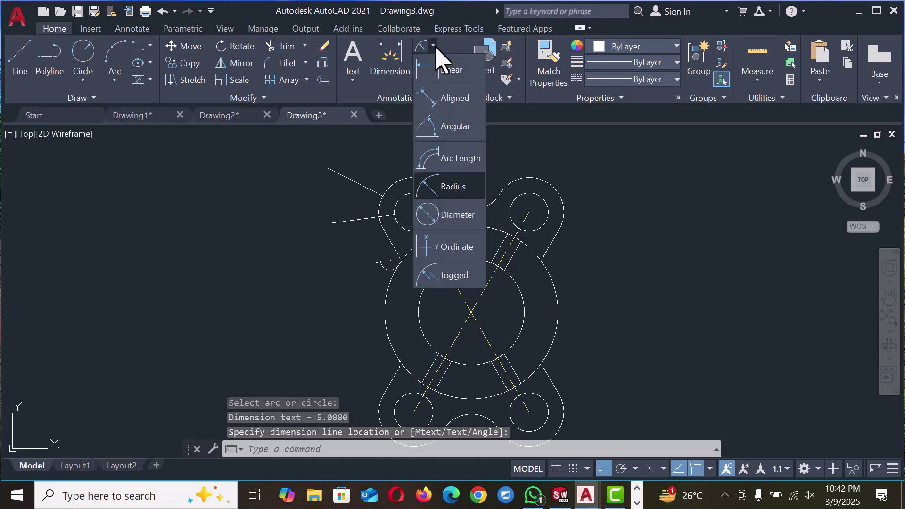
{"action": "left_click", "coordinate": [450, 101]}
{"action": "scroll", "coordinate": [435, 188], "scroll_direction": "up", "scroll_amount": 2}
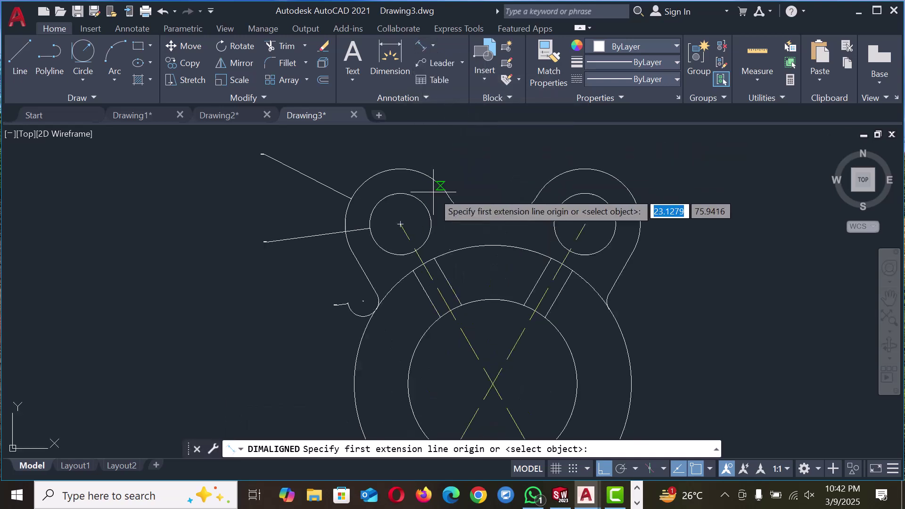
{"action": "left_click", "coordinate": [427, 294]}
{"action": "left_click", "coordinate": [400, 225]}
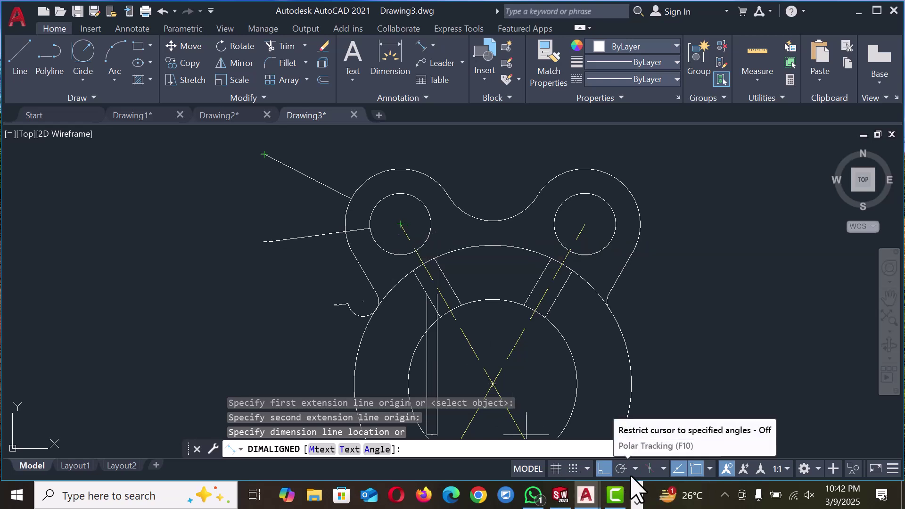
{"action": "key", "text": "Escape"}
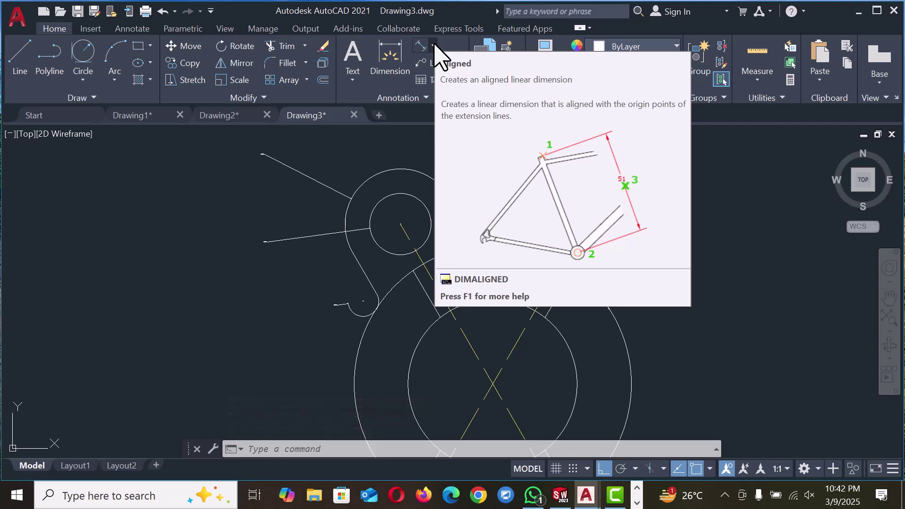
{"action": "left_click", "coordinate": [433, 47]}
{"action": "left_click", "coordinate": [447, 98]}
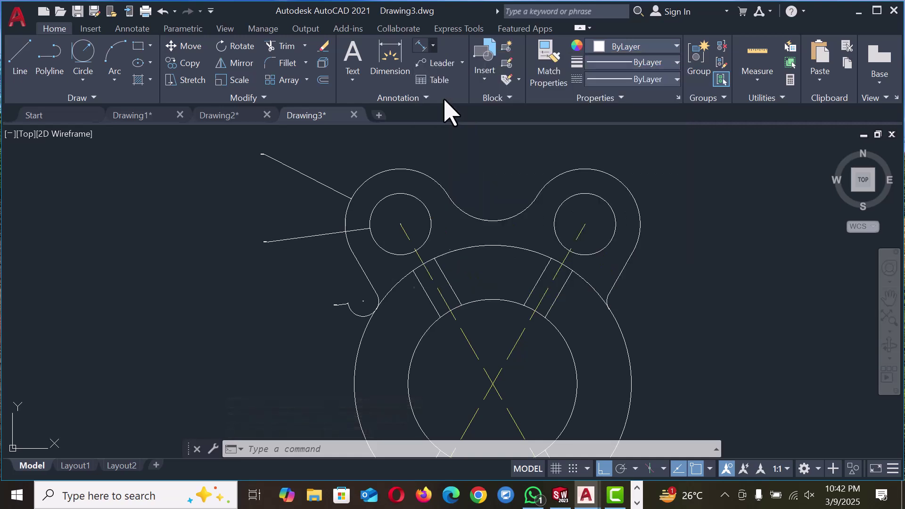
{"action": "left_click", "coordinate": [413, 271]}
{"action": "left_click", "coordinate": [402, 226]}
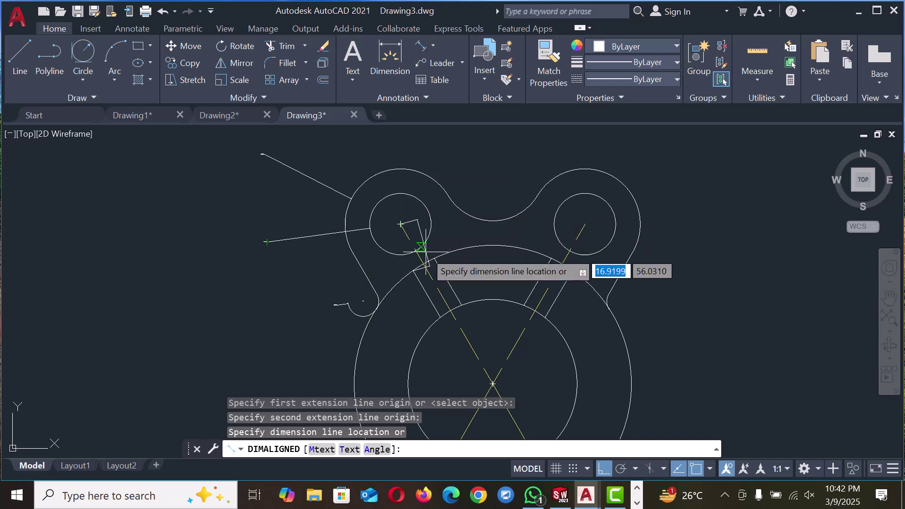
{"action": "key", "text": "Escape"}
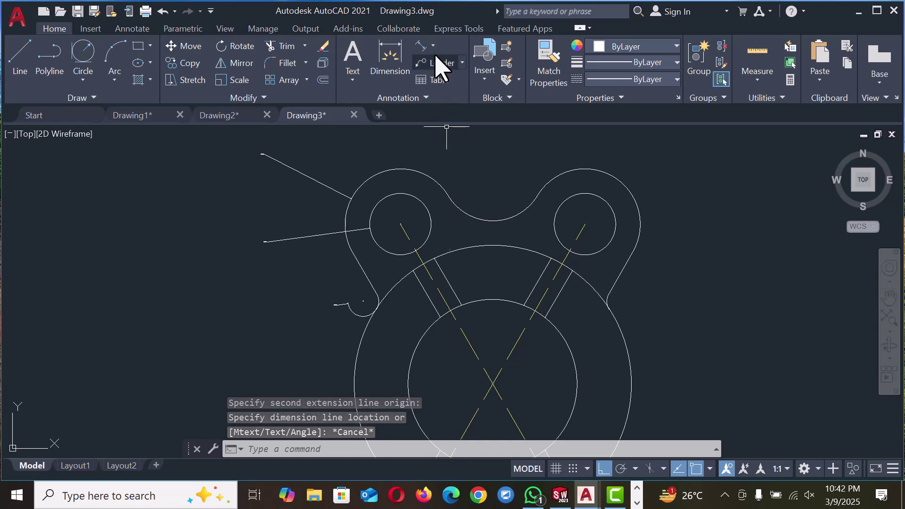
Step: Add an aligned dimension across the upper-left arm's two rib lines at the inner circle, placed beyond the arm's outer end
{"action": "key", "text": "Return"}
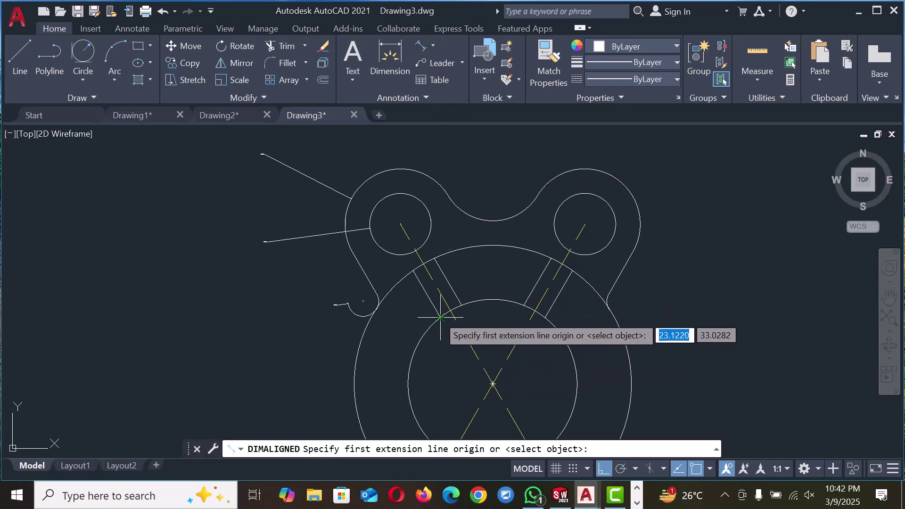
{"action": "left_click", "coordinate": [440, 317]}
{"action": "left_click", "coordinate": [484, 345]}
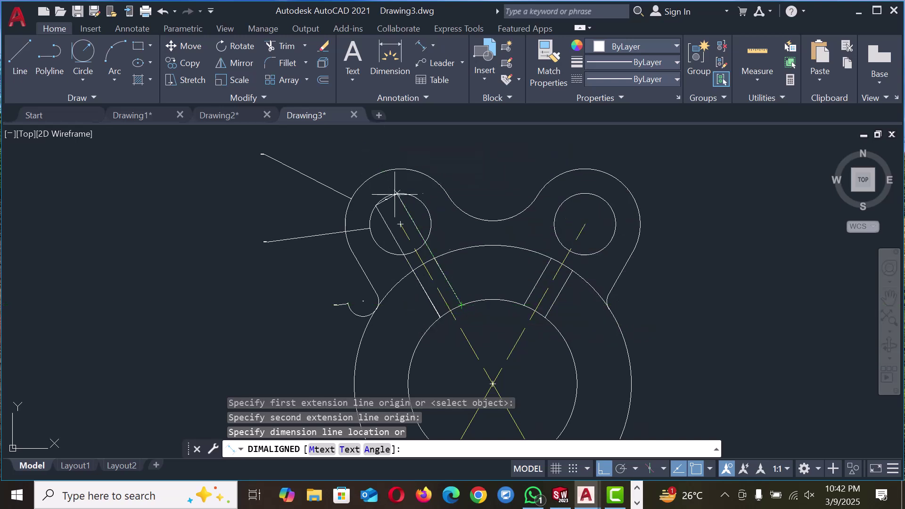
{"action": "left_click", "coordinate": [368, 159]}
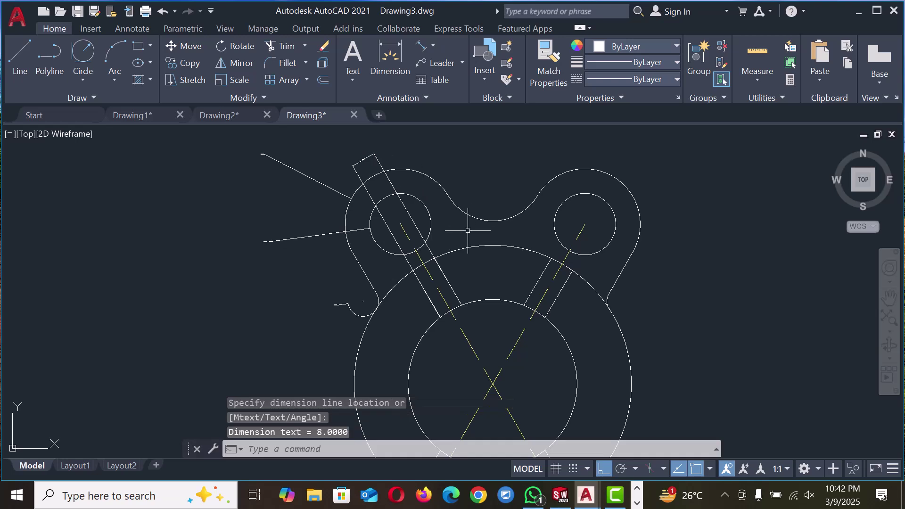
Step: Add diameter dimensions to the large outer circle and the concentric inner circle, placed right of the part
{"action": "scroll", "coordinate": [472, 228], "scroll_direction": "down", "scroll_amount": 4}
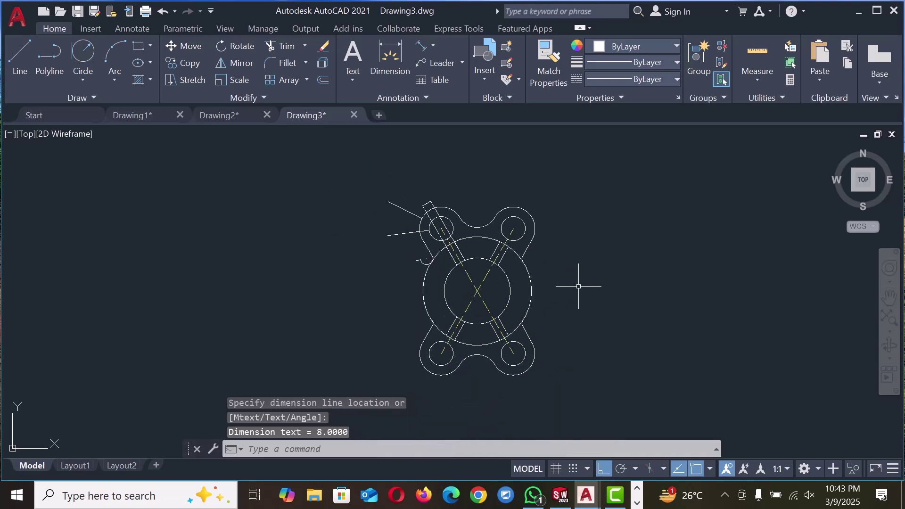
{"action": "left_click", "coordinate": [432, 46]}
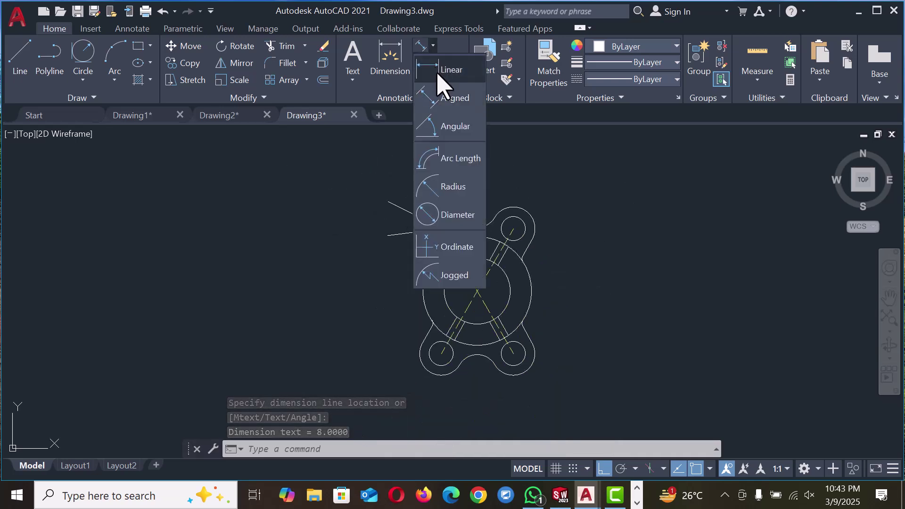
{"action": "left_click", "coordinate": [457, 215]}
{"action": "left_click", "coordinate": [531, 292]}
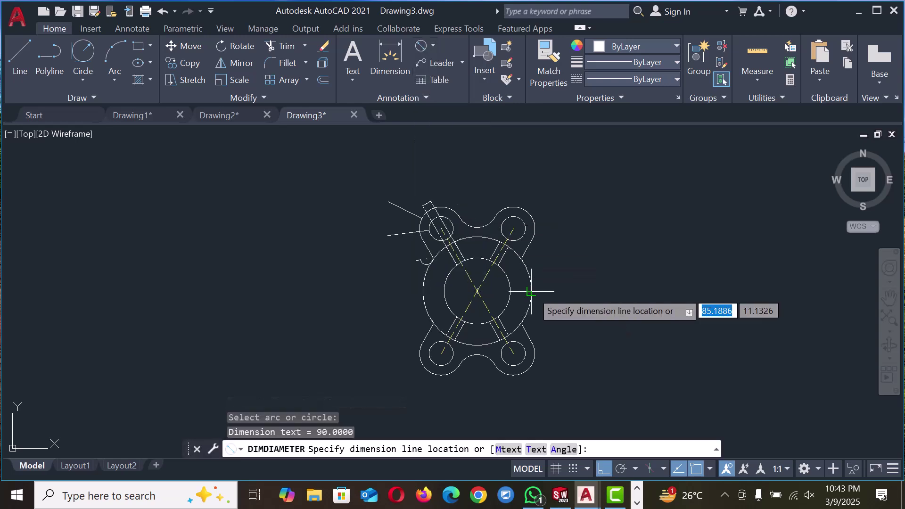
{"action": "left_click", "coordinate": [558, 271]}
{"action": "left_click", "coordinate": [421, 46]}
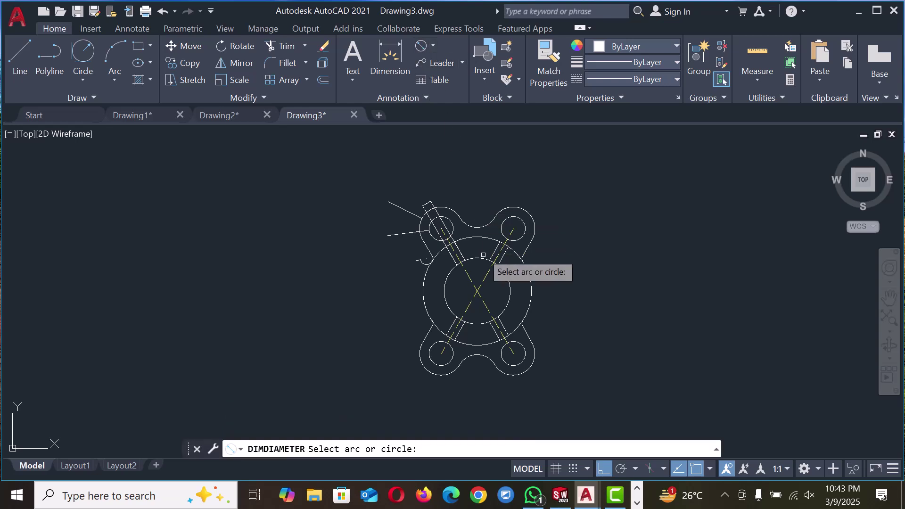
{"action": "left_click", "coordinate": [508, 289]}
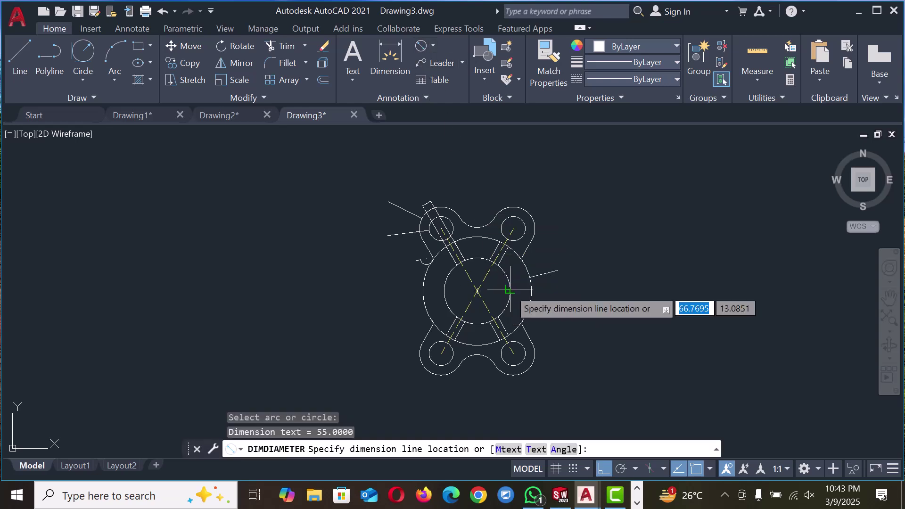
{"action": "left_click", "coordinate": [560, 248]}
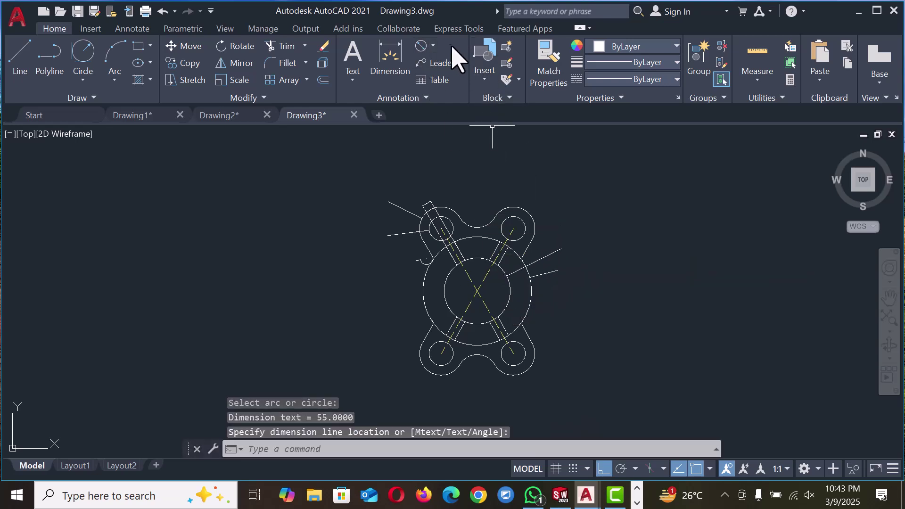
Step: Add an angular dimension between the two upper arms' center lines, placed between the inner and outer large circles
{"action": "left_click", "coordinate": [434, 46]}
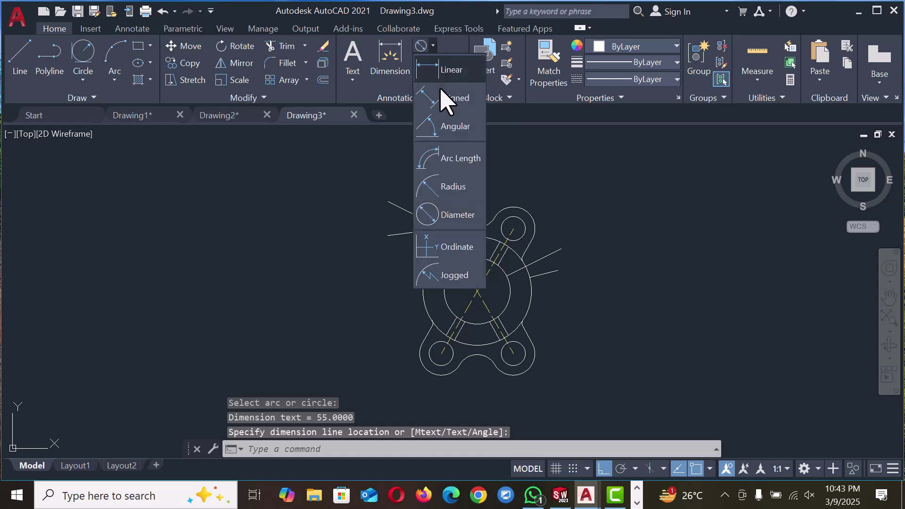
{"action": "left_click", "coordinate": [454, 124]}
{"action": "scroll", "coordinate": [478, 262], "scroll_direction": "up", "scroll_amount": 2}
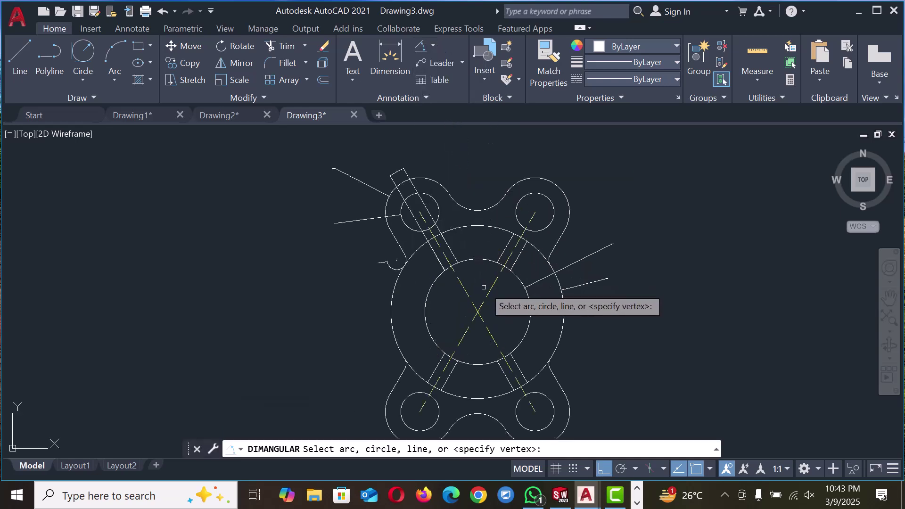
{"action": "left_click", "coordinate": [459, 279]}
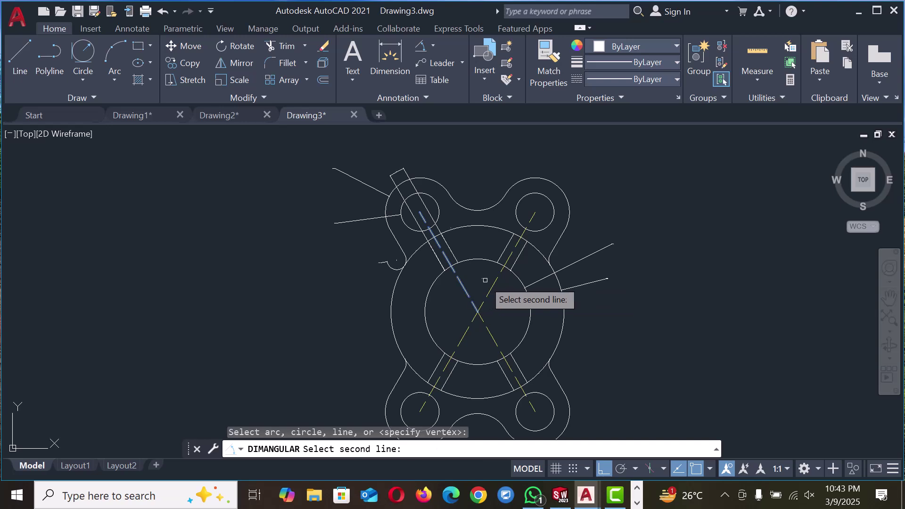
{"action": "left_click", "coordinate": [496, 279]}
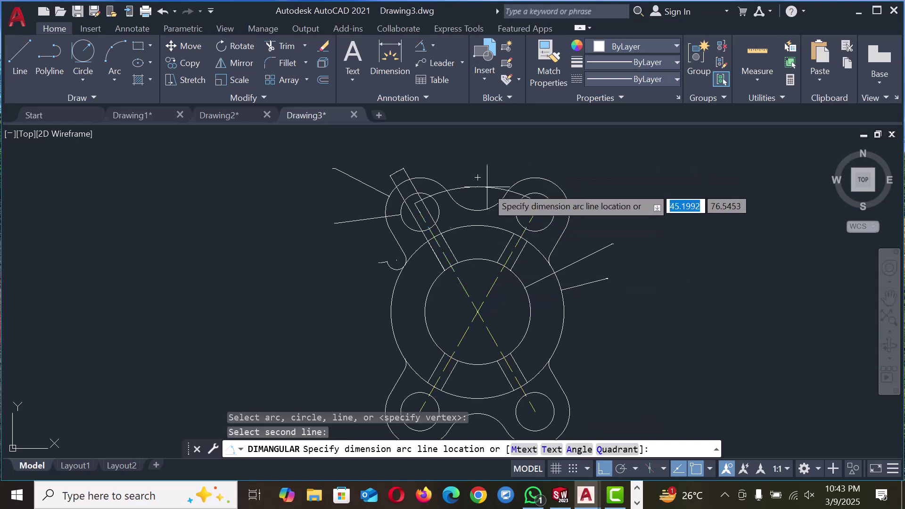
{"action": "left_click", "coordinate": [480, 241]}
{"action": "scroll", "coordinate": [613, 190], "scroll_direction": "down", "scroll_amount": 2}
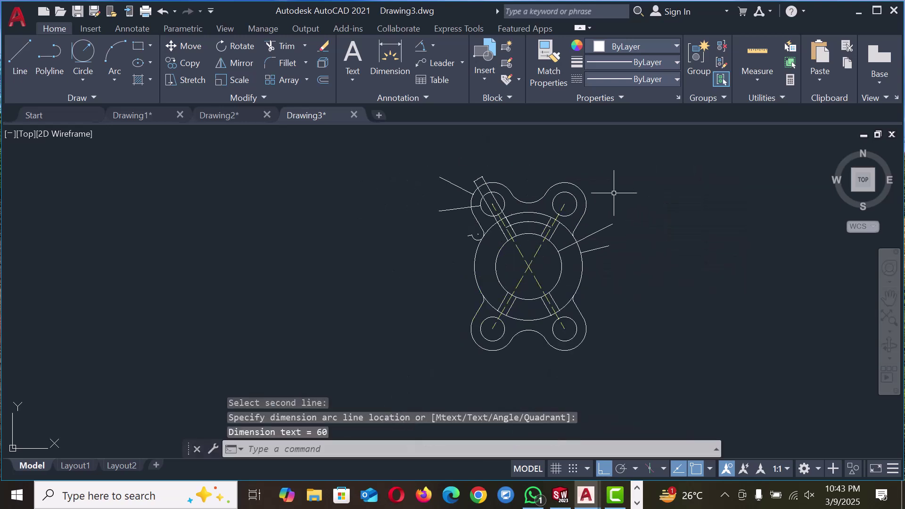
{"action": "scroll", "coordinate": [665, 266], "scroll_direction": "up", "scroll_amount": 2}
{"action": "scroll", "coordinate": [607, 235], "scroll_direction": "down", "scroll_amount": 2}
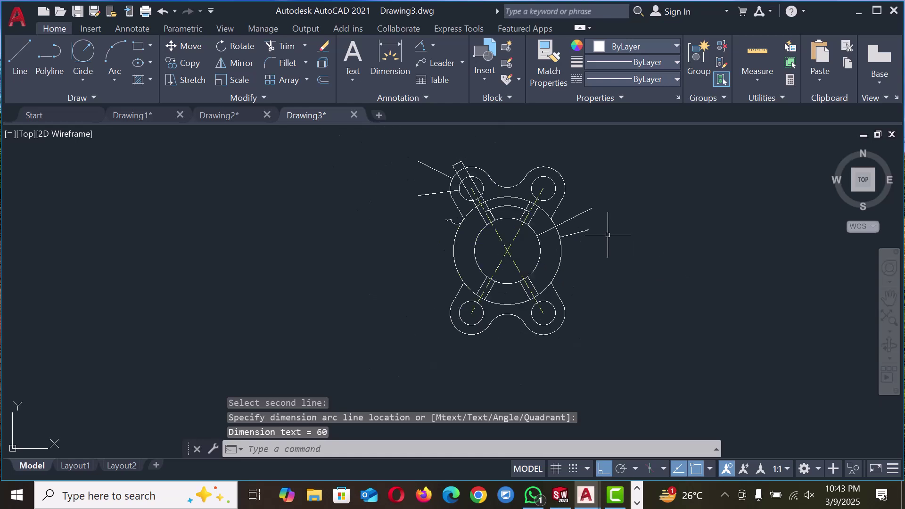
Step: Modify the Standard dimension style with a larger arrow size and a larger text height
{"action": "scroll", "coordinate": [607, 235], "scroll_direction": "up", "scroll_amount": 2}
{"action": "type", "text": "d"}
{"action": "key", "text": "Return"}
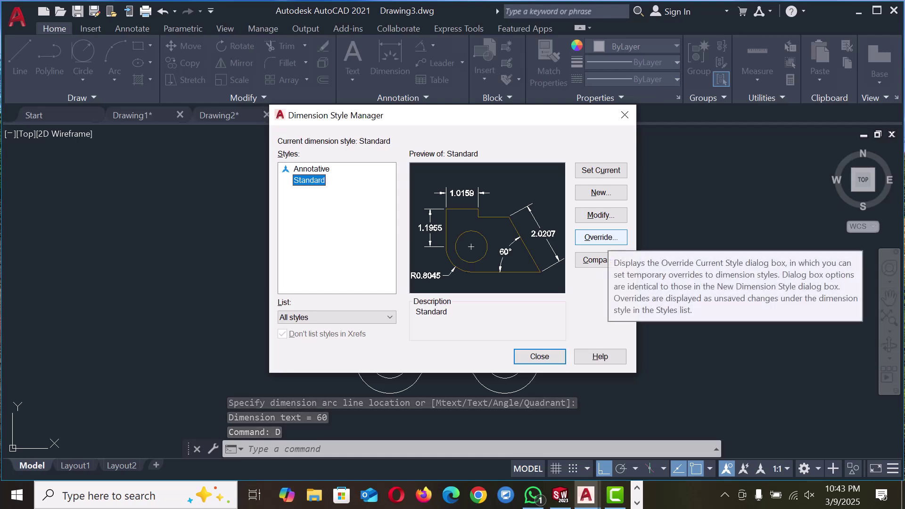
{"action": "left_click", "coordinate": [612, 220]}
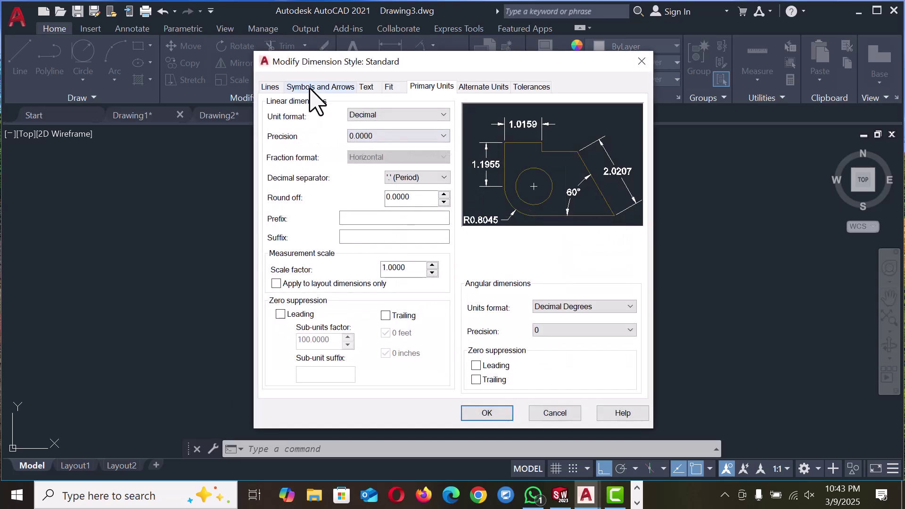
{"action": "left_click", "coordinate": [312, 88]}
{"action": "double_click", "coordinate": [287, 229]}
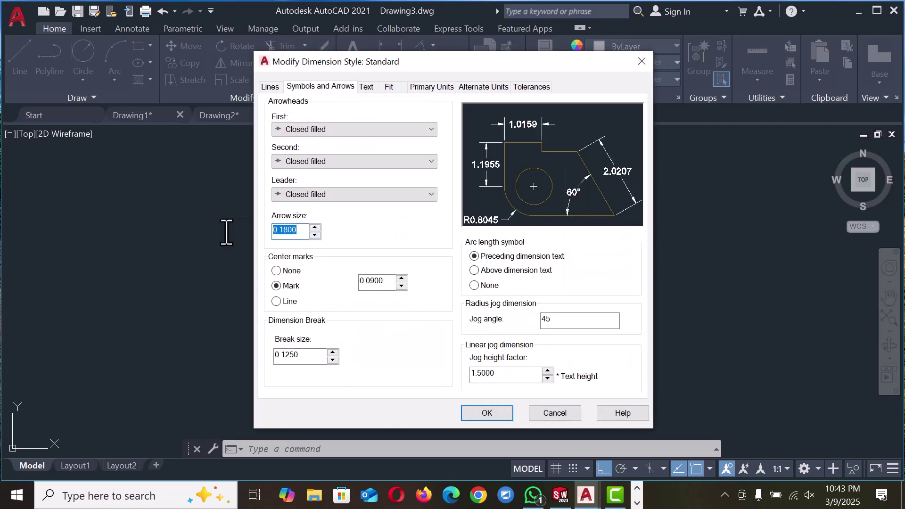
{"action": "left_click", "coordinate": [366, 86]}
{"action": "double_click", "coordinate": [424, 190]}
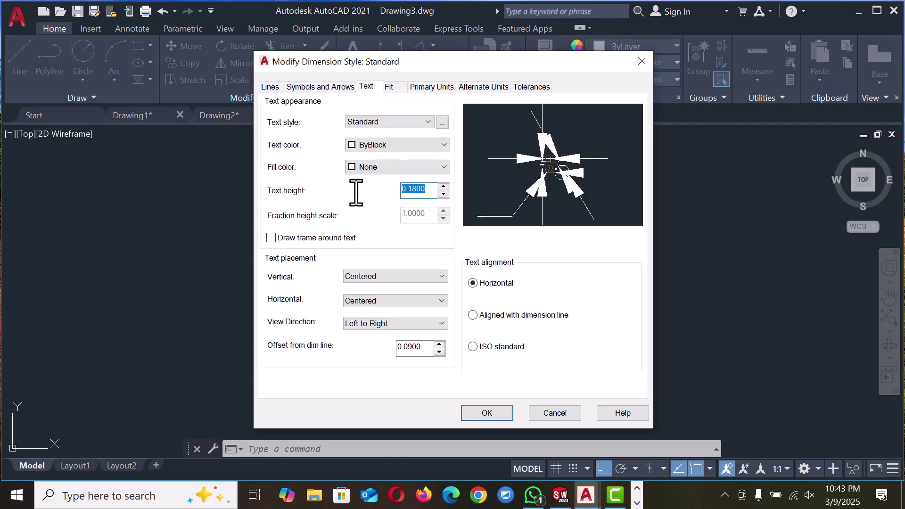
Step: Set the dimension text color to Red and its fill color to Background in the Standard style
{"action": "left_click", "coordinate": [370, 146]}
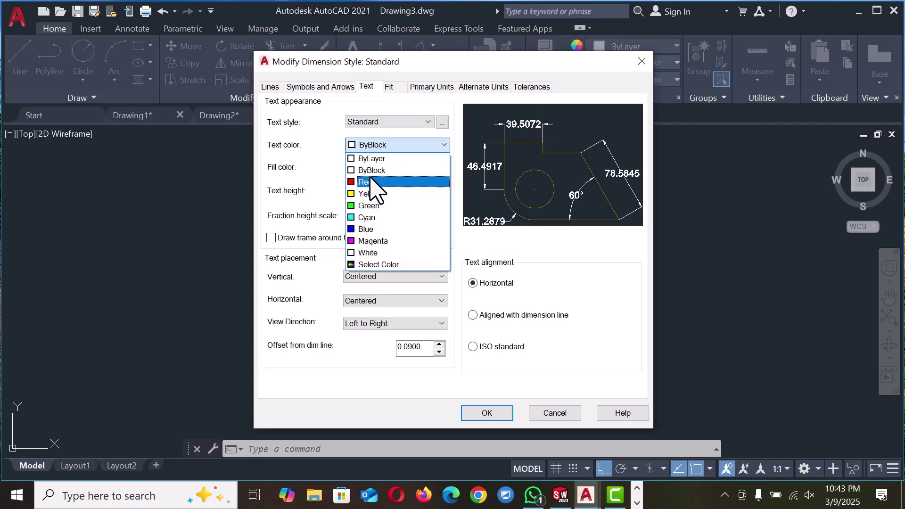
{"action": "left_click", "coordinate": [366, 181]}
{"action": "left_click", "coordinate": [380, 168]}
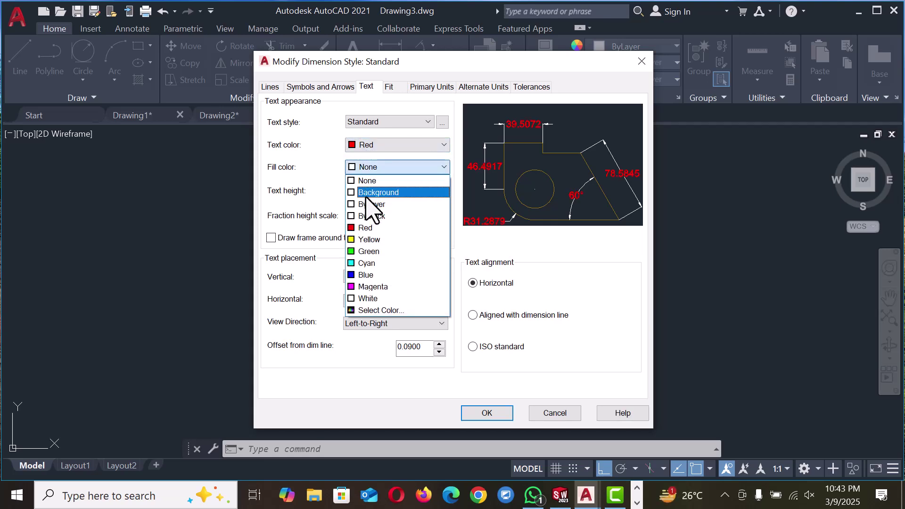
{"action": "left_click", "coordinate": [371, 193]}
Step: Set the linear dimension precision to 0, apply the Standard style changes and close the Dimension Style Manager
{"action": "left_click", "coordinate": [432, 87]}
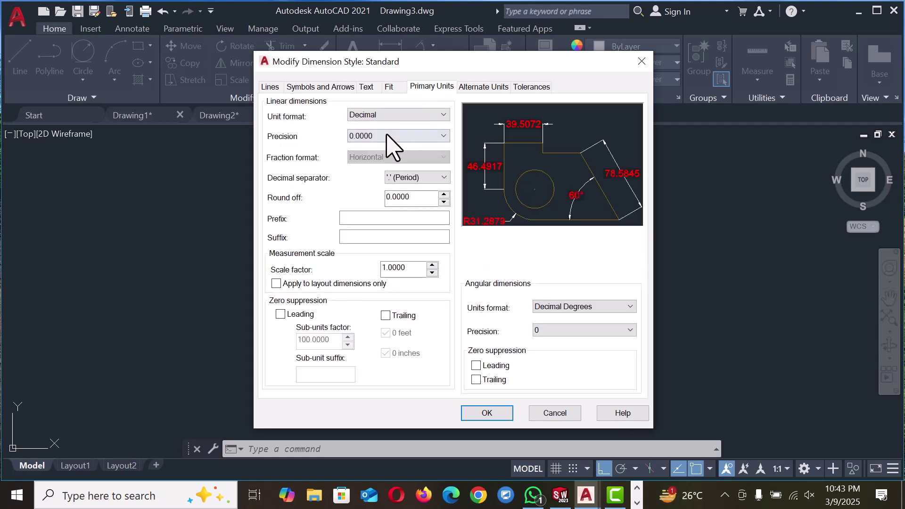
{"action": "left_click", "coordinate": [382, 137]}
{"action": "left_click", "coordinate": [364, 148]}
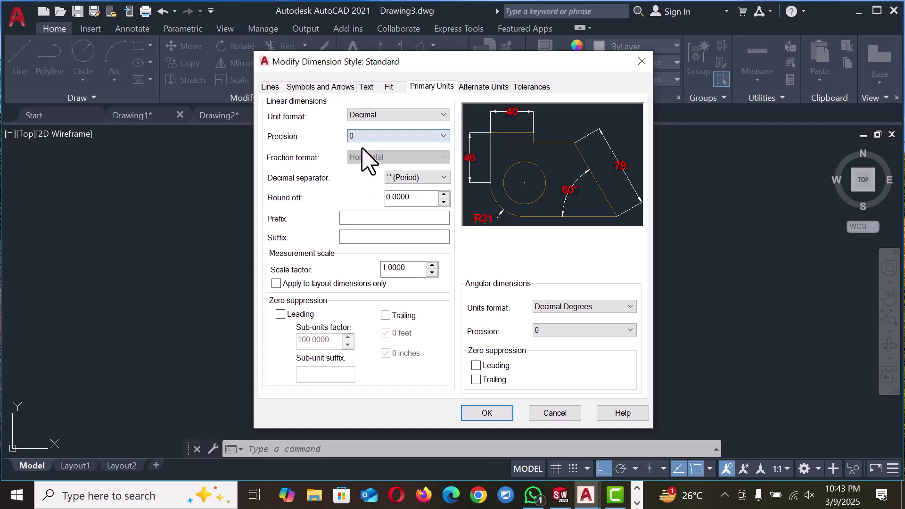
{"action": "left_click", "coordinate": [486, 413]}
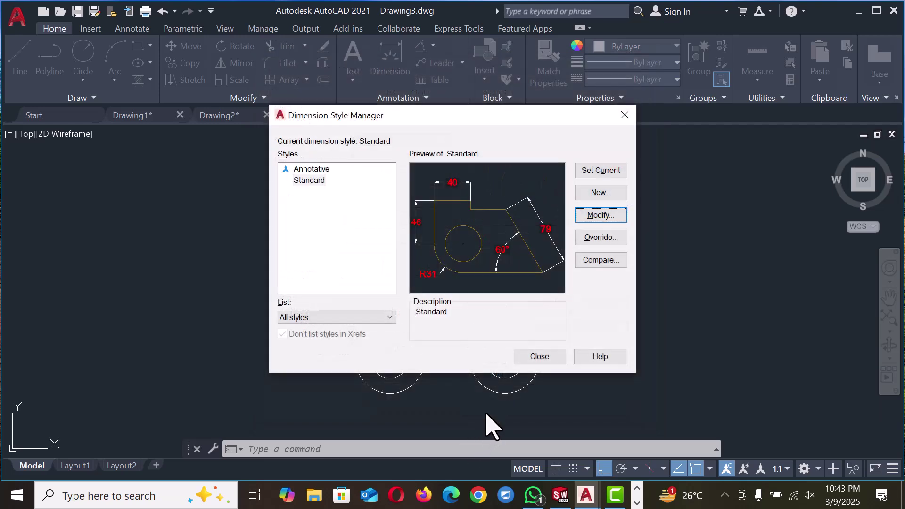
{"action": "left_click", "coordinate": [537, 357]}
Step: Examine the fully dimensioned part and the legibility of its dimension text and arrows
{"action": "scroll", "coordinate": [576, 334], "scroll_direction": "down", "scroll_amount": 2}
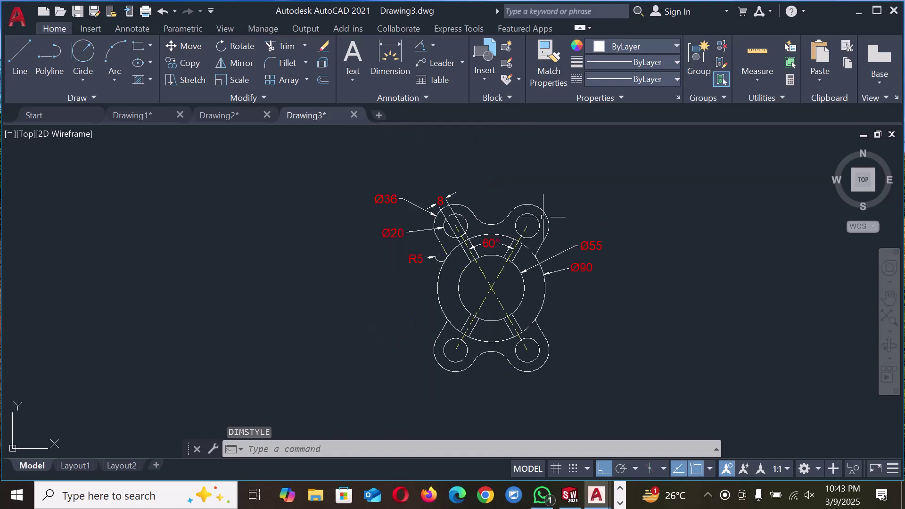
{"action": "scroll", "coordinate": [546, 212], "scroll_direction": "up", "scroll_amount": 2}
{"action": "scroll", "coordinate": [443, 262], "scroll_direction": "down", "scroll_amount": 2}
{"action": "scroll", "coordinate": [436, 271], "scroll_direction": "up", "scroll_amount": 2}
{"action": "scroll", "coordinate": [431, 269], "scroll_direction": "down", "scroll_amount": 2}
{"action": "scroll", "coordinate": [430, 270], "scroll_direction": "up", "scroll_amount": 2}
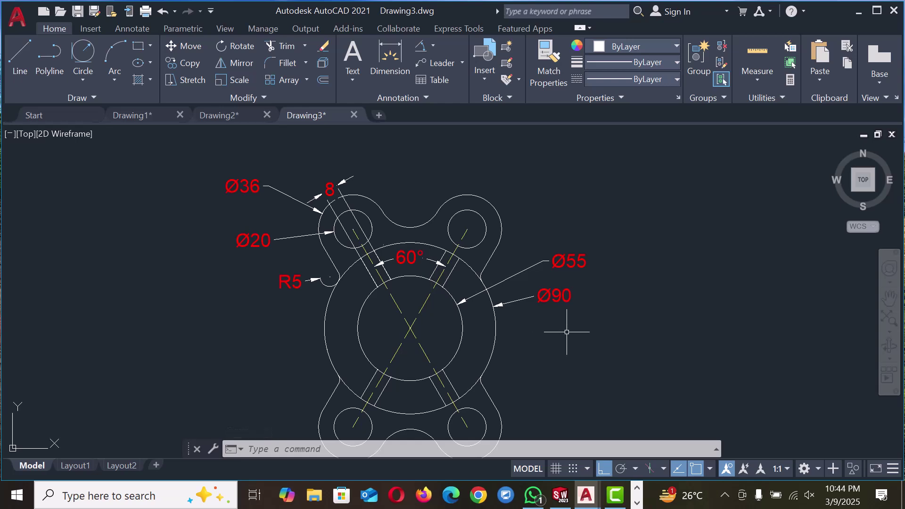
{"action": "scroll", "coordinate": [567, 332], "scroll_direction": "down", "scroll_amount": 2}
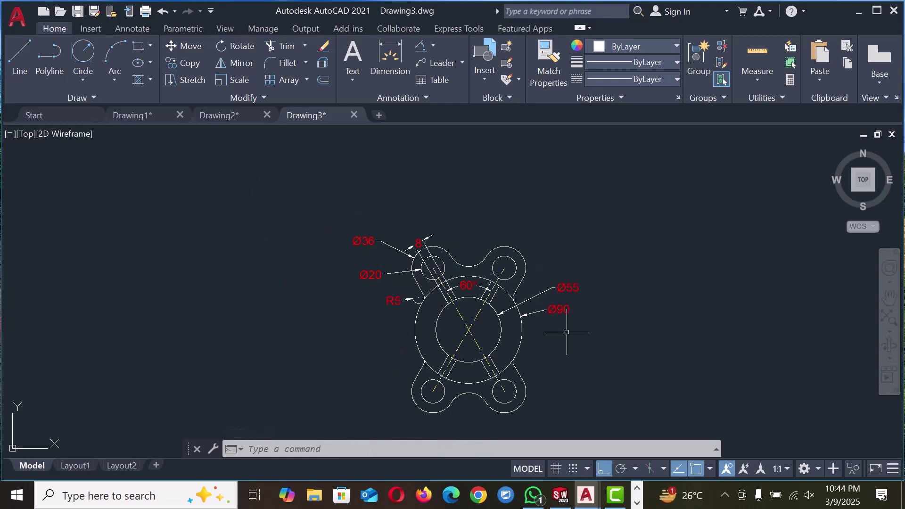
{"action": "scroll", "coordinate": [488, 352], "scroll_direction": "up", "scroll_amount": 2}
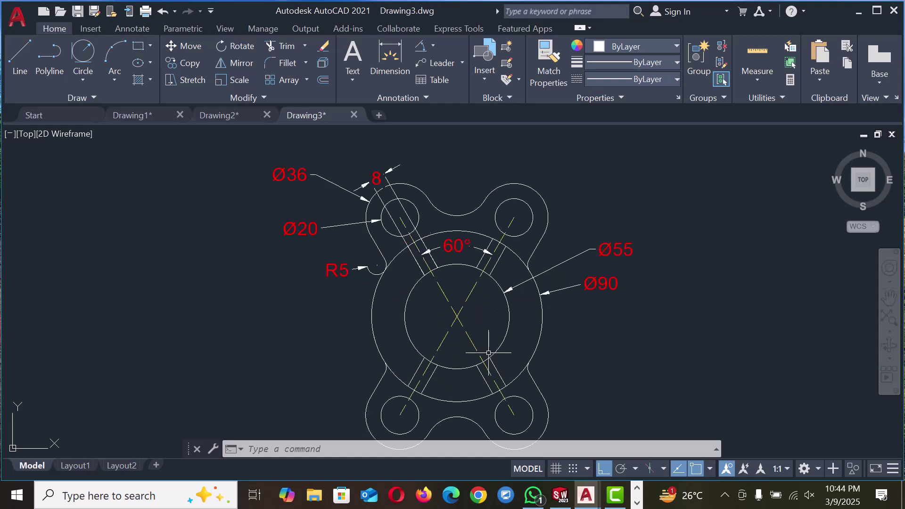
{"action": "scroll", "coordinate": [488, 353], "scroll_direction": "down", "scroll_amount": 2}
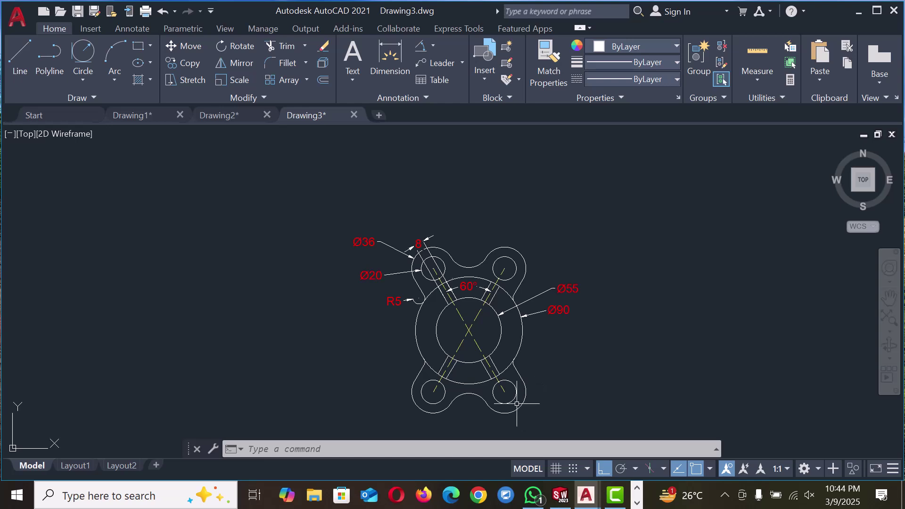
{"action": "scroll", "coordinate": [517, 403], "scroll_direction": "up", "scroll_amount": 2}
{"action": "scroll", "coordinate": [516, 403], "scroll_direction": "down", "scroll_amount": 2}
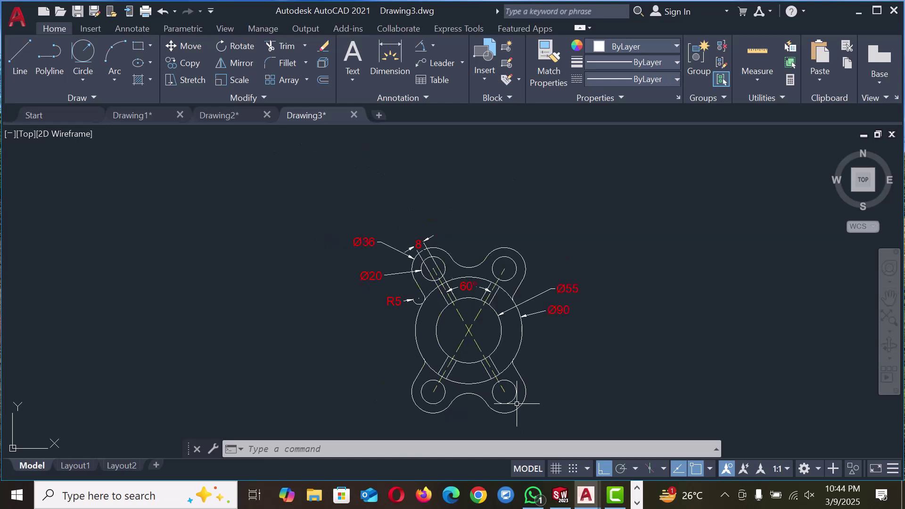